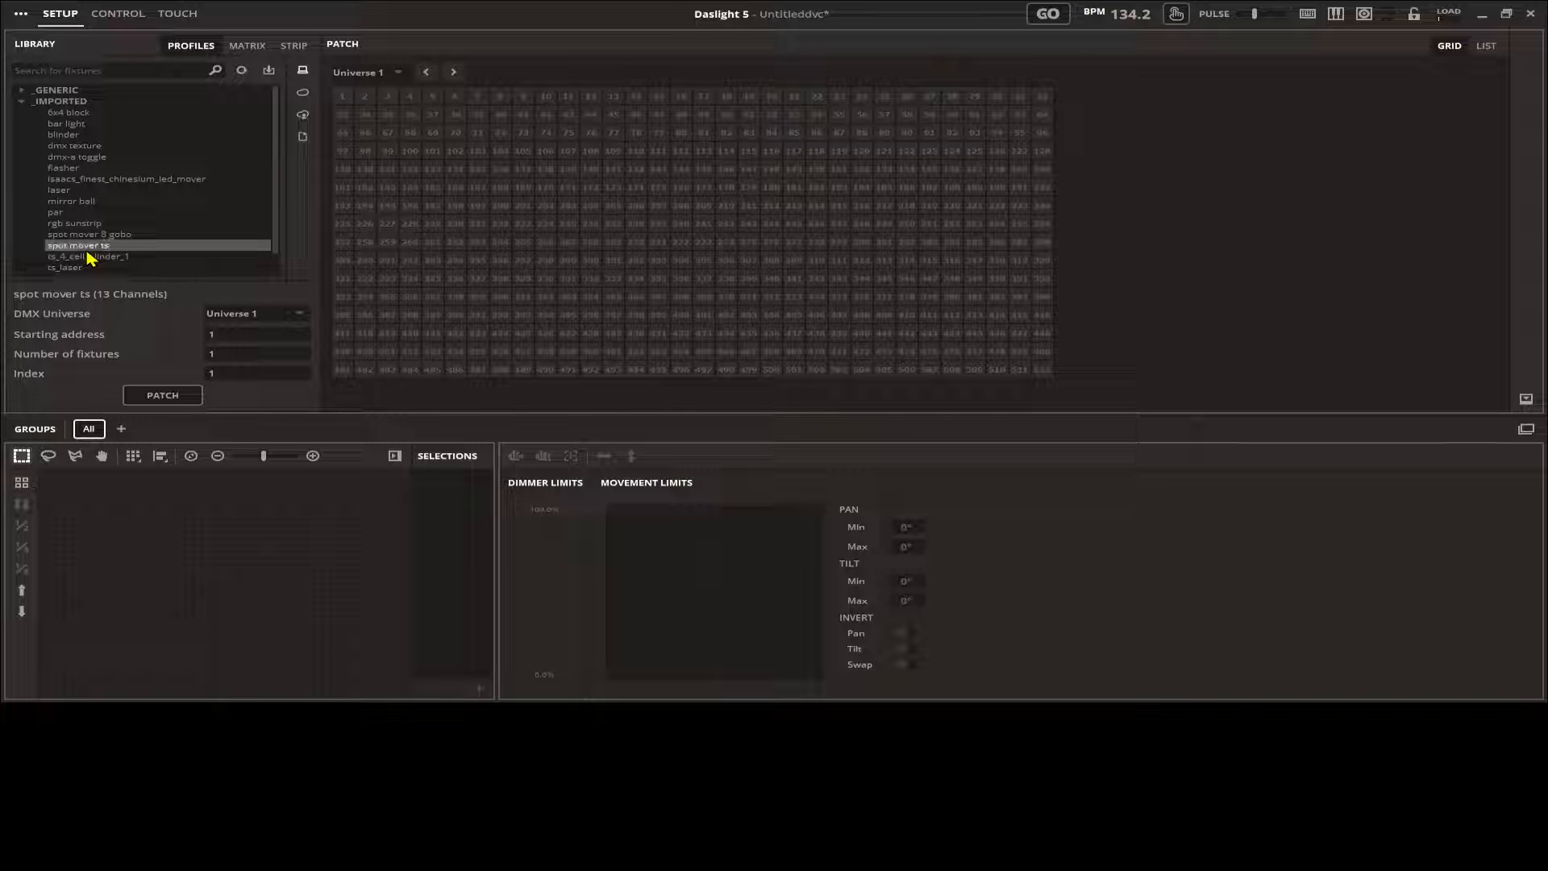
Patch four spot mover ts fixtures back to back from address 1 in Universe 1, and select all four
{"action": "left_click_drag", "start_coordinate": [87, 250], "coordinate": [345, 101]}
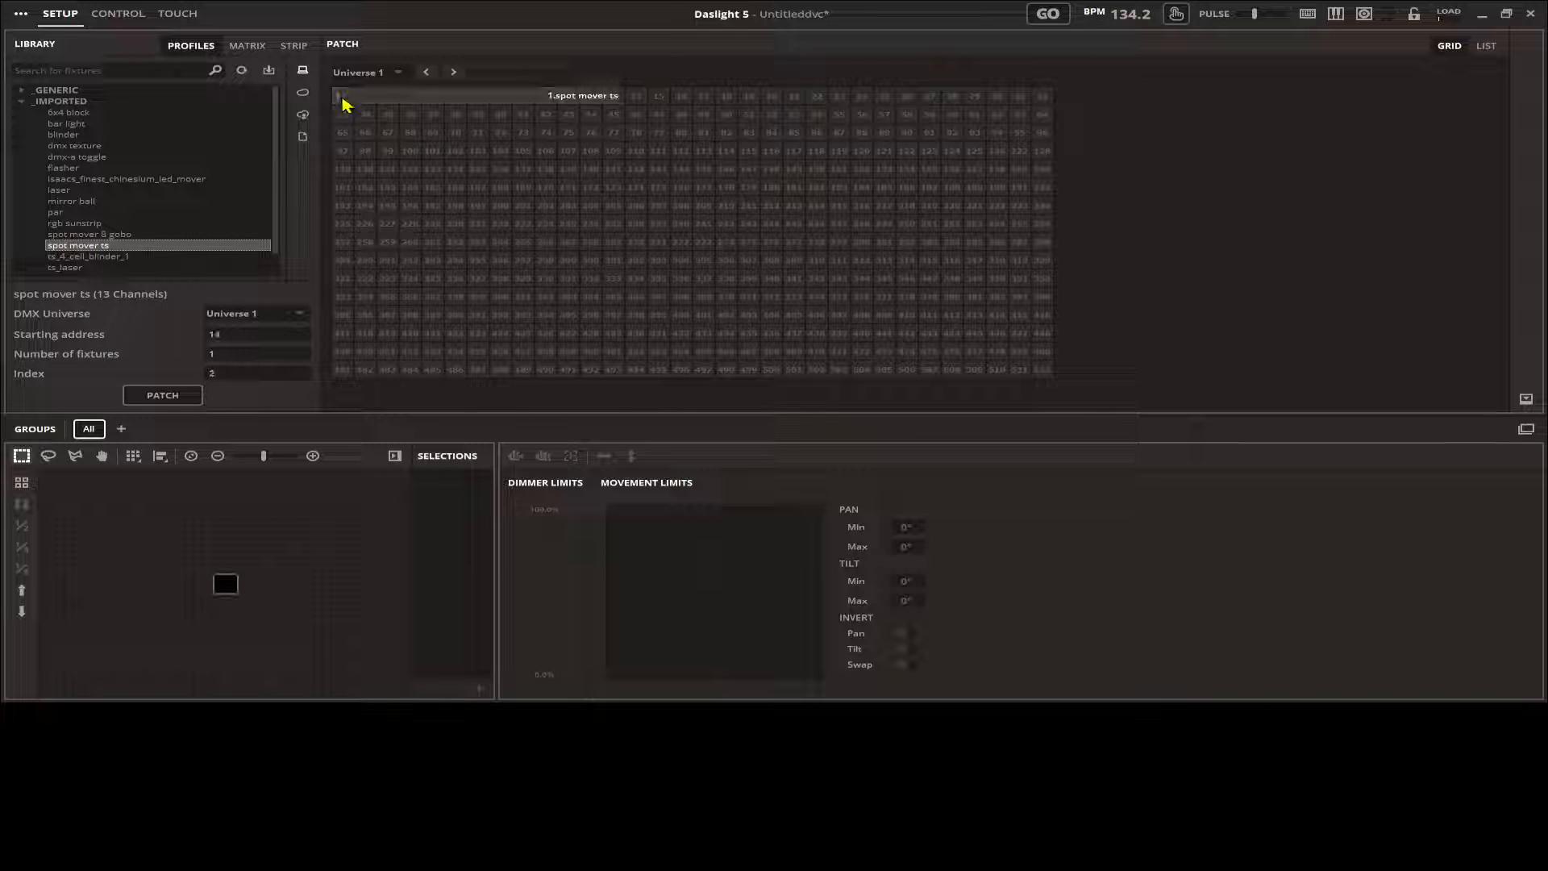
{"action": "left_click_drag", "start_coordinate": [77, 245], "coordinate": [632, 97]}
{"action": "left_click_drag", "start_coordinate": [48, 243], "coordinate": [929, 99]}
{"action": "left_click_drag", "start_coordinate": [101, 251], "coordinate": [506, 129]}
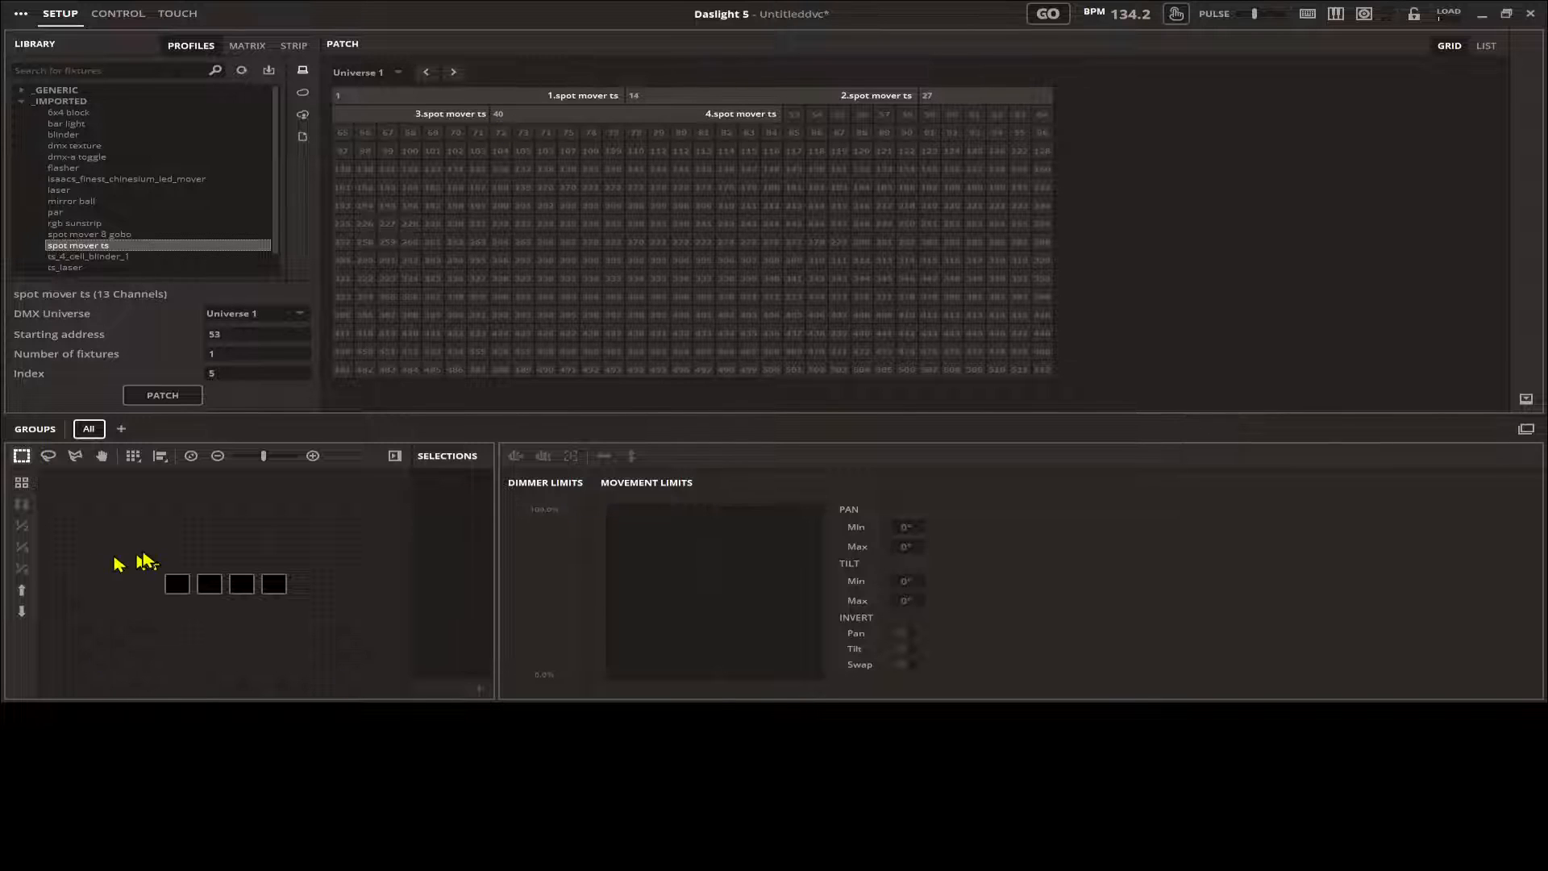
{"action": "left_click_drag", "start_coordinate": [138, 554], "coordinate": [297, 629]}
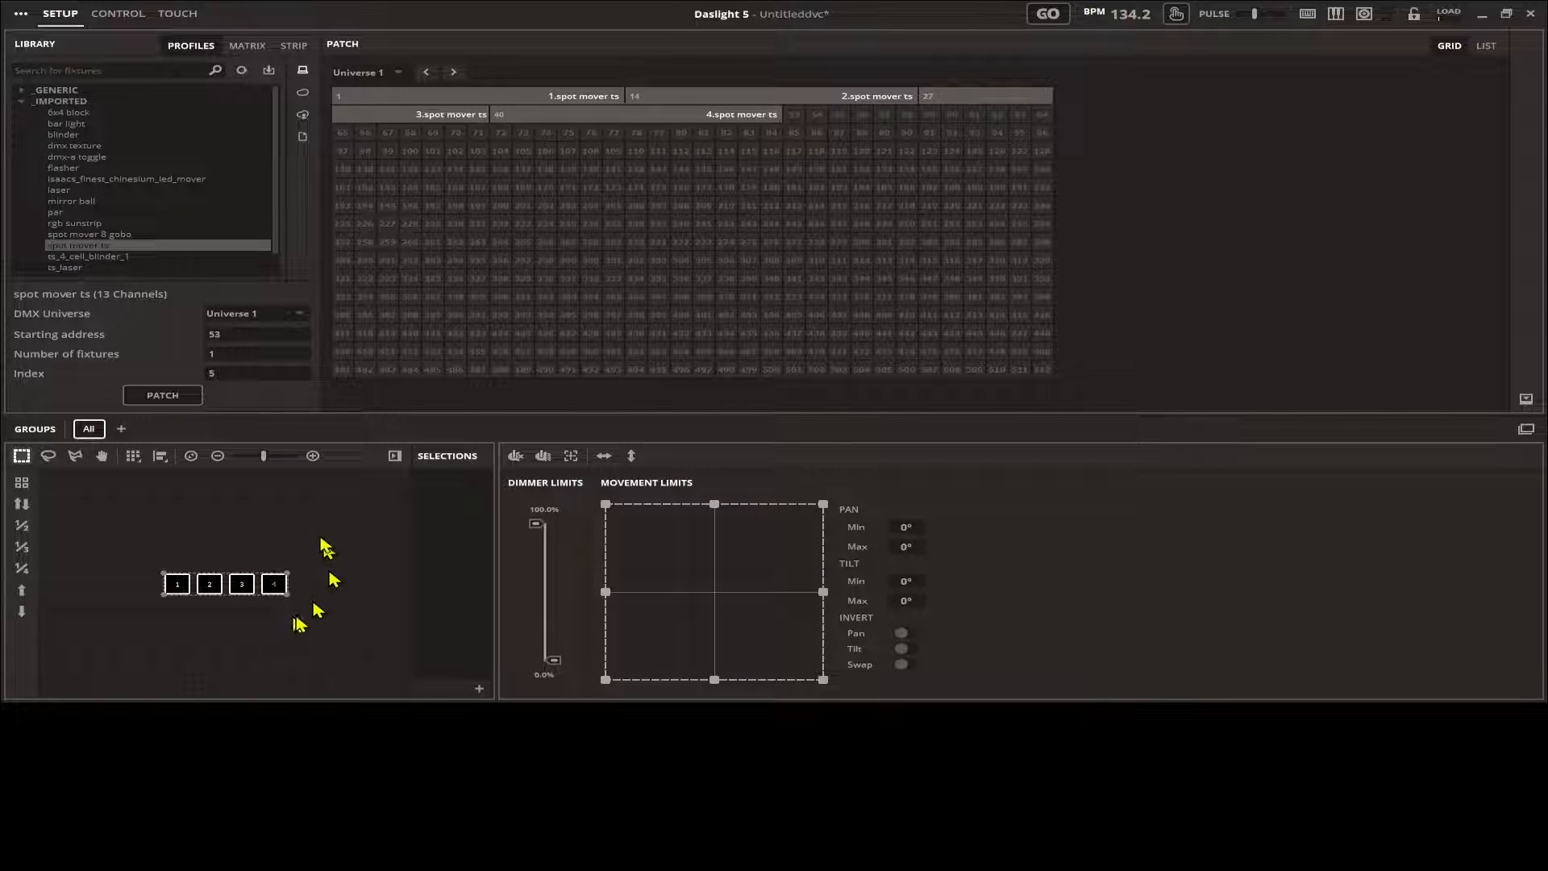
Delete the existing Movement, Dimmers and Color banks from the control view
{"action": "left_click", "coordinate": [115, 18]}
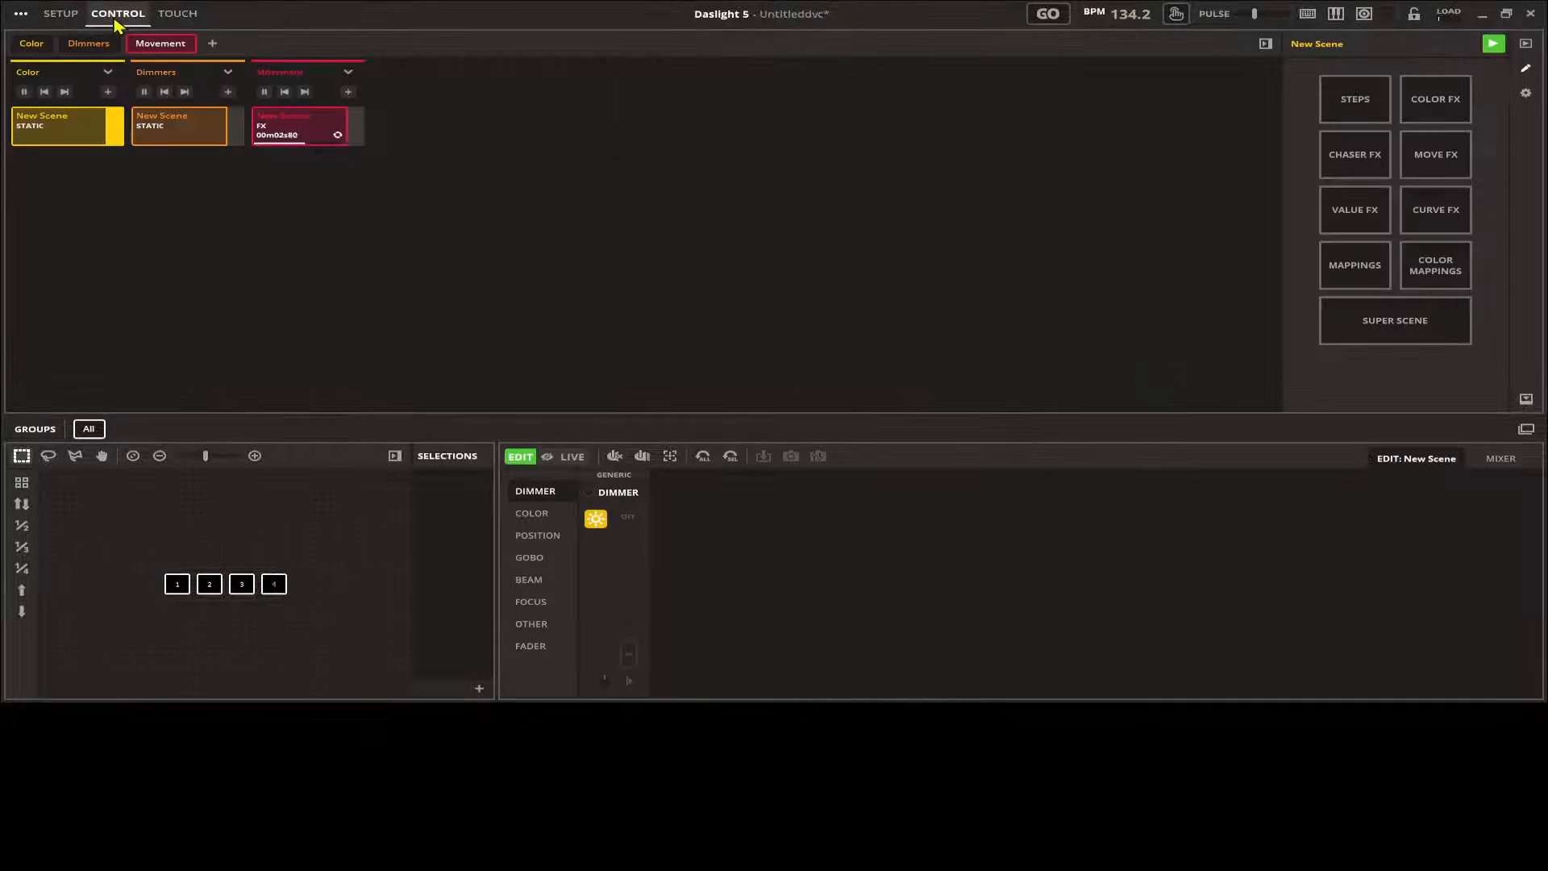
{"action": "right_click", "coordinate": [181, 50]}
{"action": "left_click", "coordinate": [215, 64]}
{"action": "left_click", "coordinate": [875, 381]}
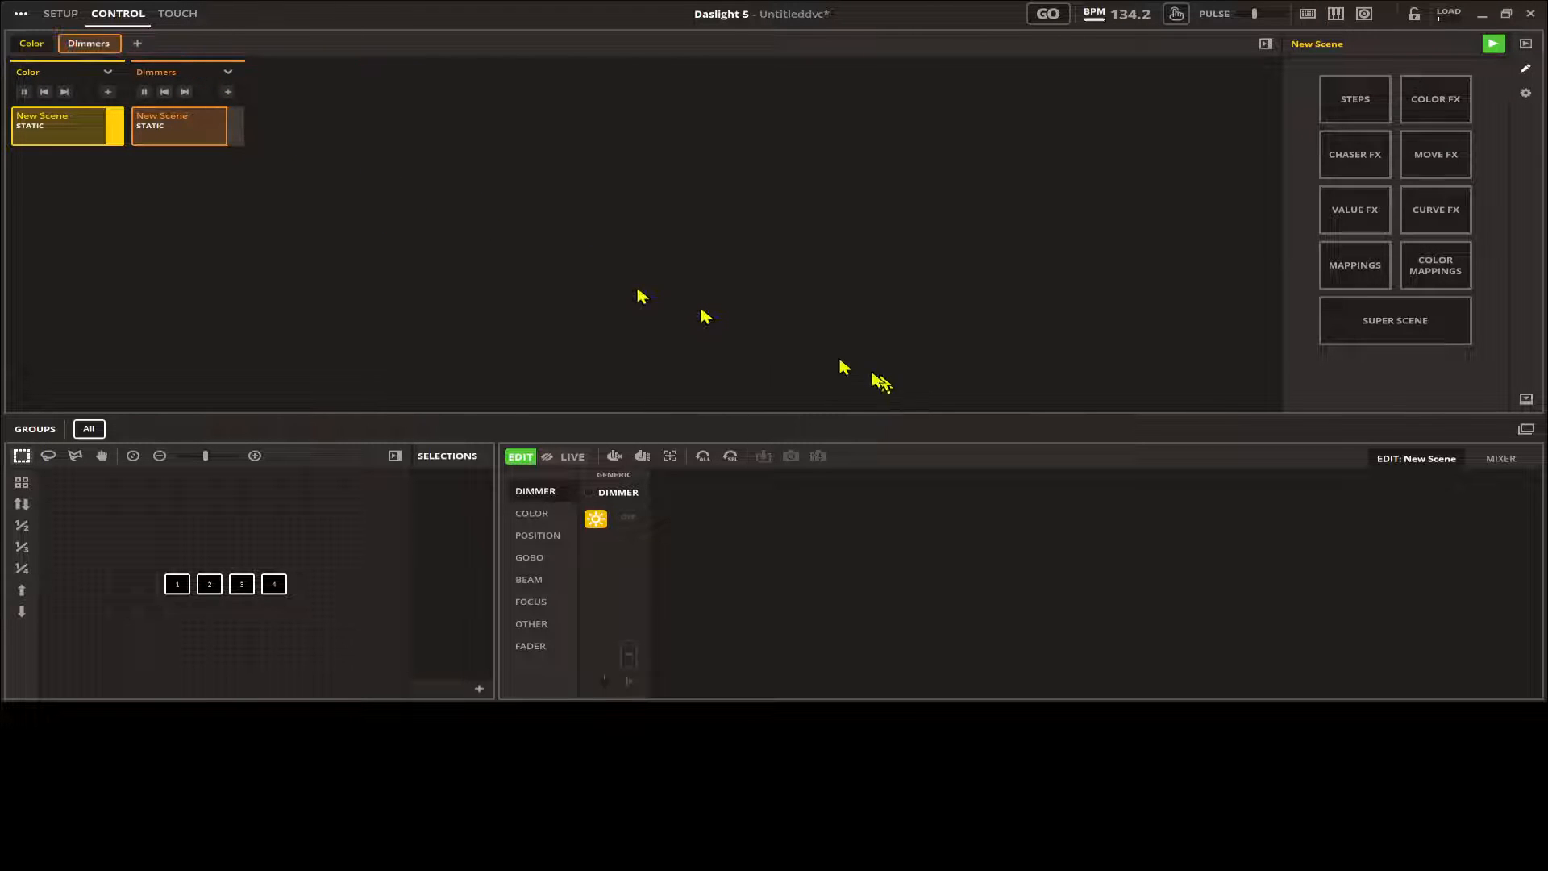
{"action": "right_click", "coordinate": [182, 77]}
{"action": "left_click", "coordinate": [202, 93]}
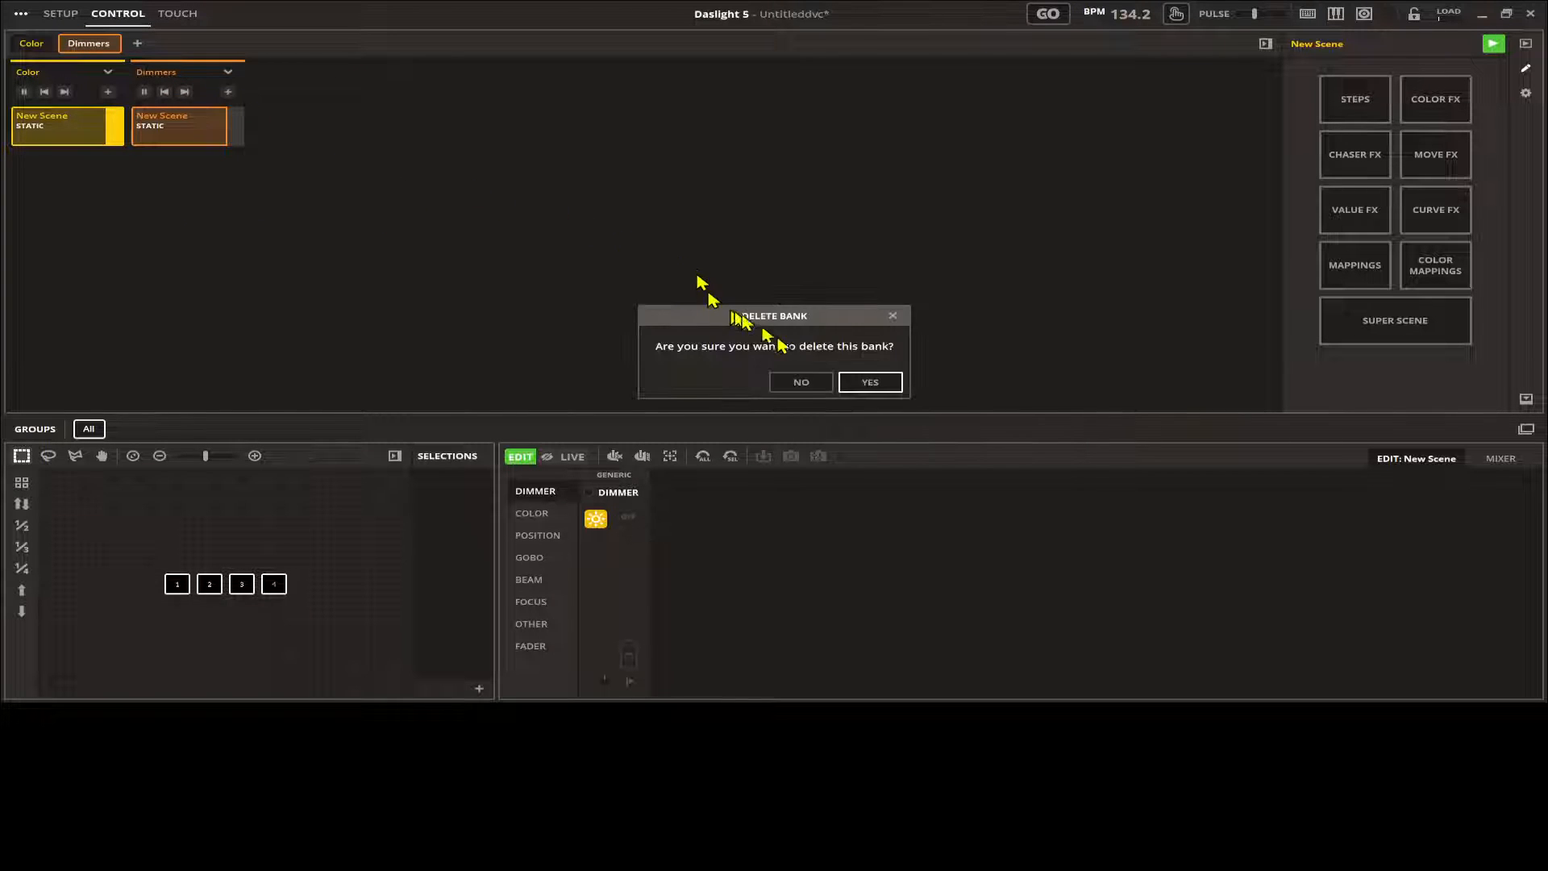
{"action": "left_click", "coordinate": [870, 381]}
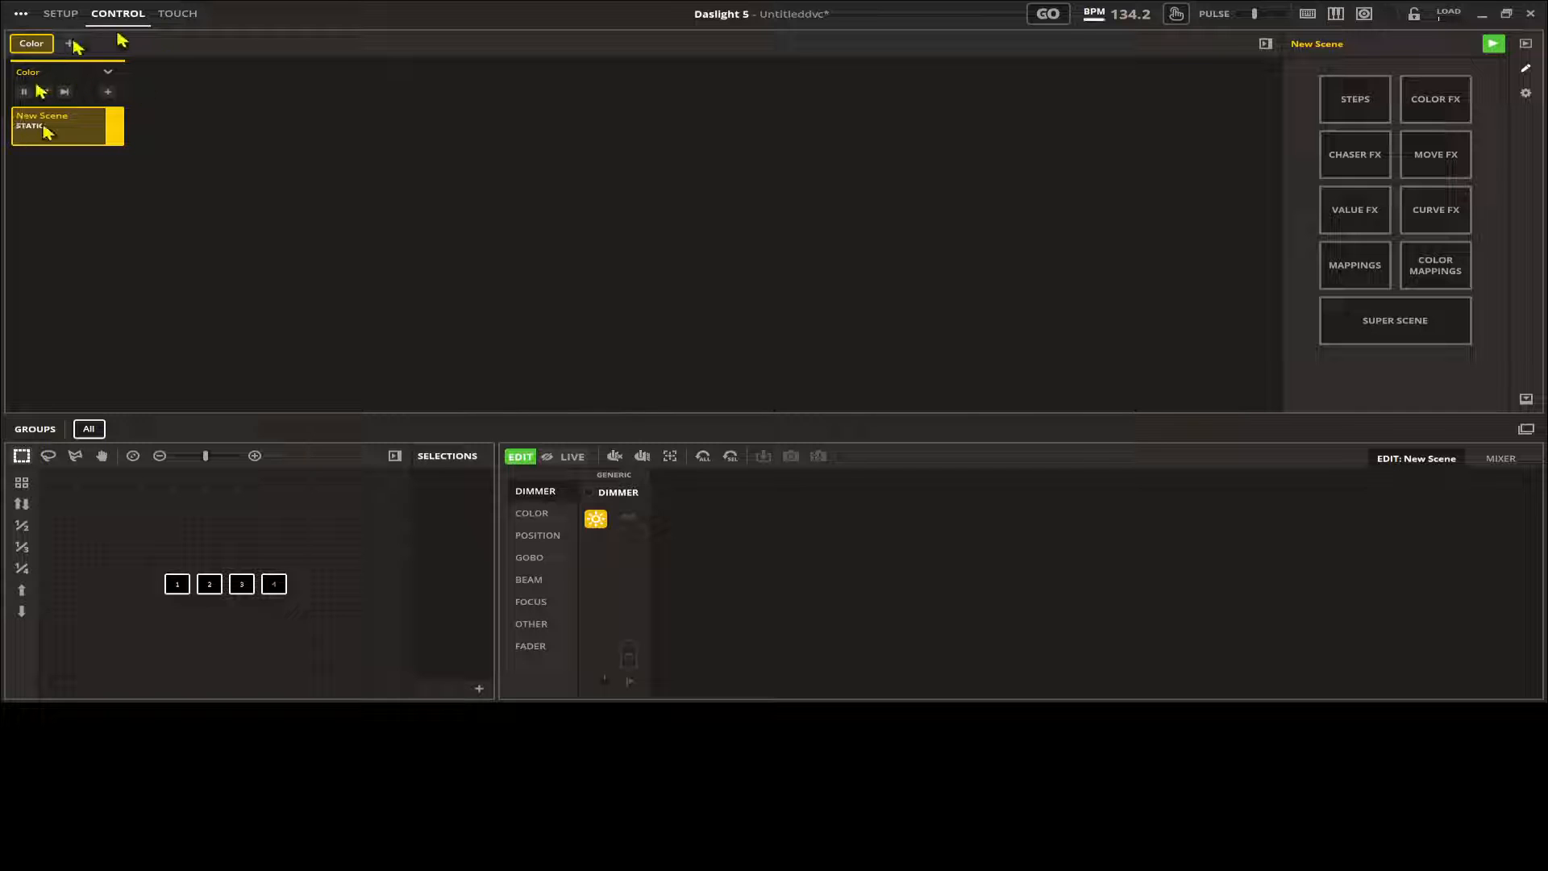
{"action": "right_click", "coordinate": [33, 45]}
{"action": "left_click", "coordinate": [72, 61]}
{"action": "left_click", "coordinate": [859, 386]}
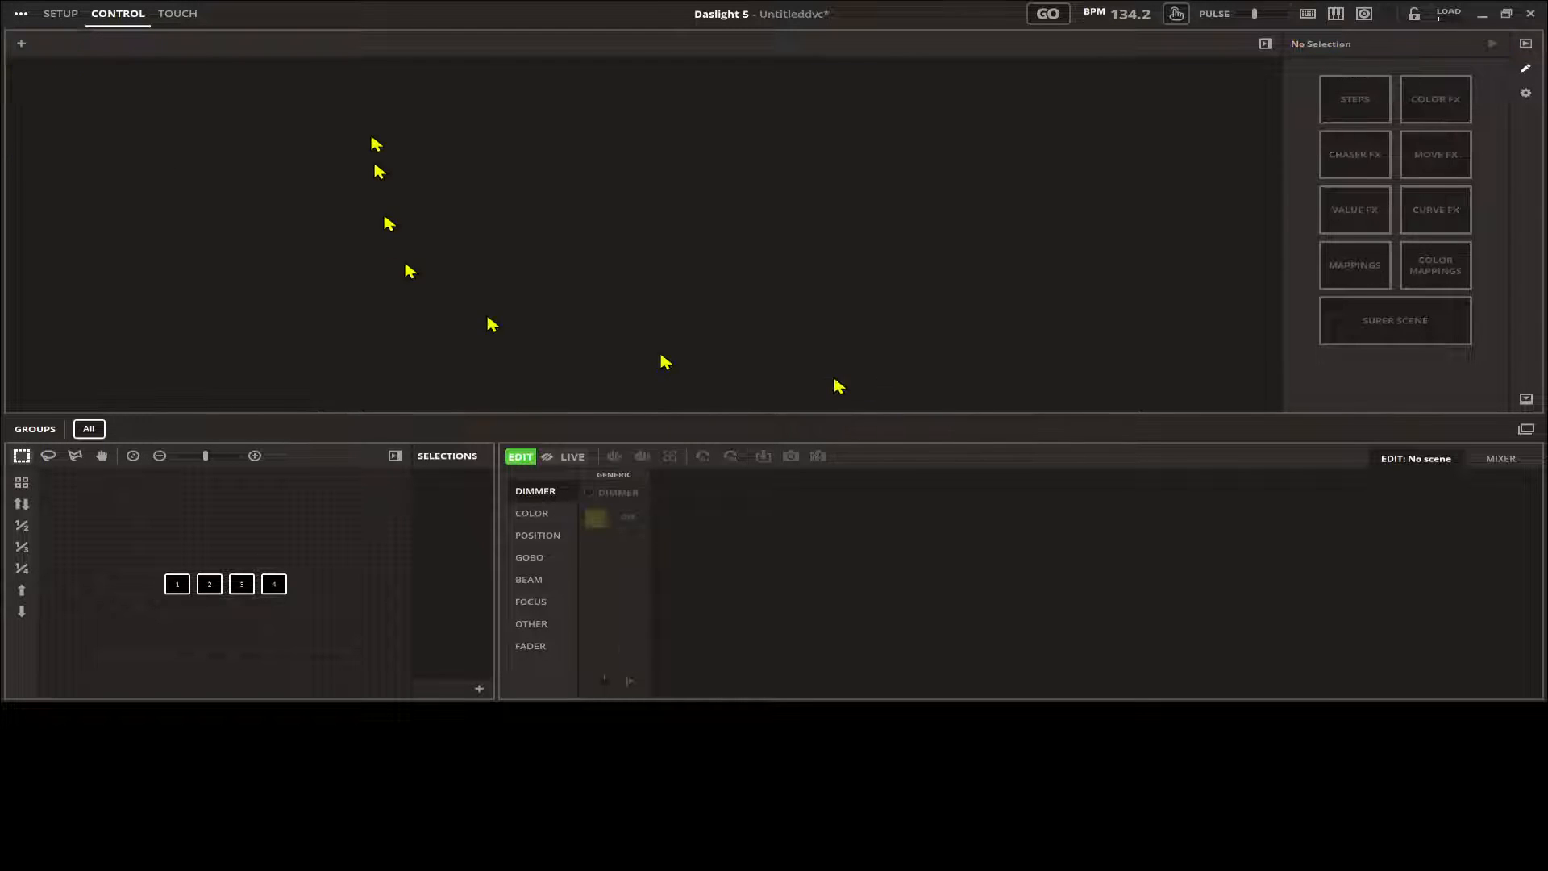
Create a Color bank and set red, green and blue of all four fixtures to 100% in its scene
{"action": "left_click", "coordinate": [22, 45]}
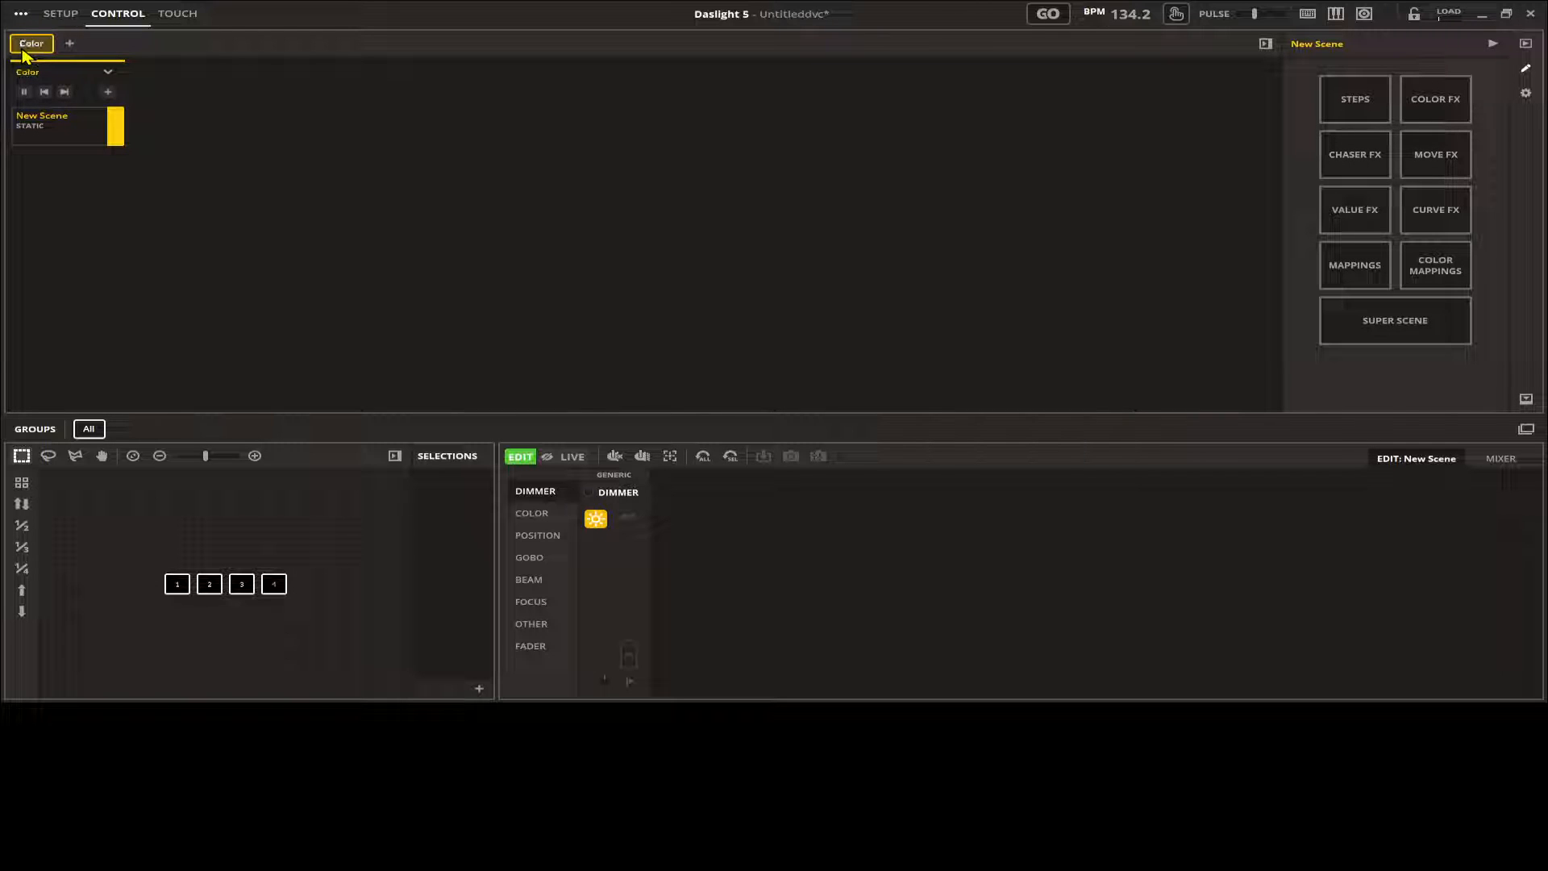
{"action": "left_click_drag", "start_coordinate": [121, 544], "coordinate": [345, 627]}
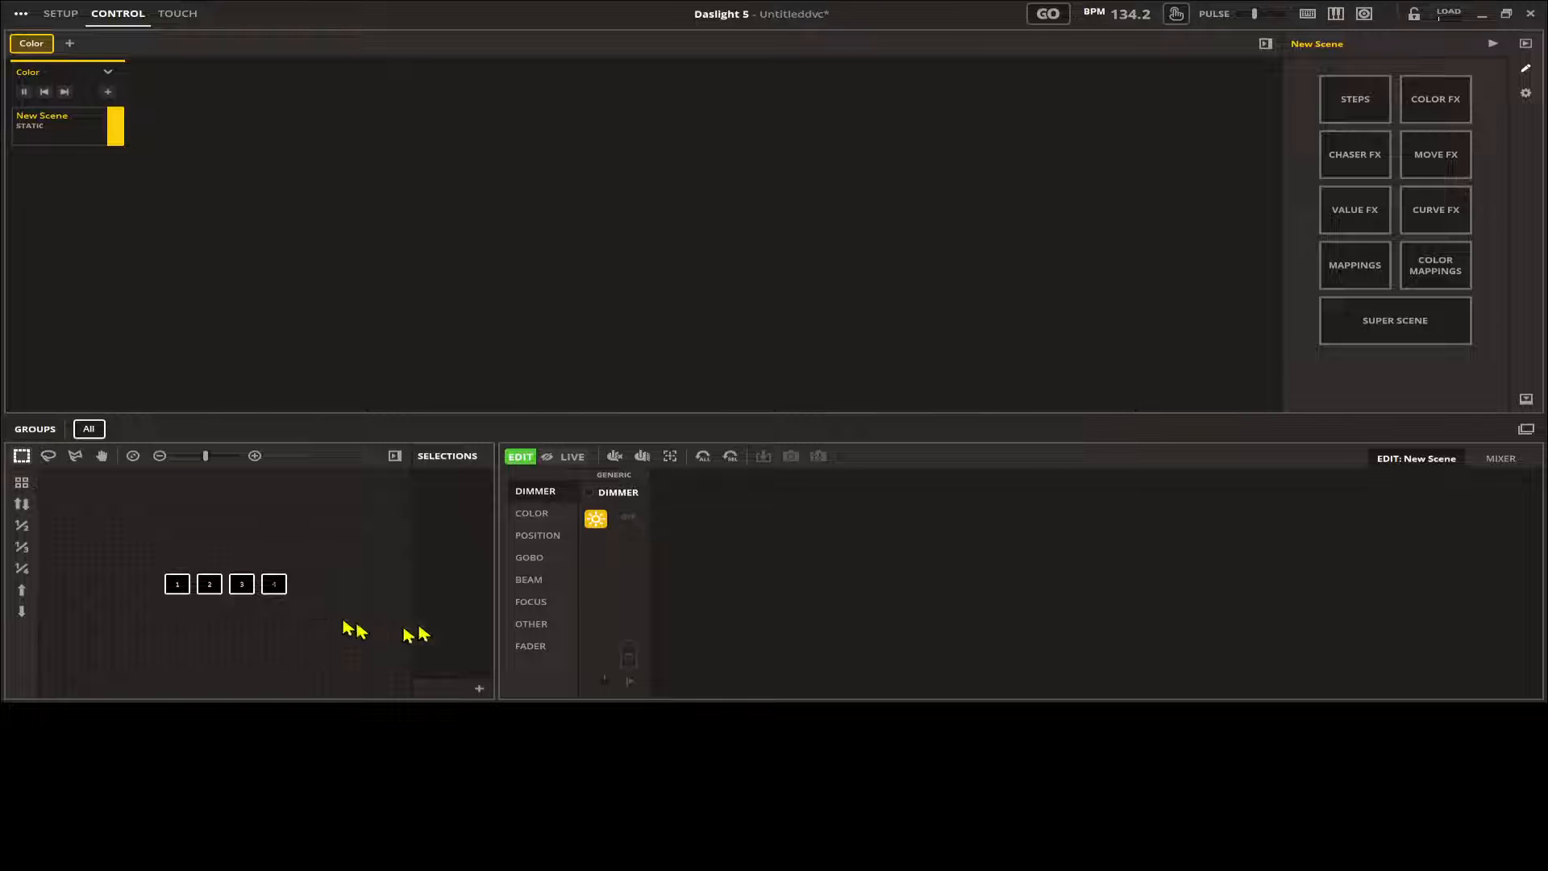
{"action": "left_click", "coordinate": [533, 513]}
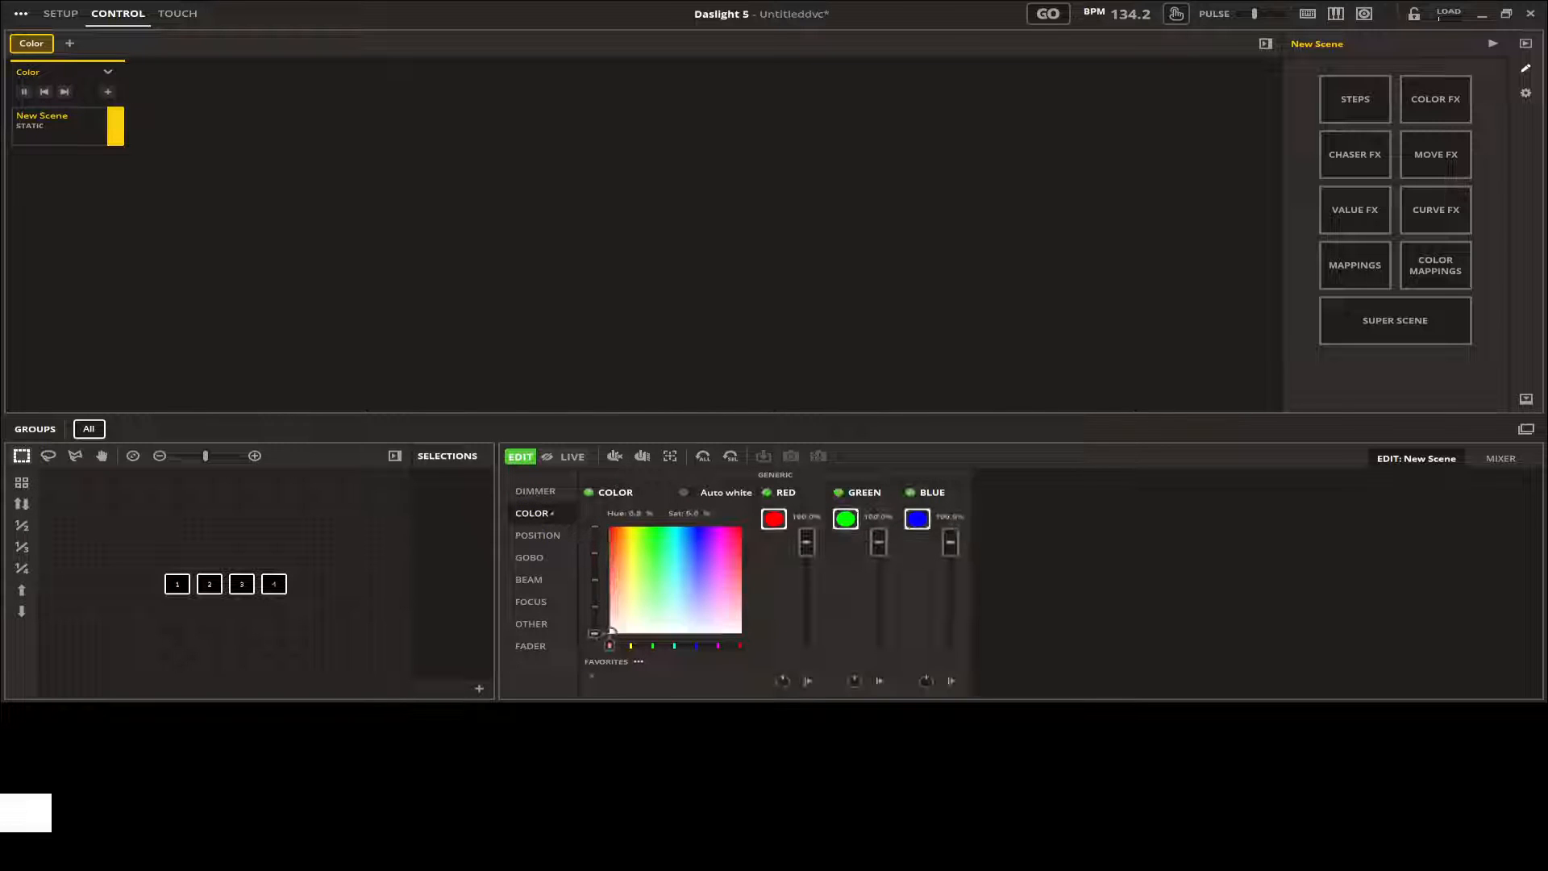
Rename the Color bank's scene to White and collapse the bank to its compact view
{"action": "right_click", "coordinate": [77, 117]}
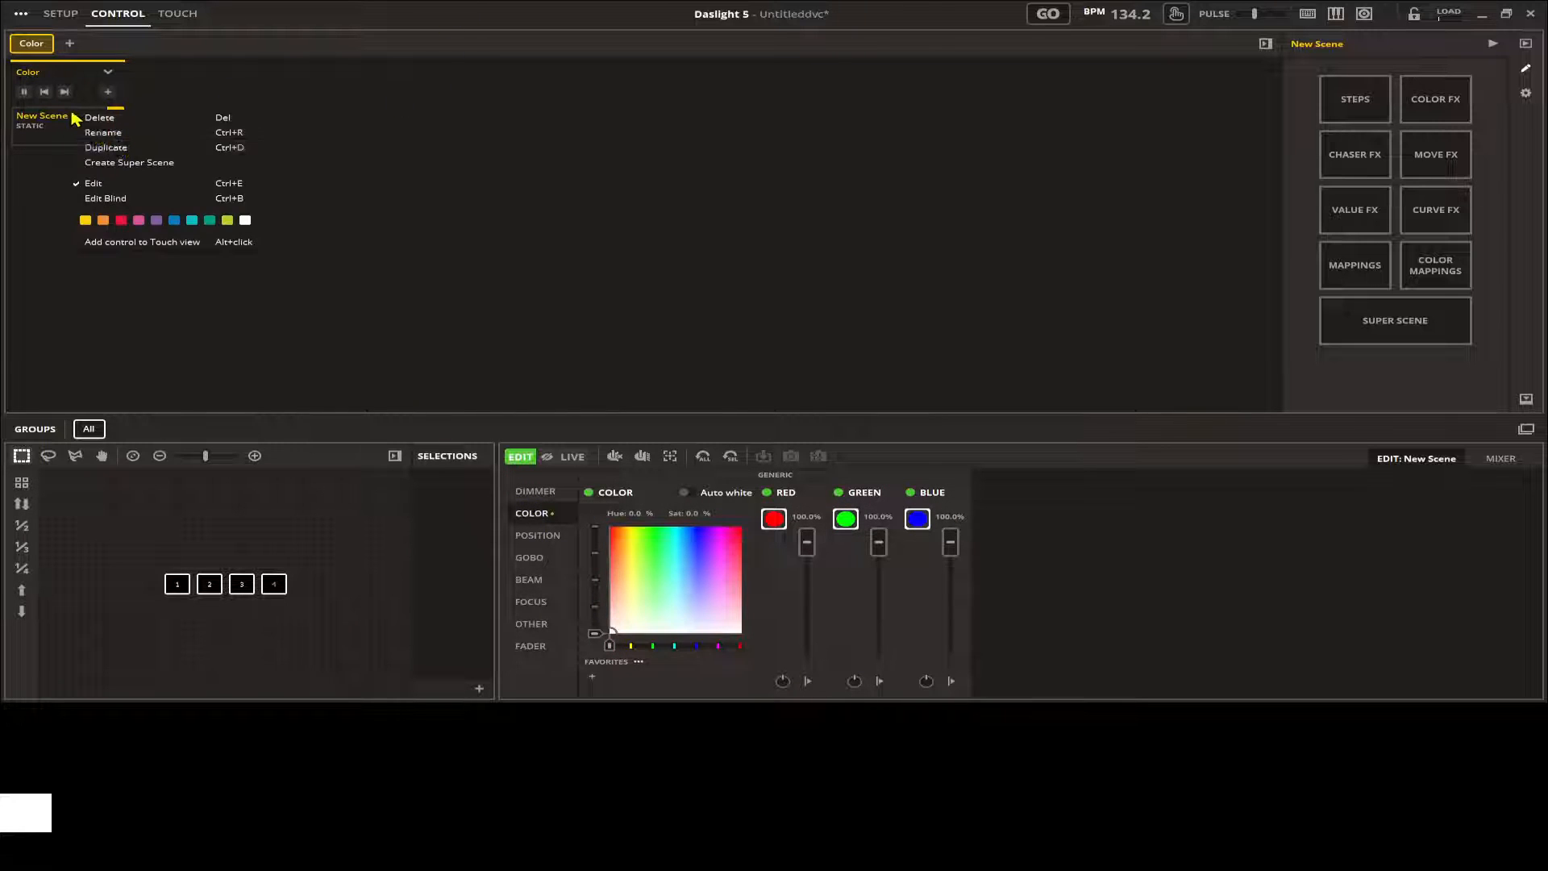
{"action": "left_click", "coordinate": [105, 130]}
{"action": "type", "text": "White"}
{"action": "key", "text": "Return"}
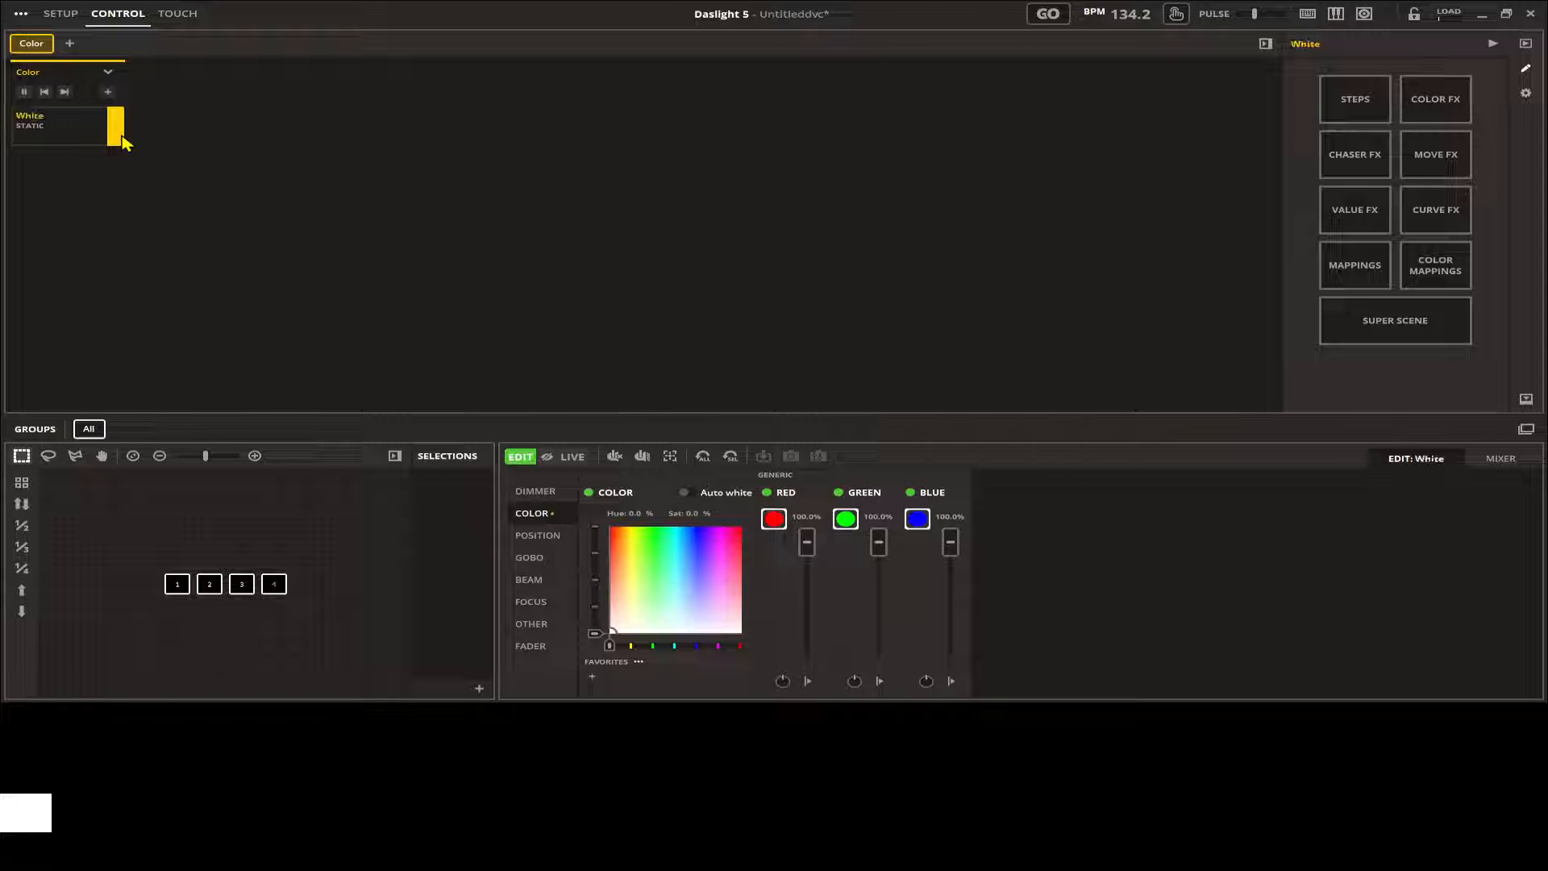
{"action": "left_click", "coordinate": [107, 72]}
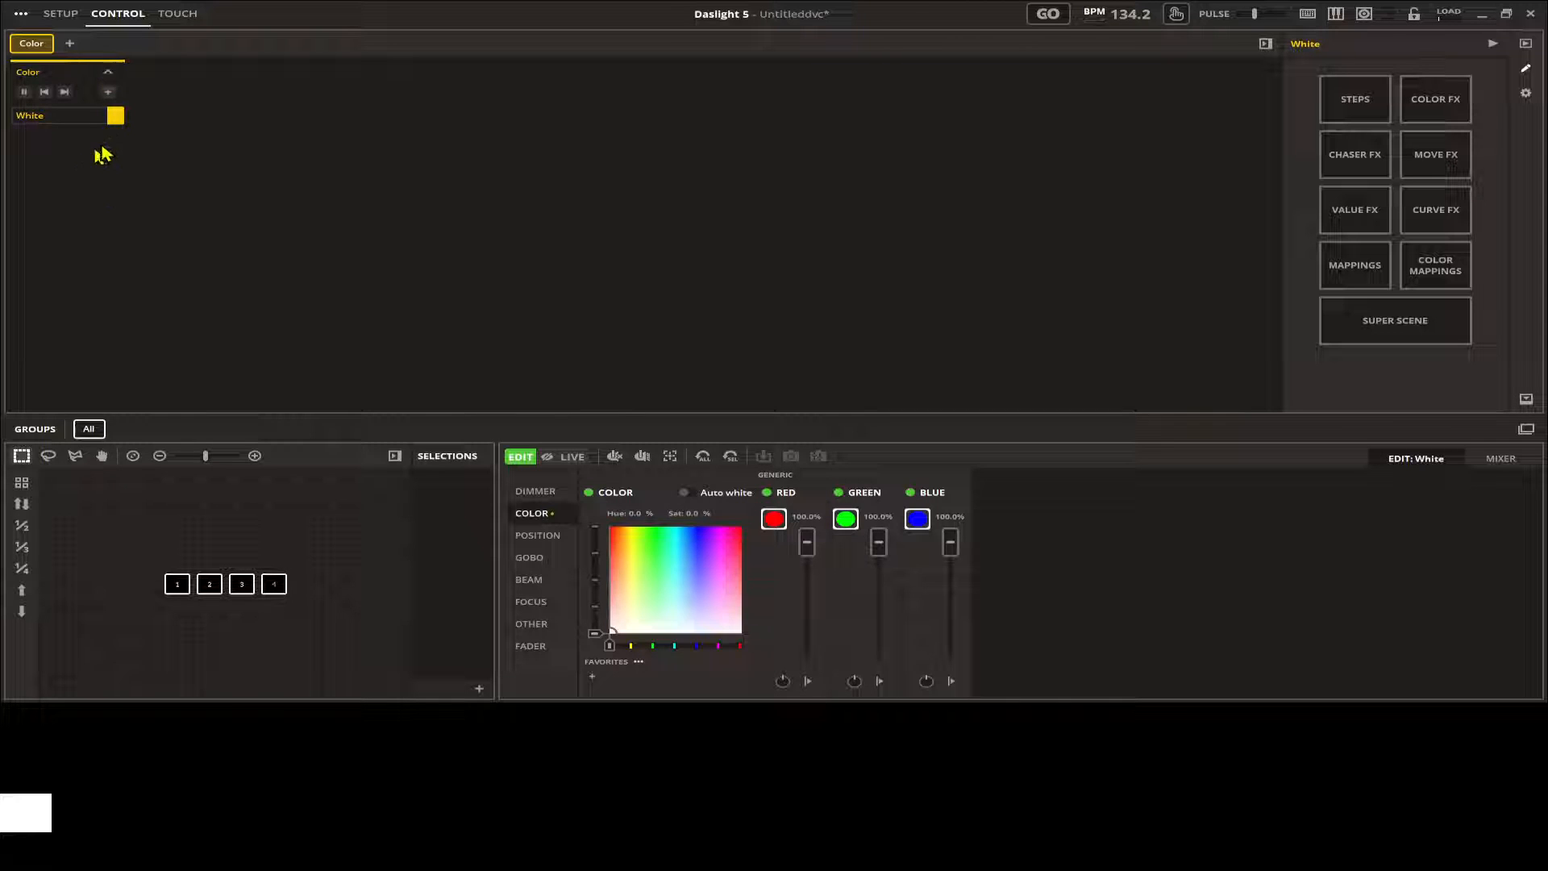
Add a second bank and name it Dimmers
{"action": "left_click", "coordinate": [69, 46]}
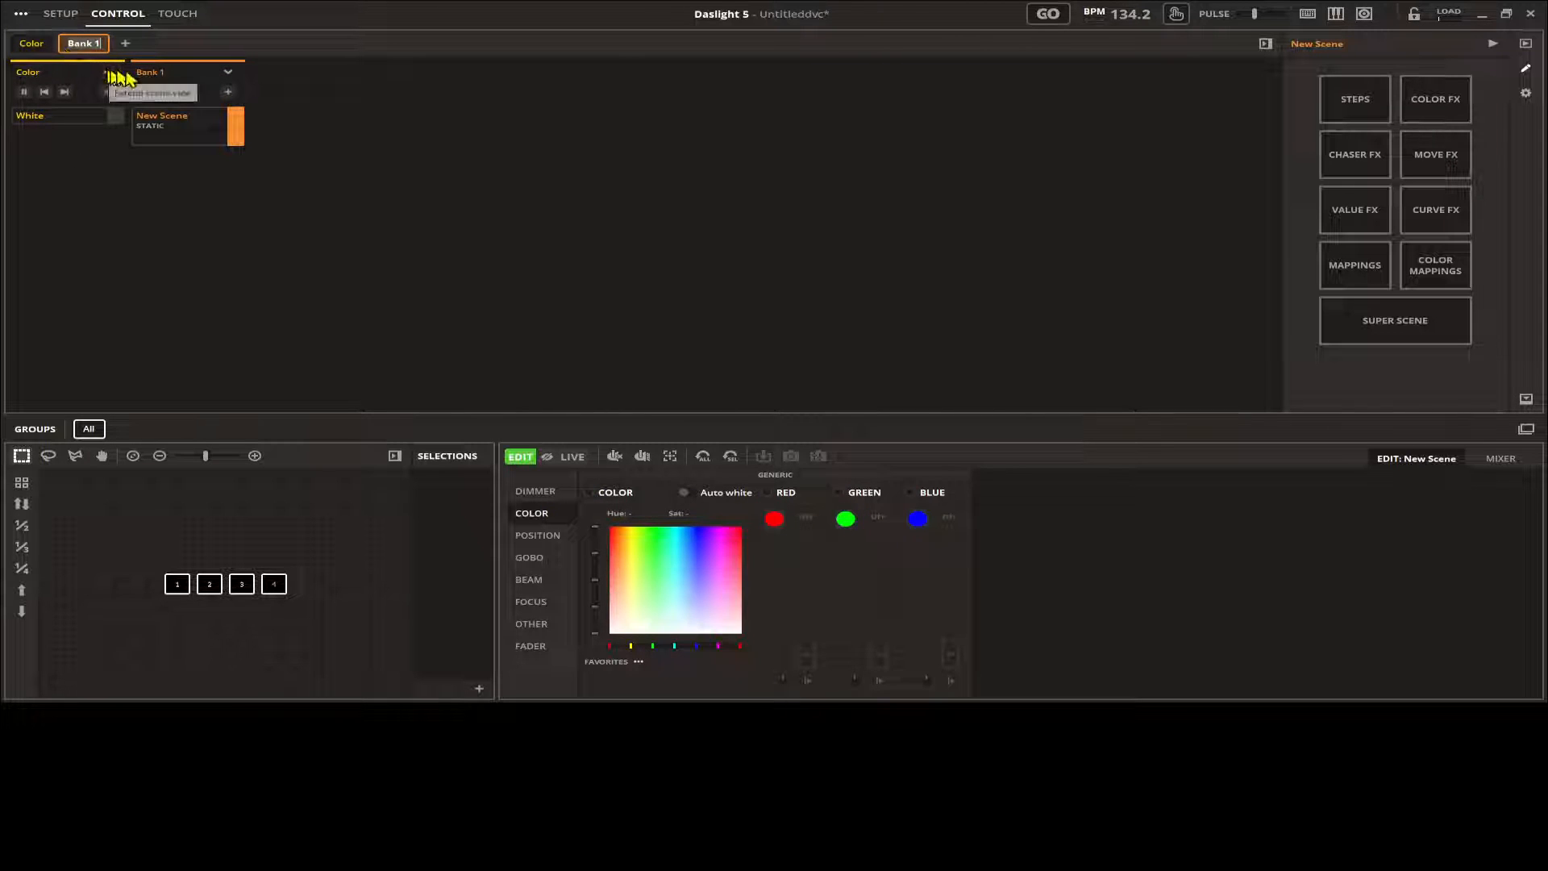
{"action": "right_click", "coordinate": [150, 66]}
{"action": "left_click", "coordinate": [89, 46]}
{"action": "right_click", "coordinate": [93, 43]}
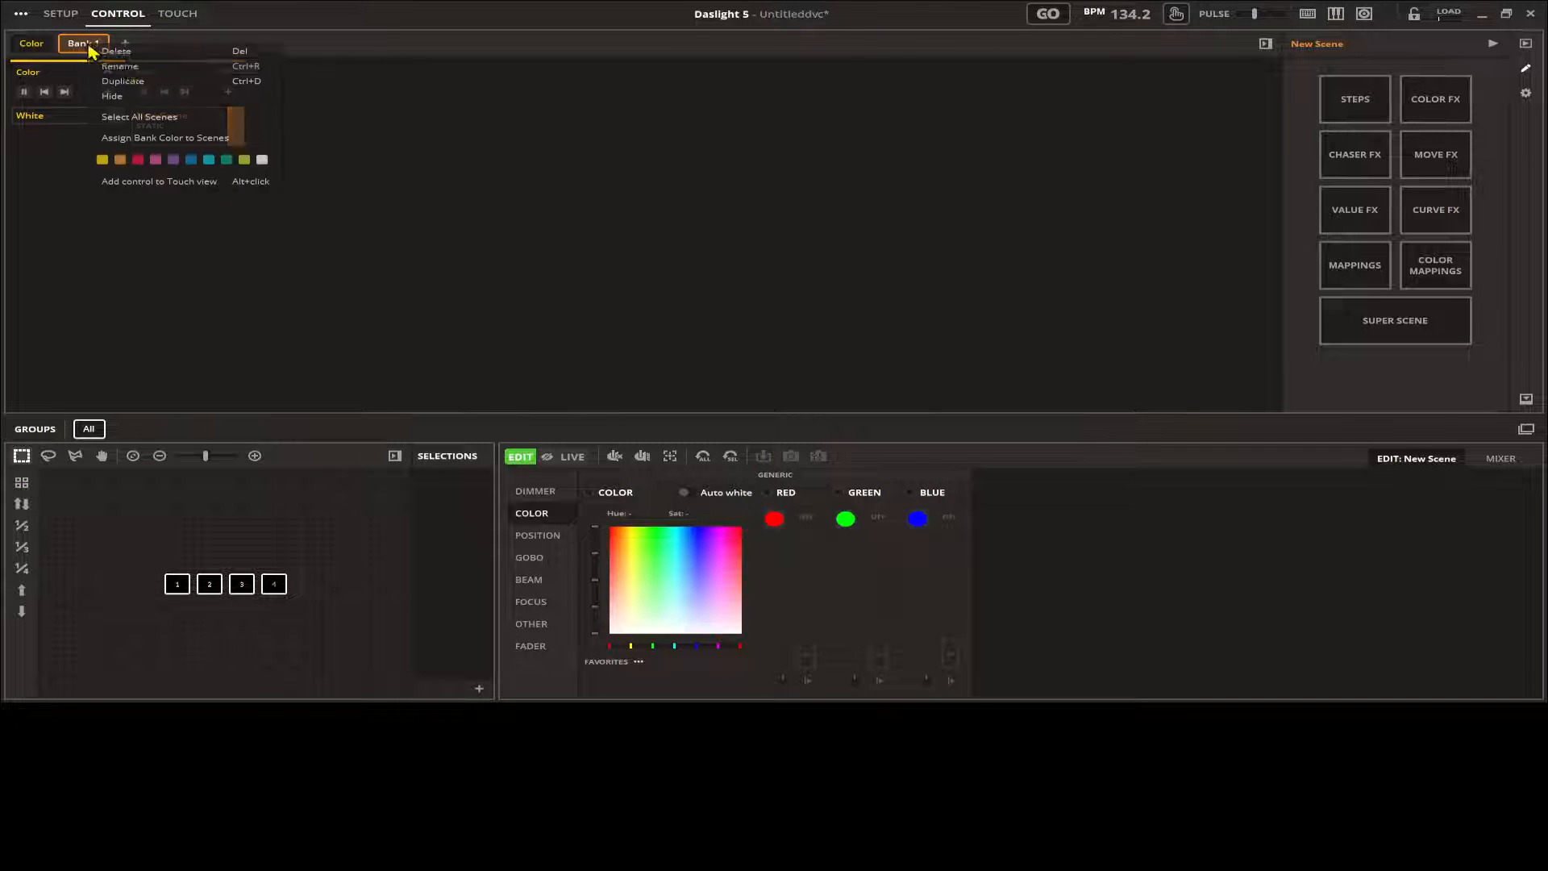
{"action": "left_click", "coordinate": [131, 67]}
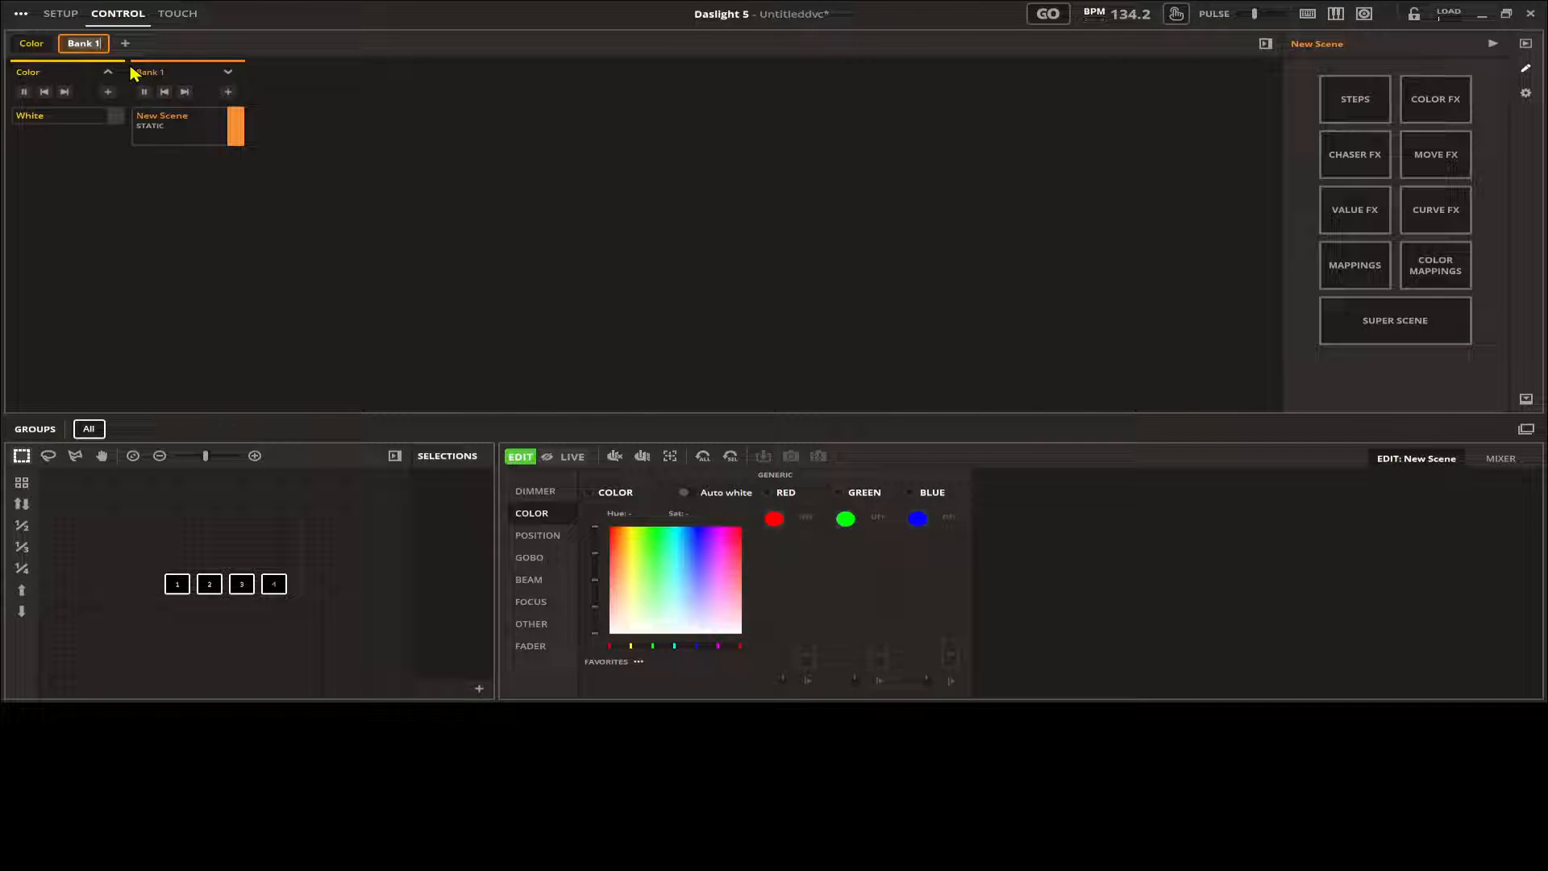
{"action": "type", "text": "Dimmers"}
{"action": "key", "text": "Return"}
Play the Dimmers bank's scene and set the dimmer of all four fixtures to 100% in it
{"action": "right_click", "coordinate": [175, 125]}
{"action": "left_click", "coordinate": [141, 129]}
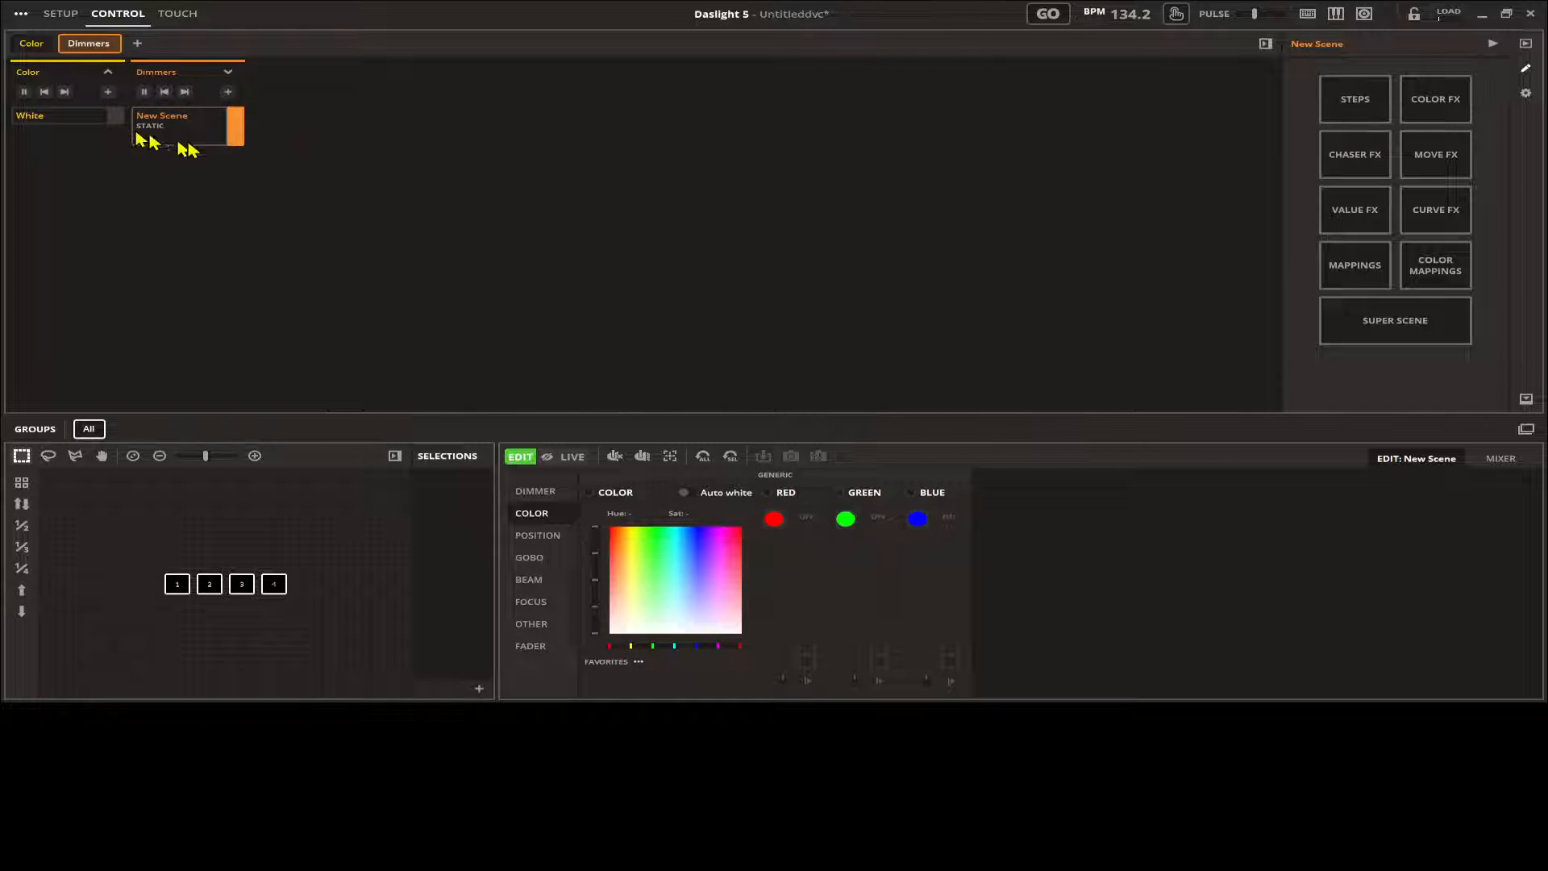
{"action": "left_click", "coordinate": [180, 142]}
{"action": "left_click_drag", "start_coordinate": [161, 540], "coordinate": [342, 643]}
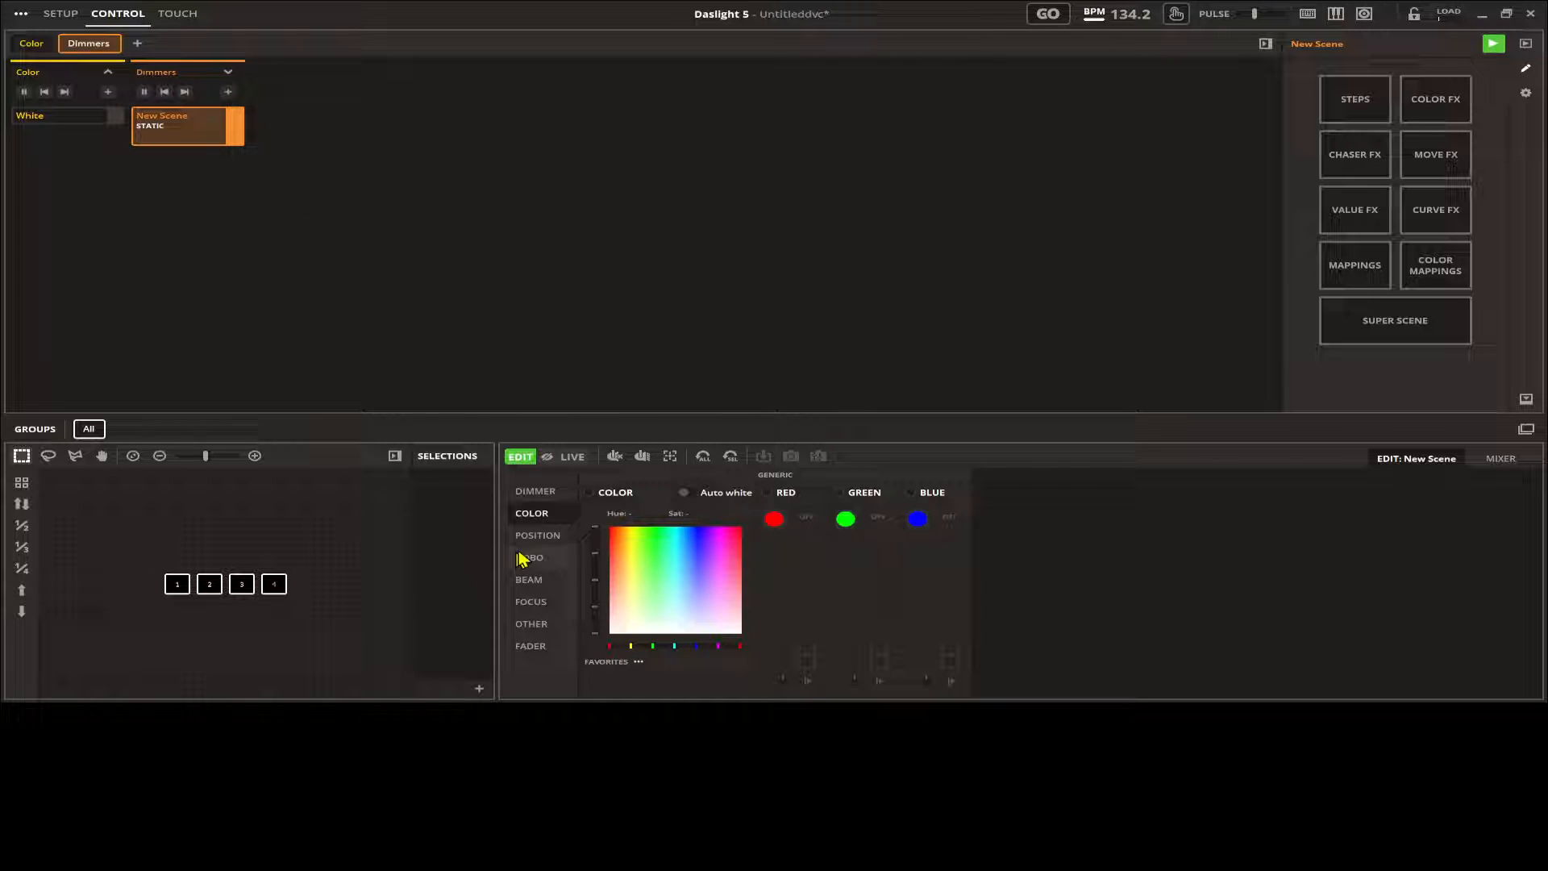
{"action": "left_click", "coordinate": [538, 492]}
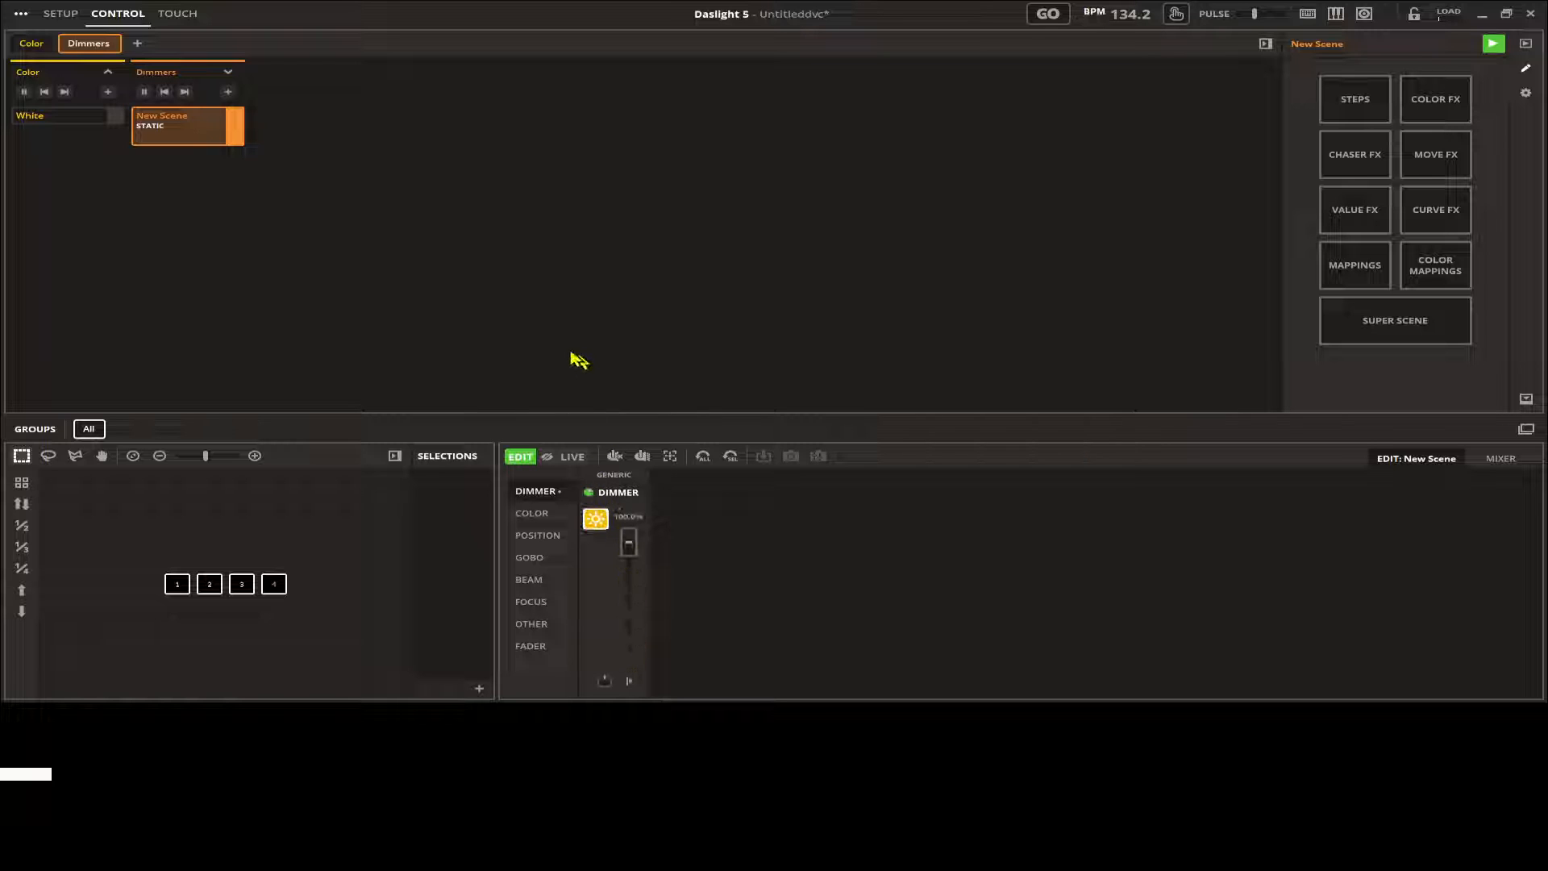
Play the White scene alongside the dimmer scene, collapse the Dimmers bank and deselect the fixtures
{"action": "left_click", "coordinate": [68, 117]}
{"action": "left_click", "coordinate": [228, 73]}
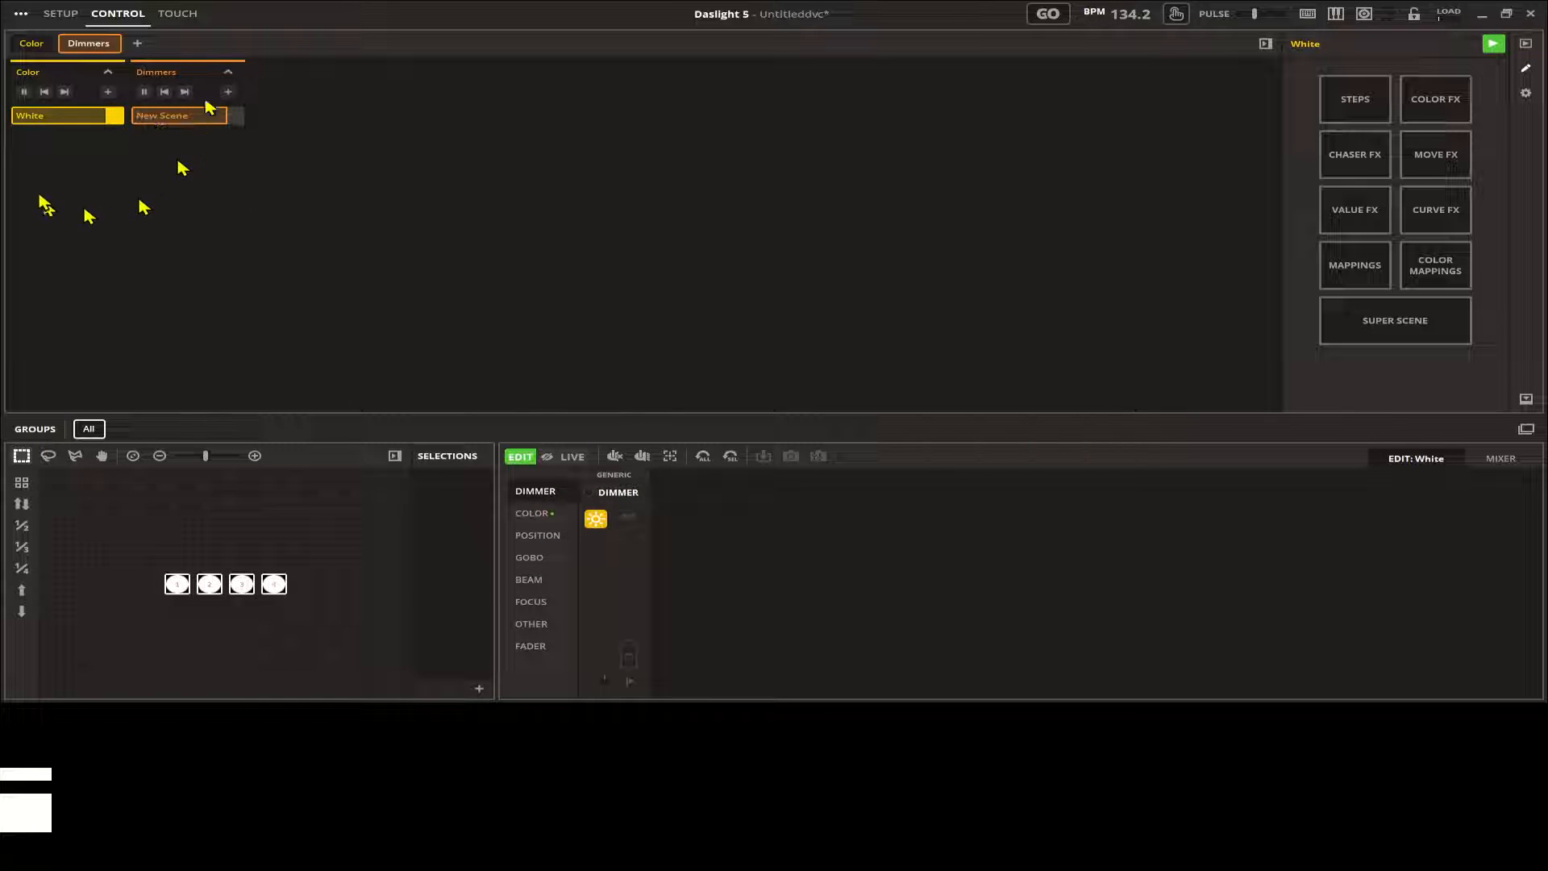
{"action": "left_click", "coordinate": [250, 641]}
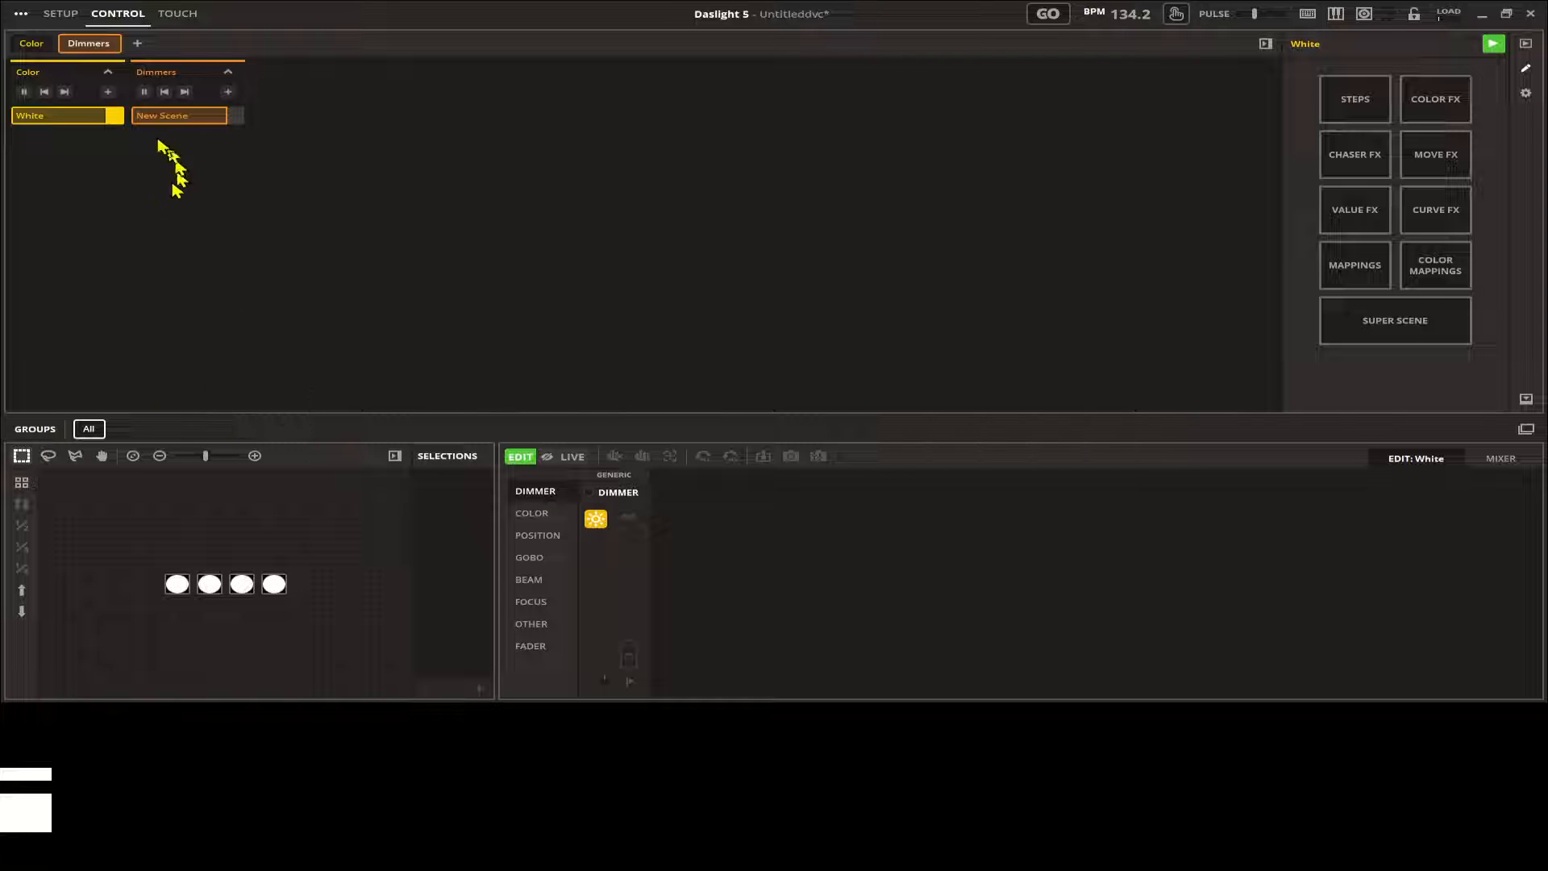
Add a third bank and name it Motion
{"action": "left_click", "coordinate": [138, 45]}
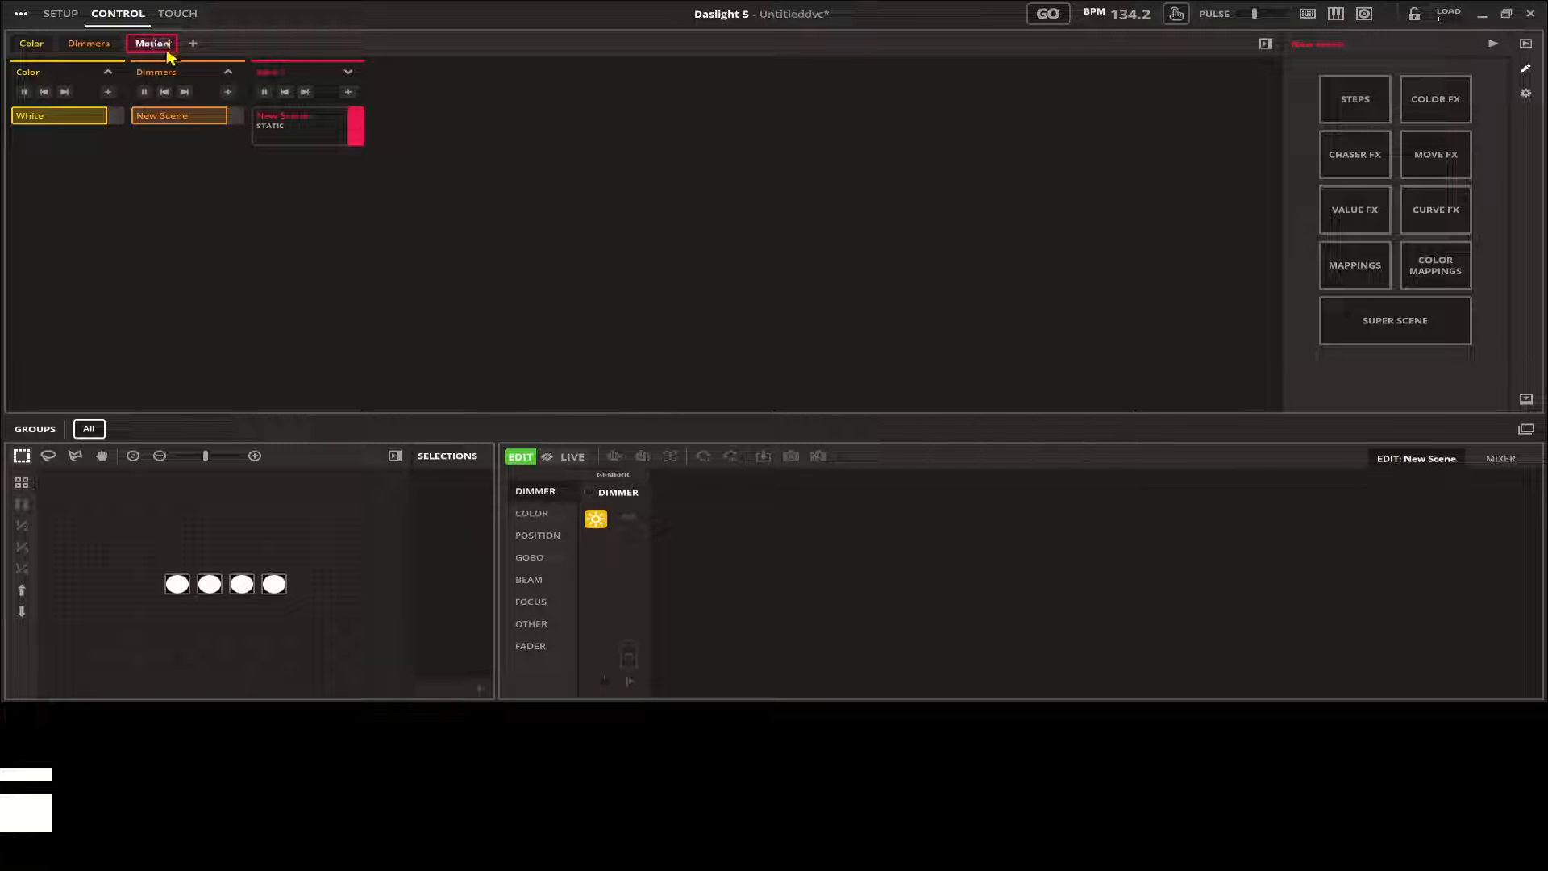
{"action": "type", "text": "Motion"}
{"action": "key", "text": "Return"}
Add a circle Move FX for all four fixtures to the Motion bank's scene and play it
{"action": "left_click_drag", "start_coordinate": [145, 553], "coordinate": [316, 643]}
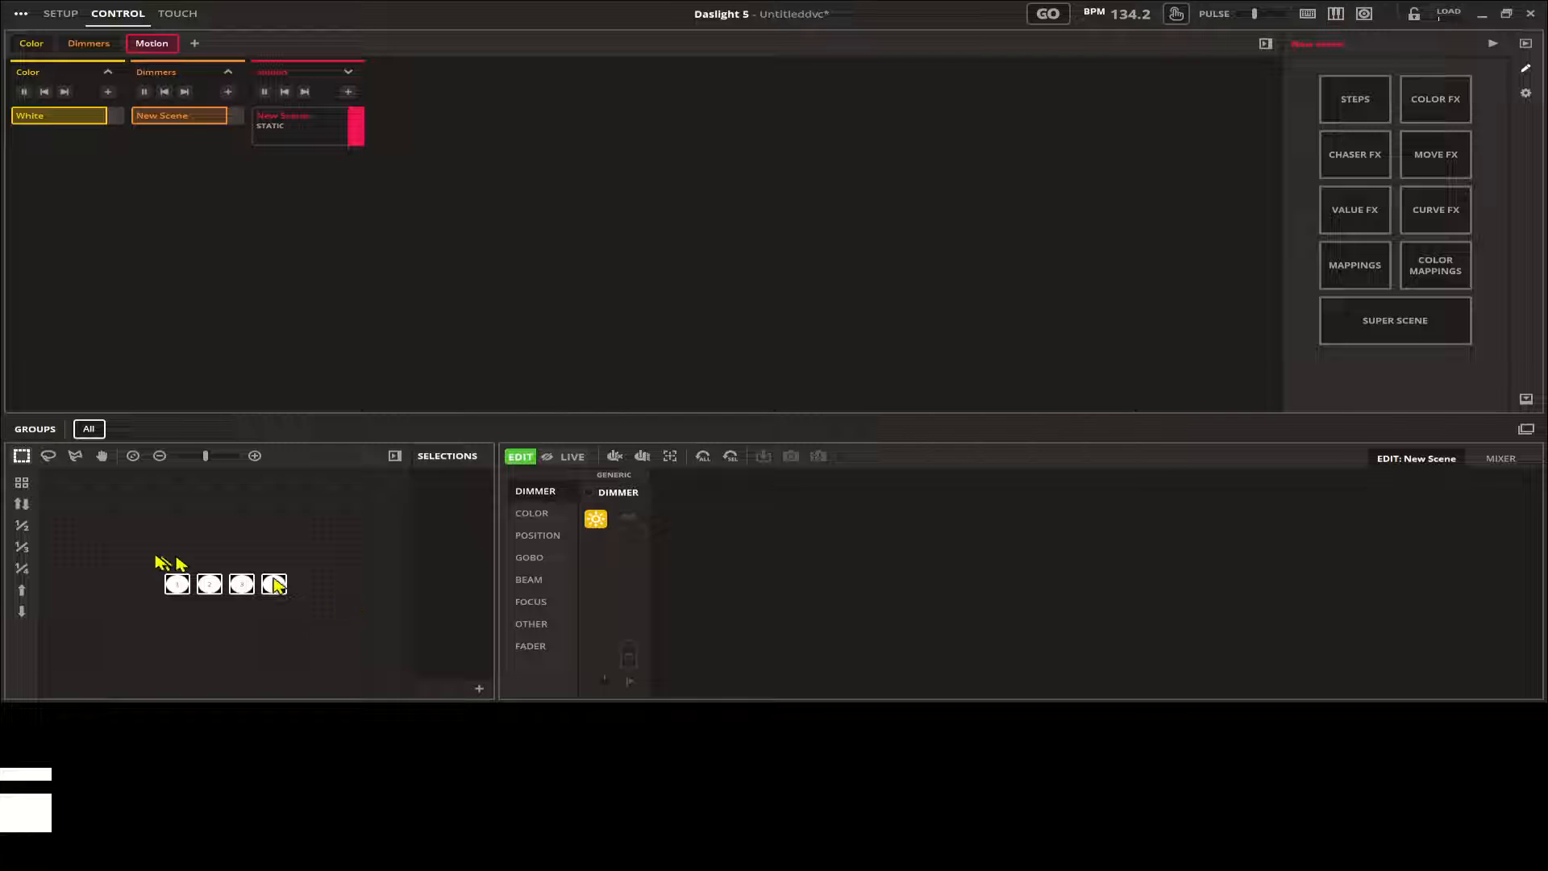
{"action": "left_click_drag", "start_coordinate": [153, 552], "coordinate": [314, 614]}
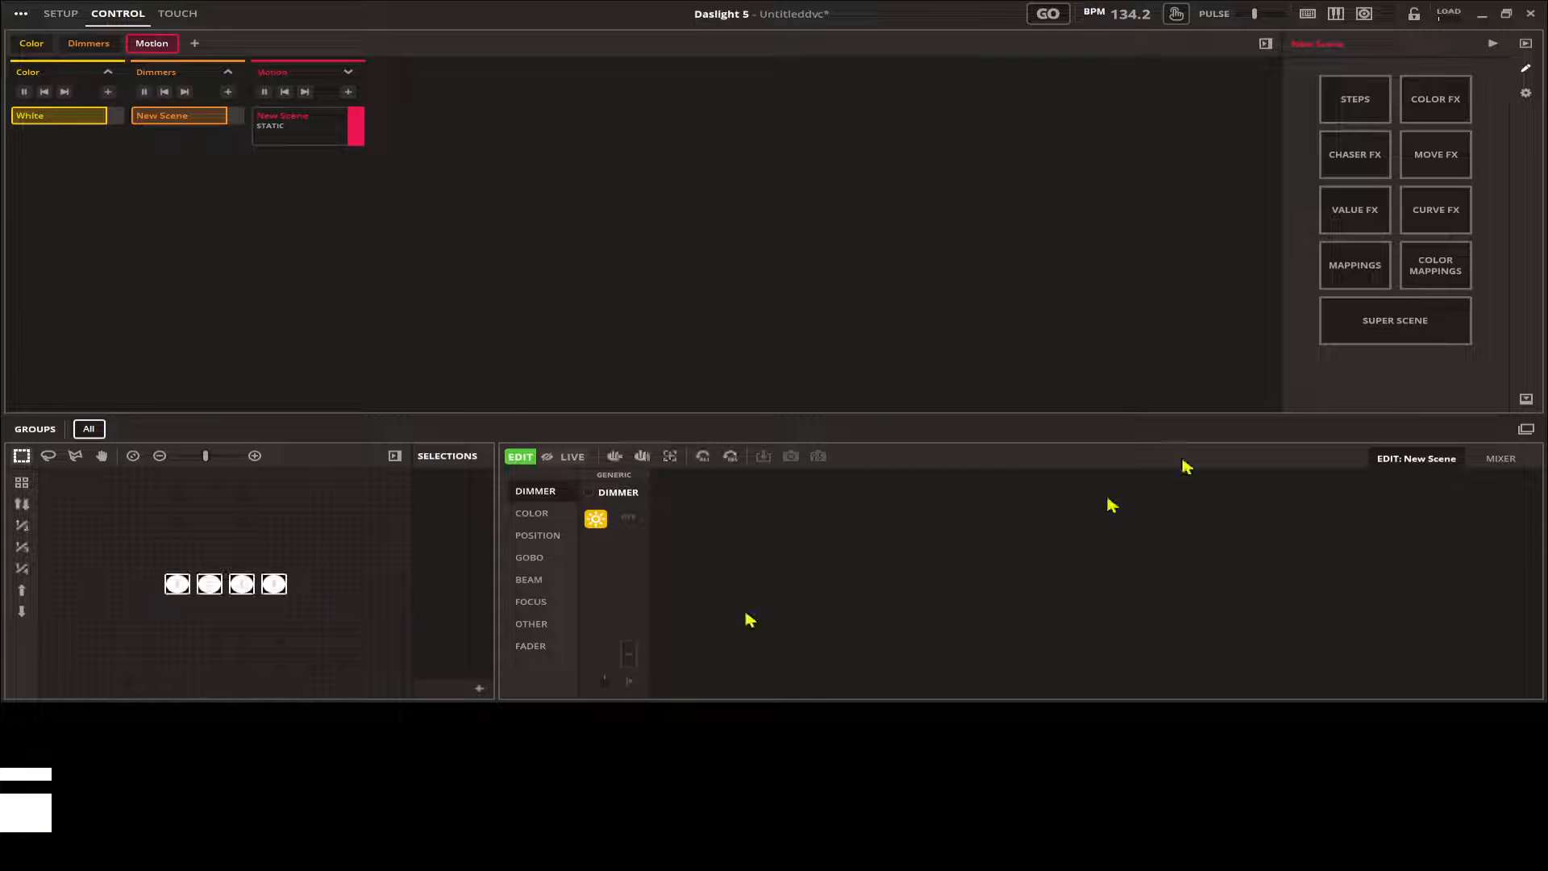
{"action": "left_click", "coordinate": [1444, 168]}
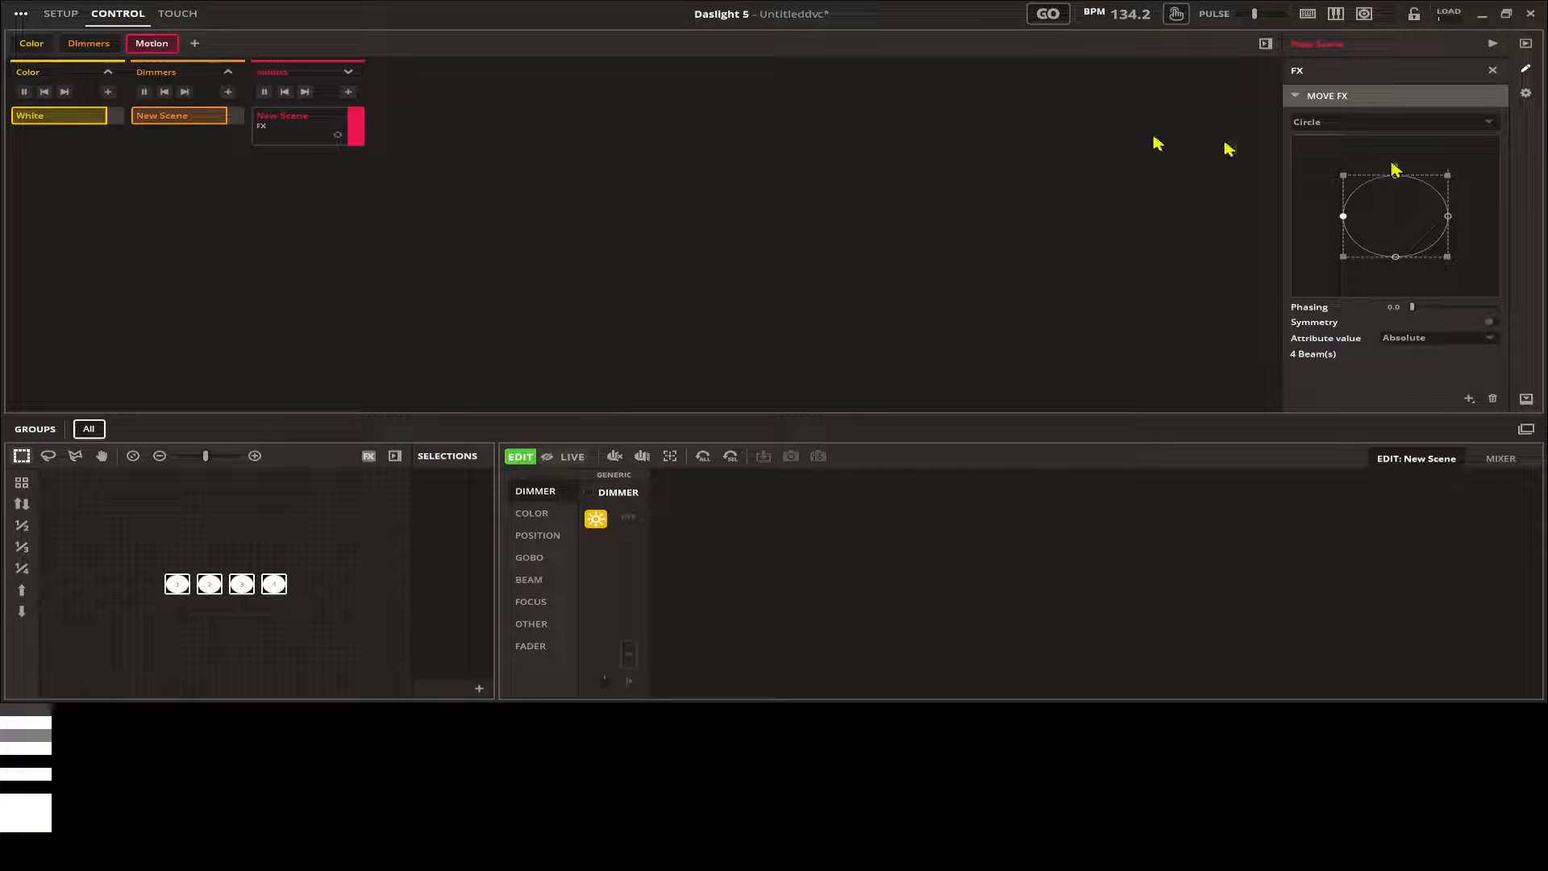
{"action": "left_click", "coordinate": [1493, 44]}
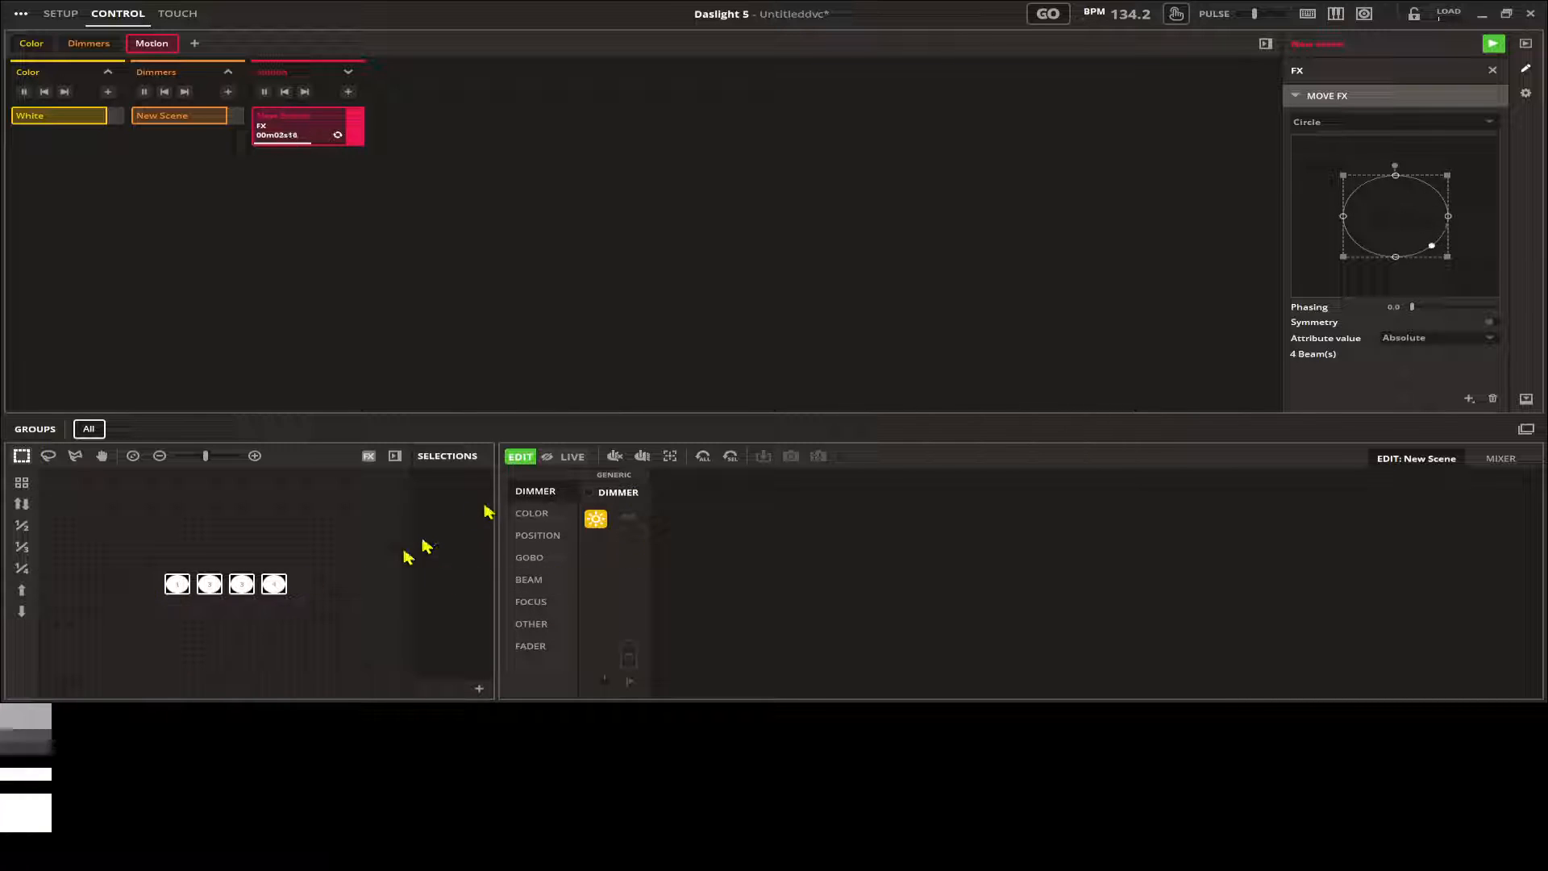
Add another scene to the Motion bank, name it Zero and place it above the Move FX scene
{"action": "left_click", "coordinate": [348, 92]}
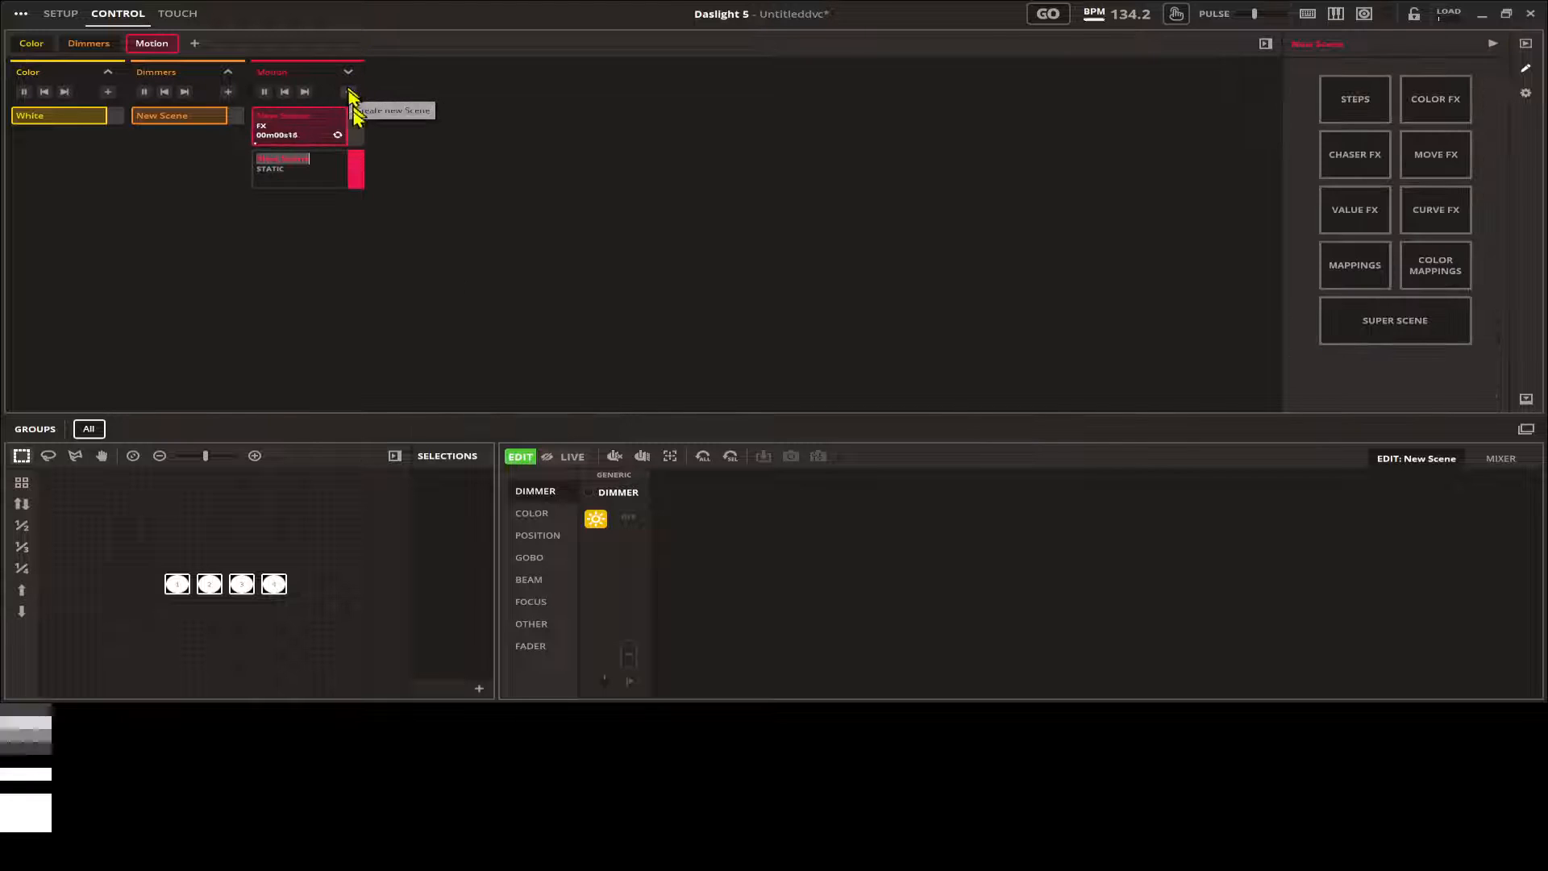
{"action": "right_click", "coordinate": [300, 188]}
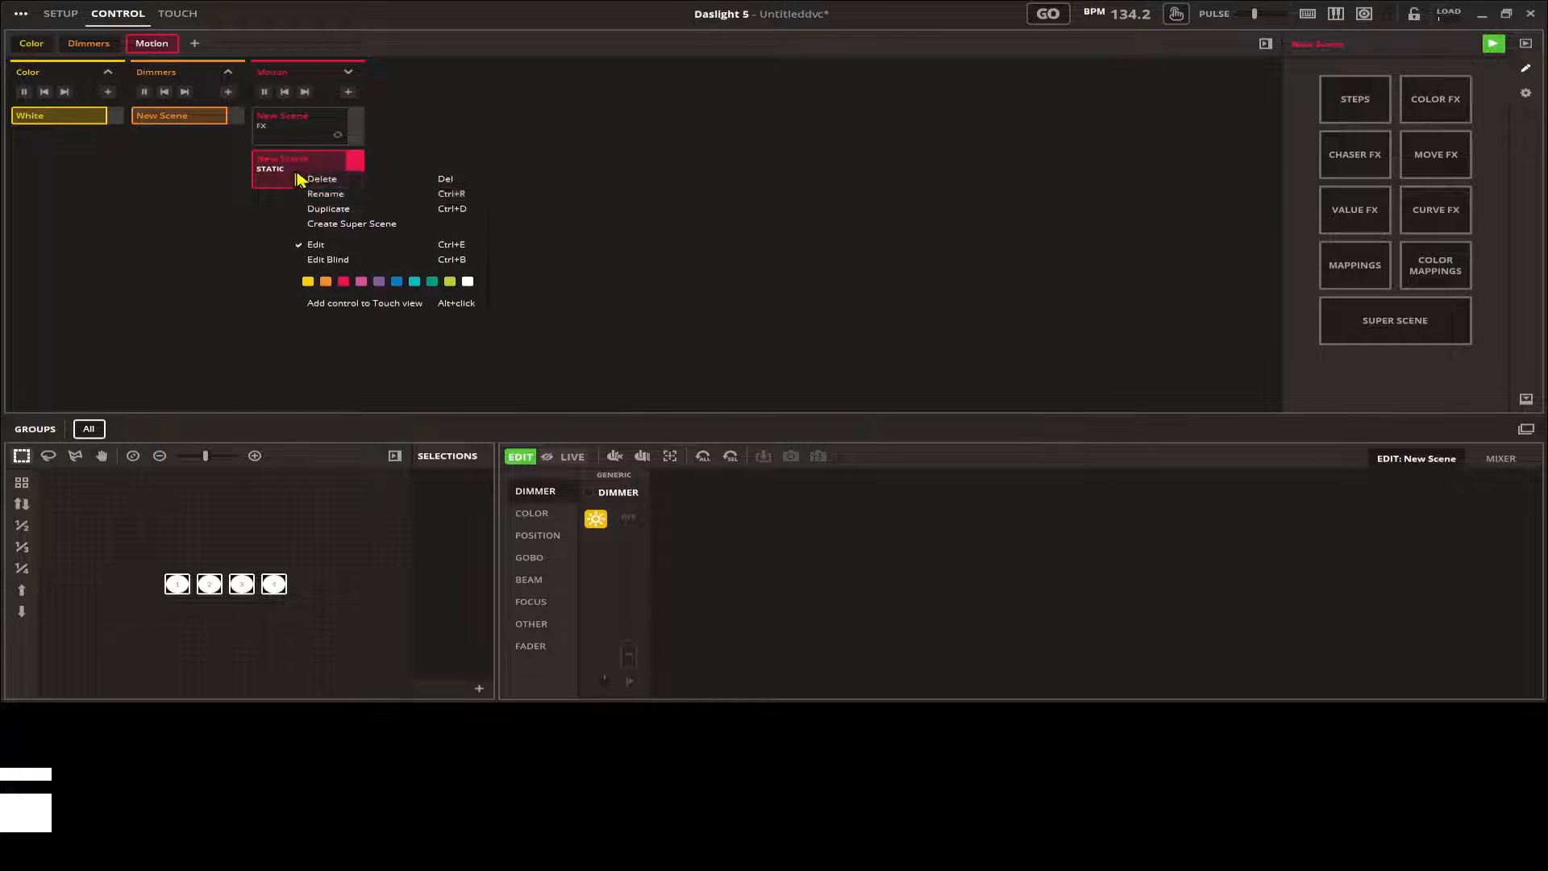
{"action": "left_click", "coordinate": [364, 204]}
{"action": "type", "text": "Z"}
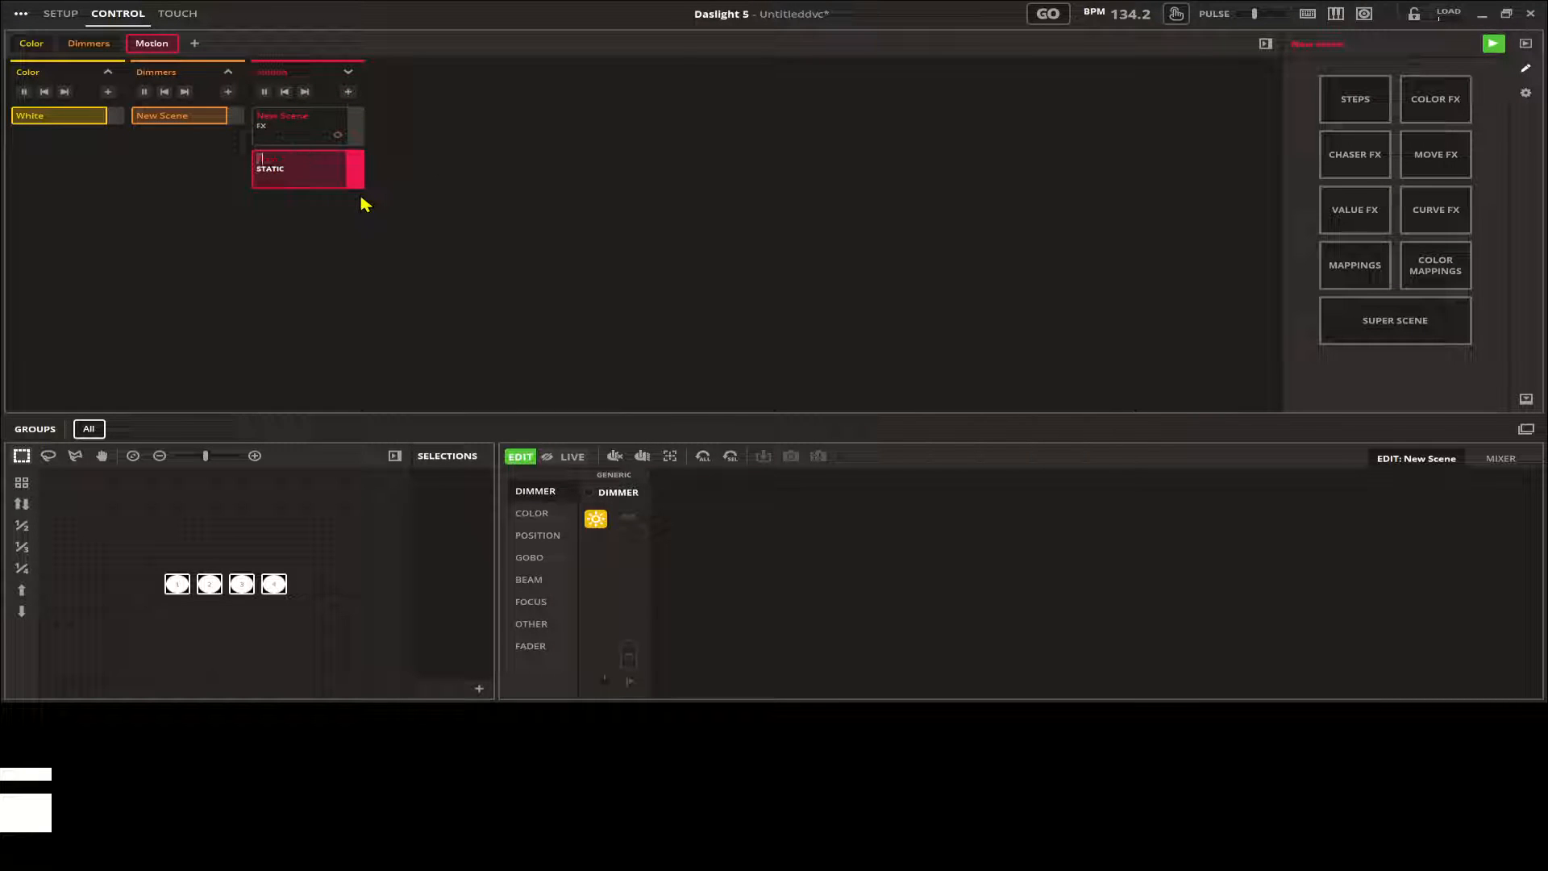
{"action": "type", "text": "ero"}
{"action": "left_click_drag", "start_coordinate": [345, 171], "coordinate": [346, 121]}
{"action": "left_click", "coordinate": [317, 130]}
{"action": "right_click", "coordinate": [321, 138]}
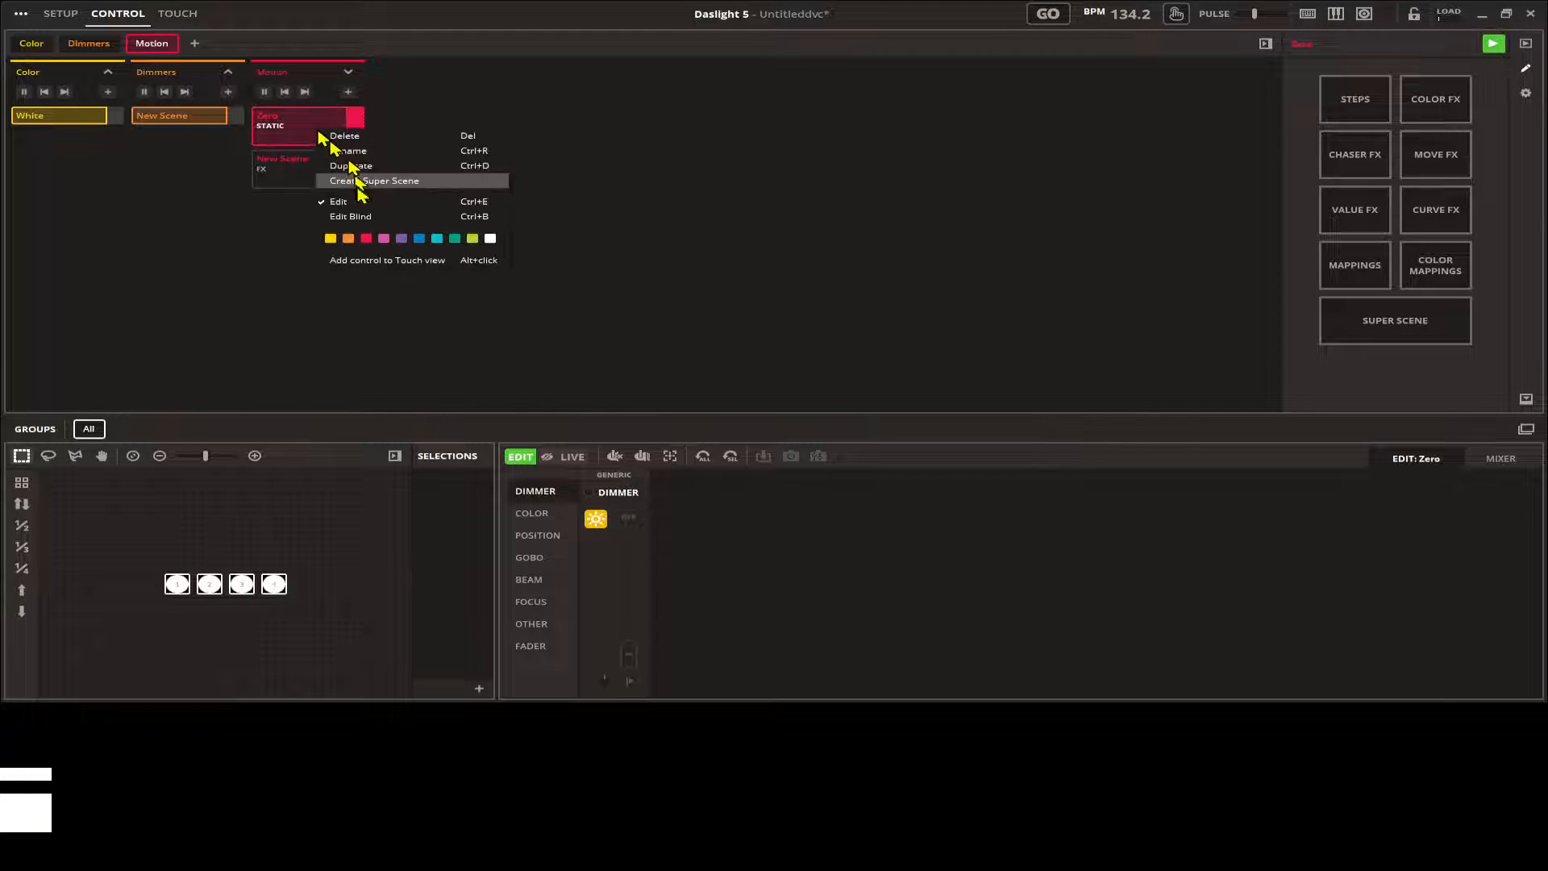
{"action": "left_click", "coordinate": [359, 207]}
{"action": "right_click", "coordinate": [300, 137]}
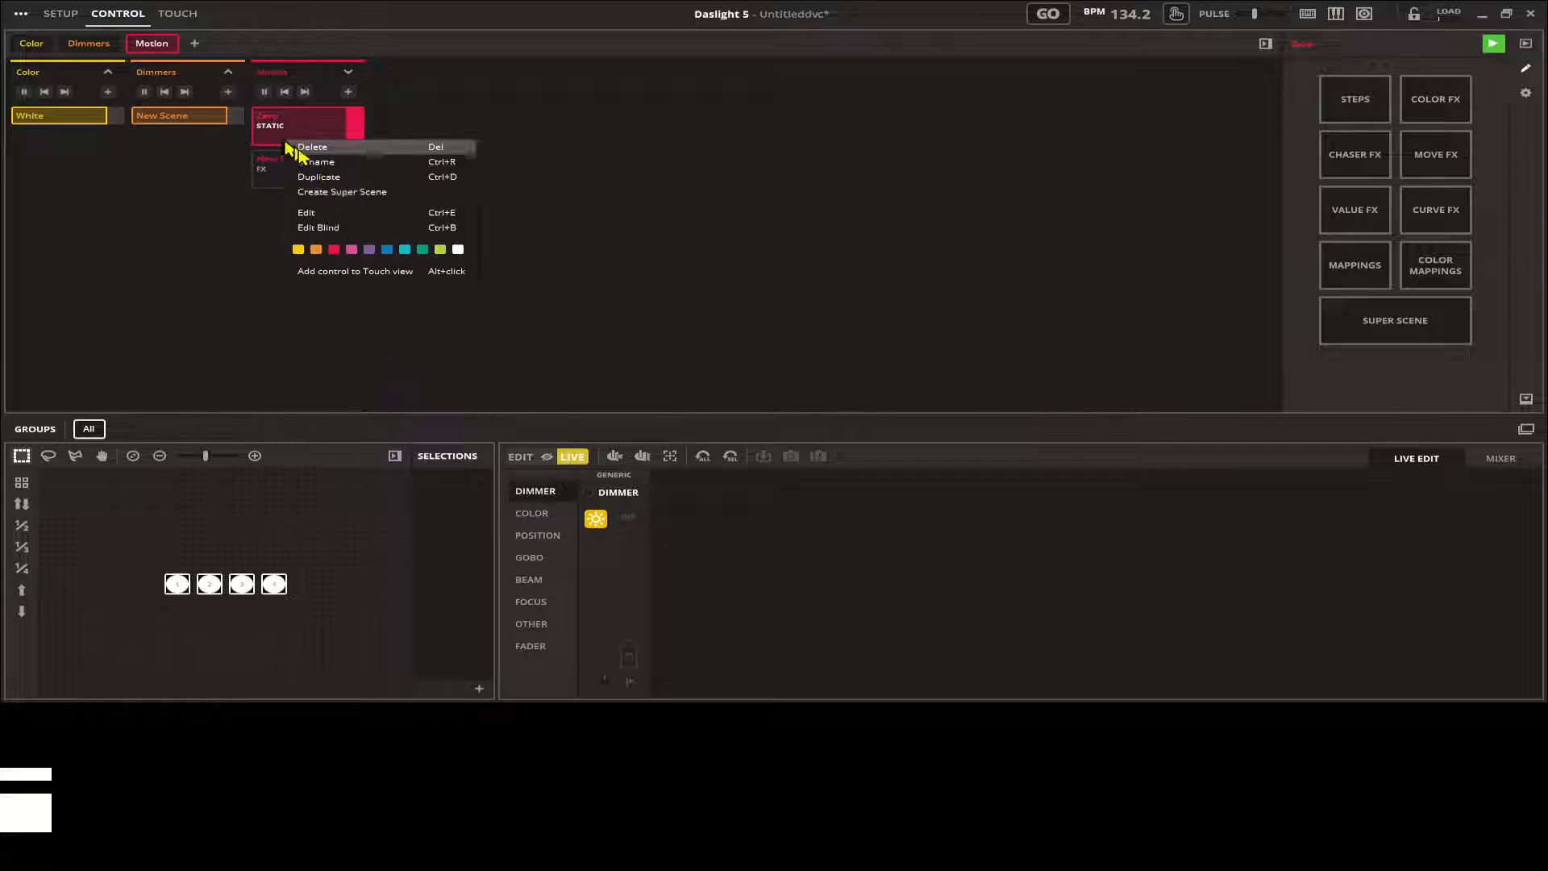
{"action": "left_click", "coordinate": [343, 208]}
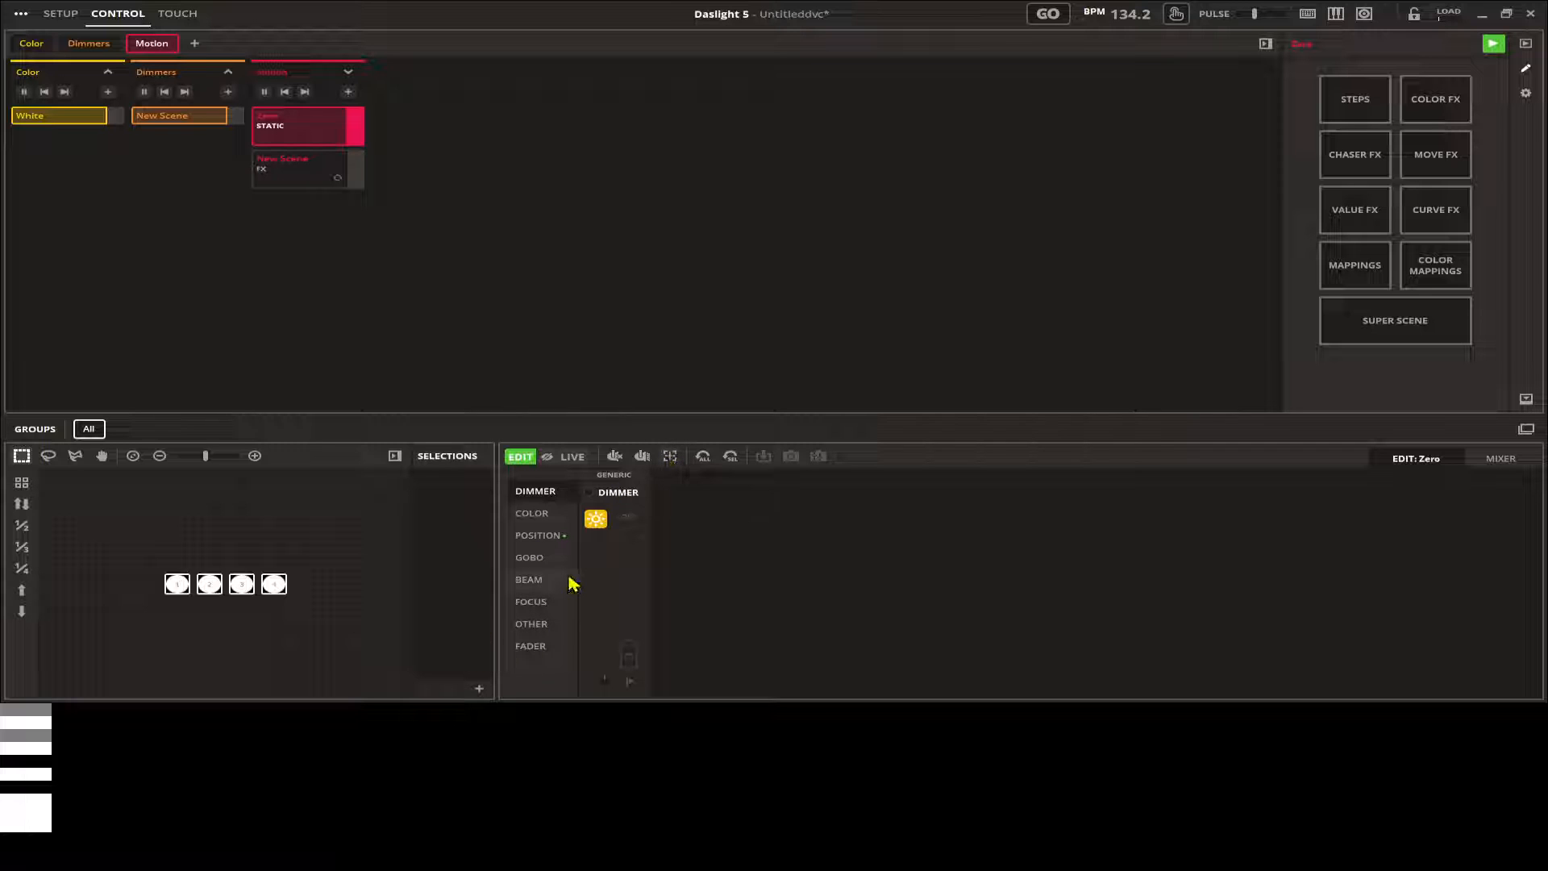
Clear the pan and tilt position values of the four fixtures in the Zero scene
{"action": "left_click", "coordinate": [535, 538]}
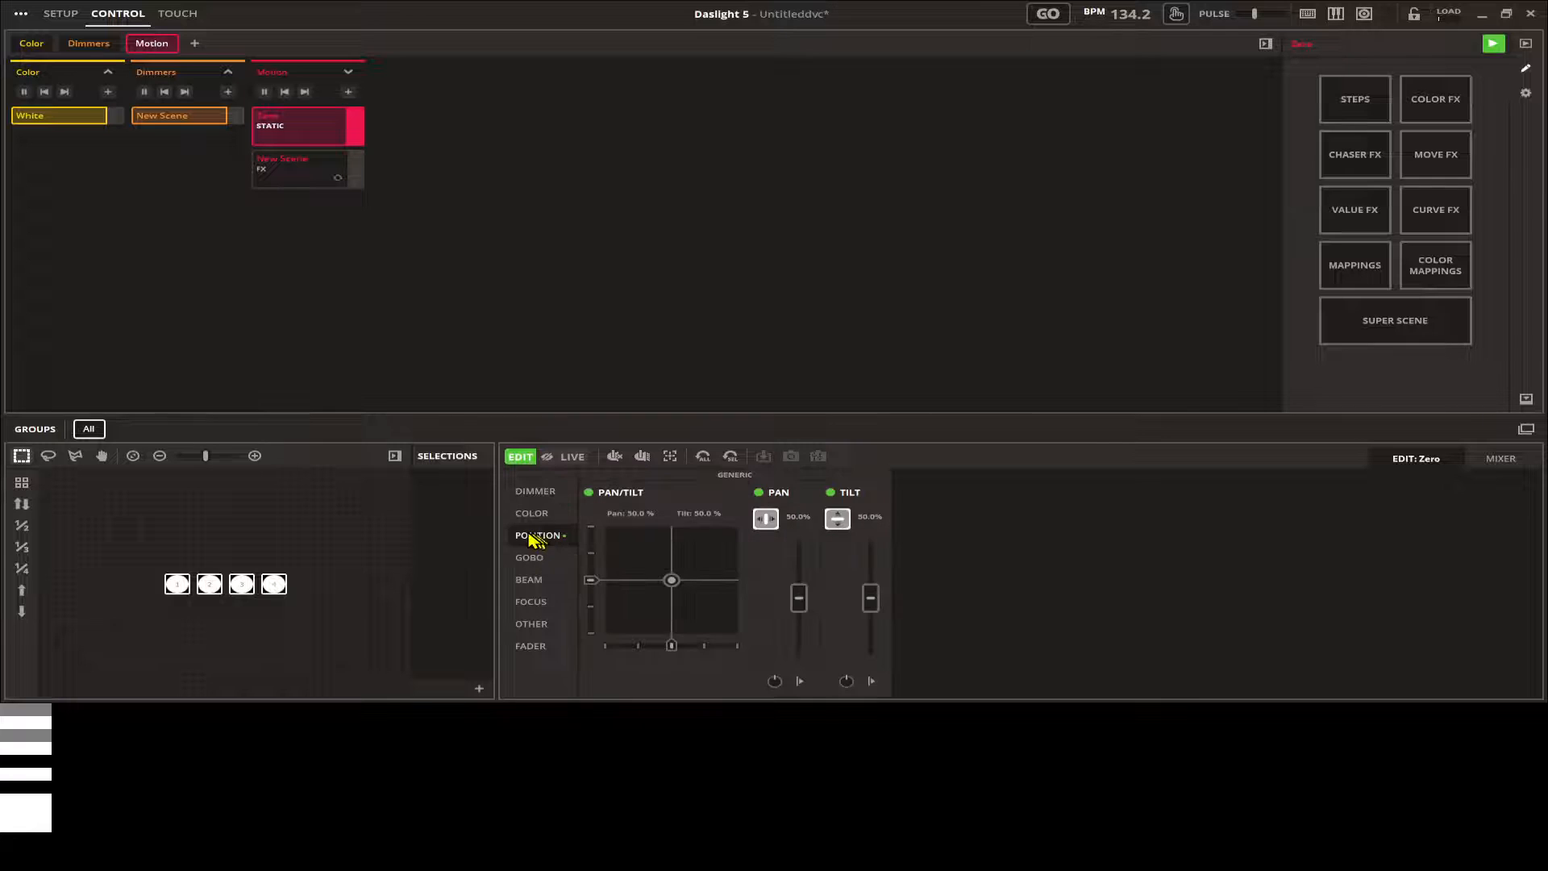
{"action": "right_click", "coordinate": [697, 561]}
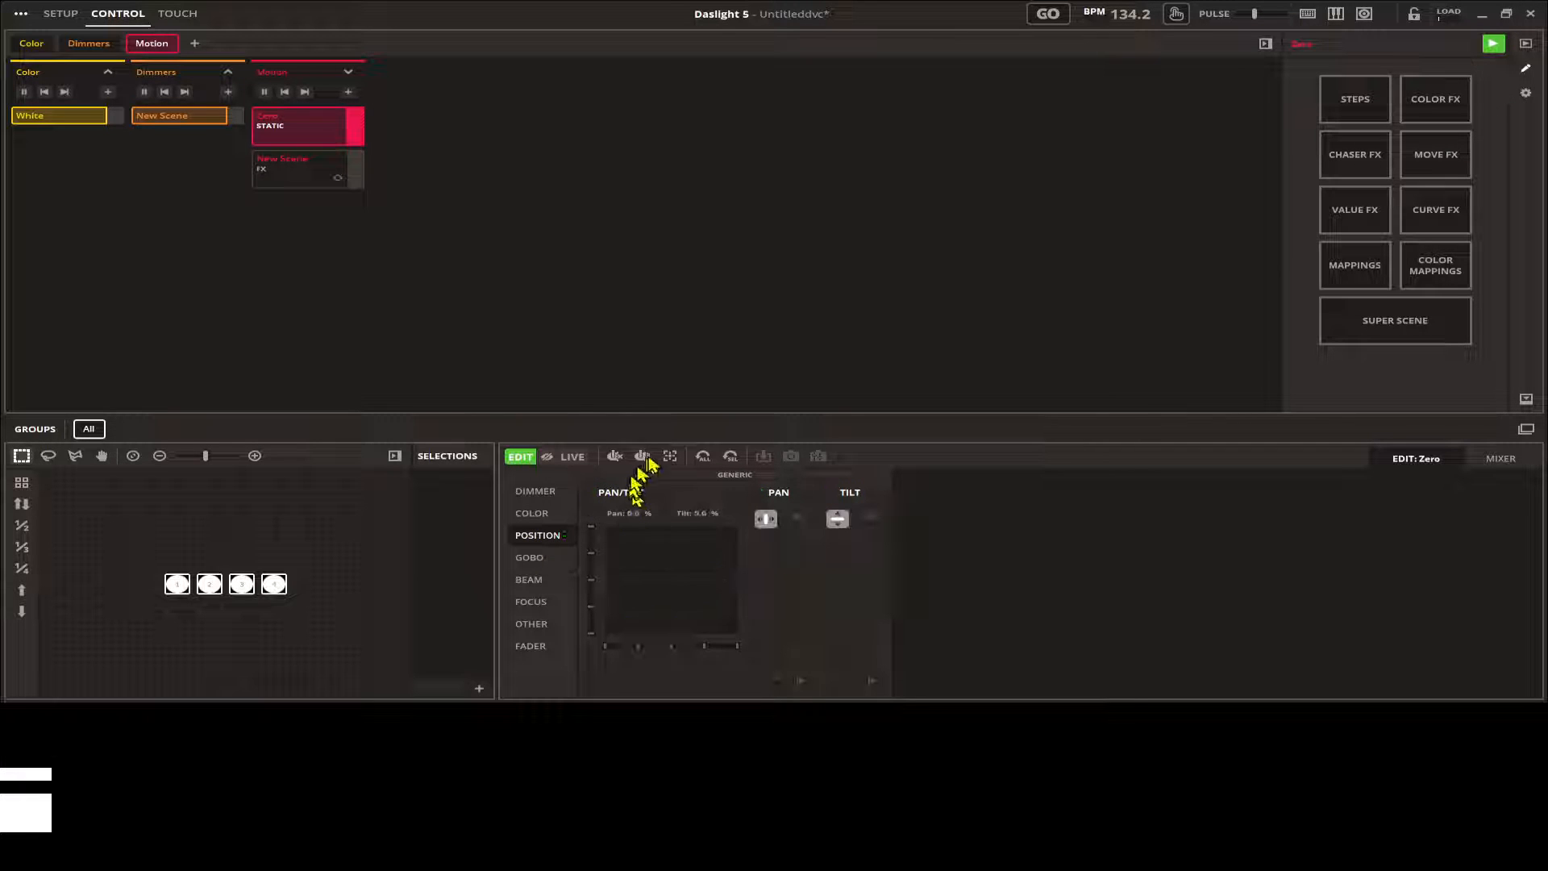
Center the four fixtures at 50% pan and tilt in the Zero scene, and set the circle Move FX's phasing to about 5.6
{"action": "left_click", "coordinate": [670, 458]}
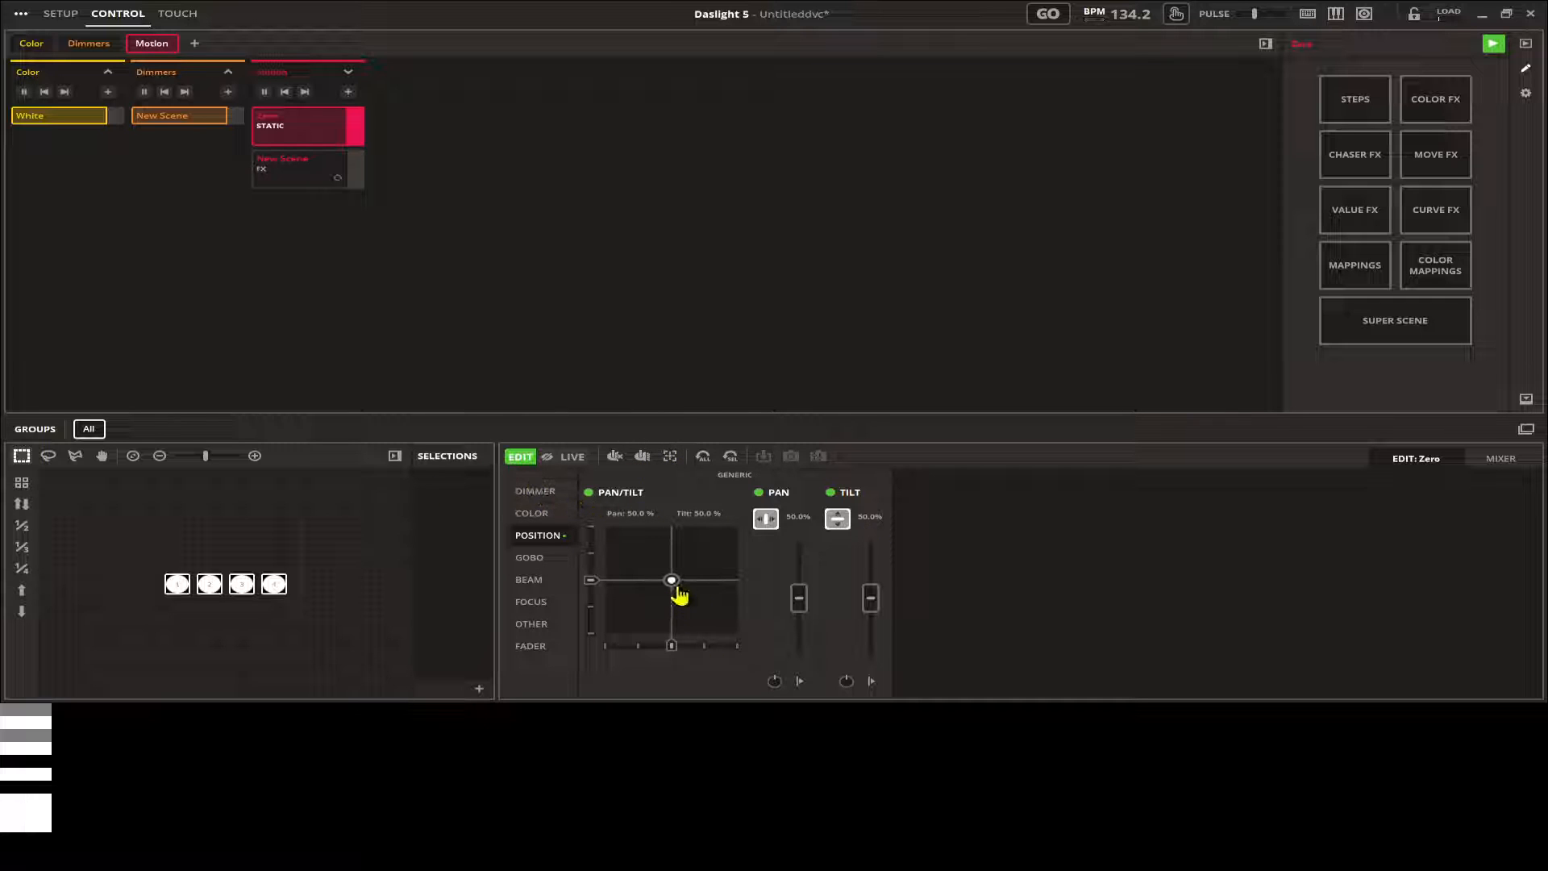
{"action": "left_click", "coordinate": [301, 184]}
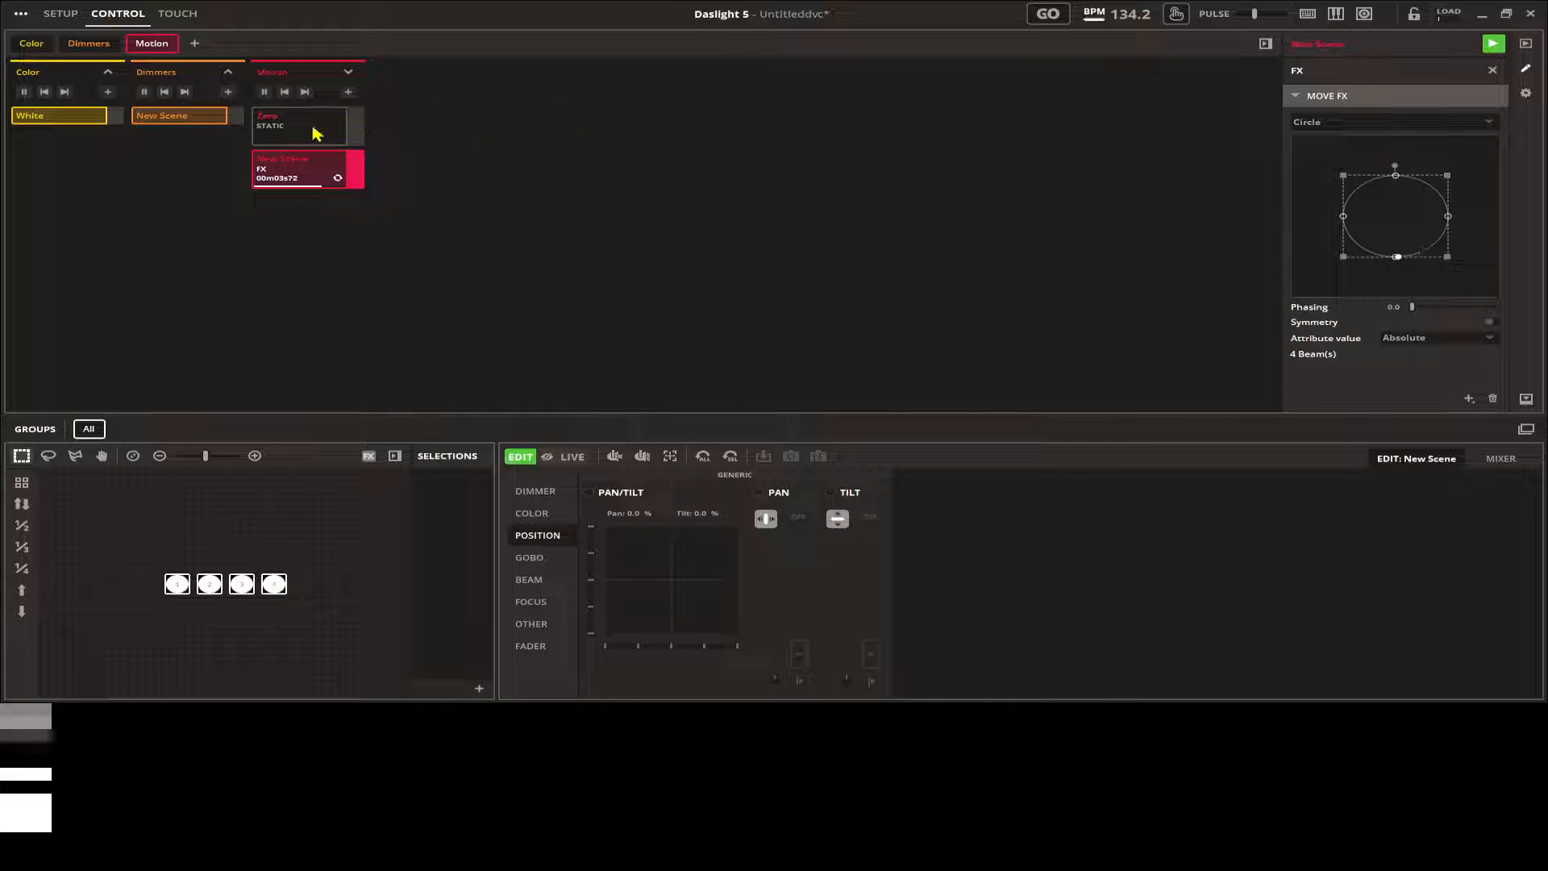
{"action": "left_click", "coordinate": [347, 71]}
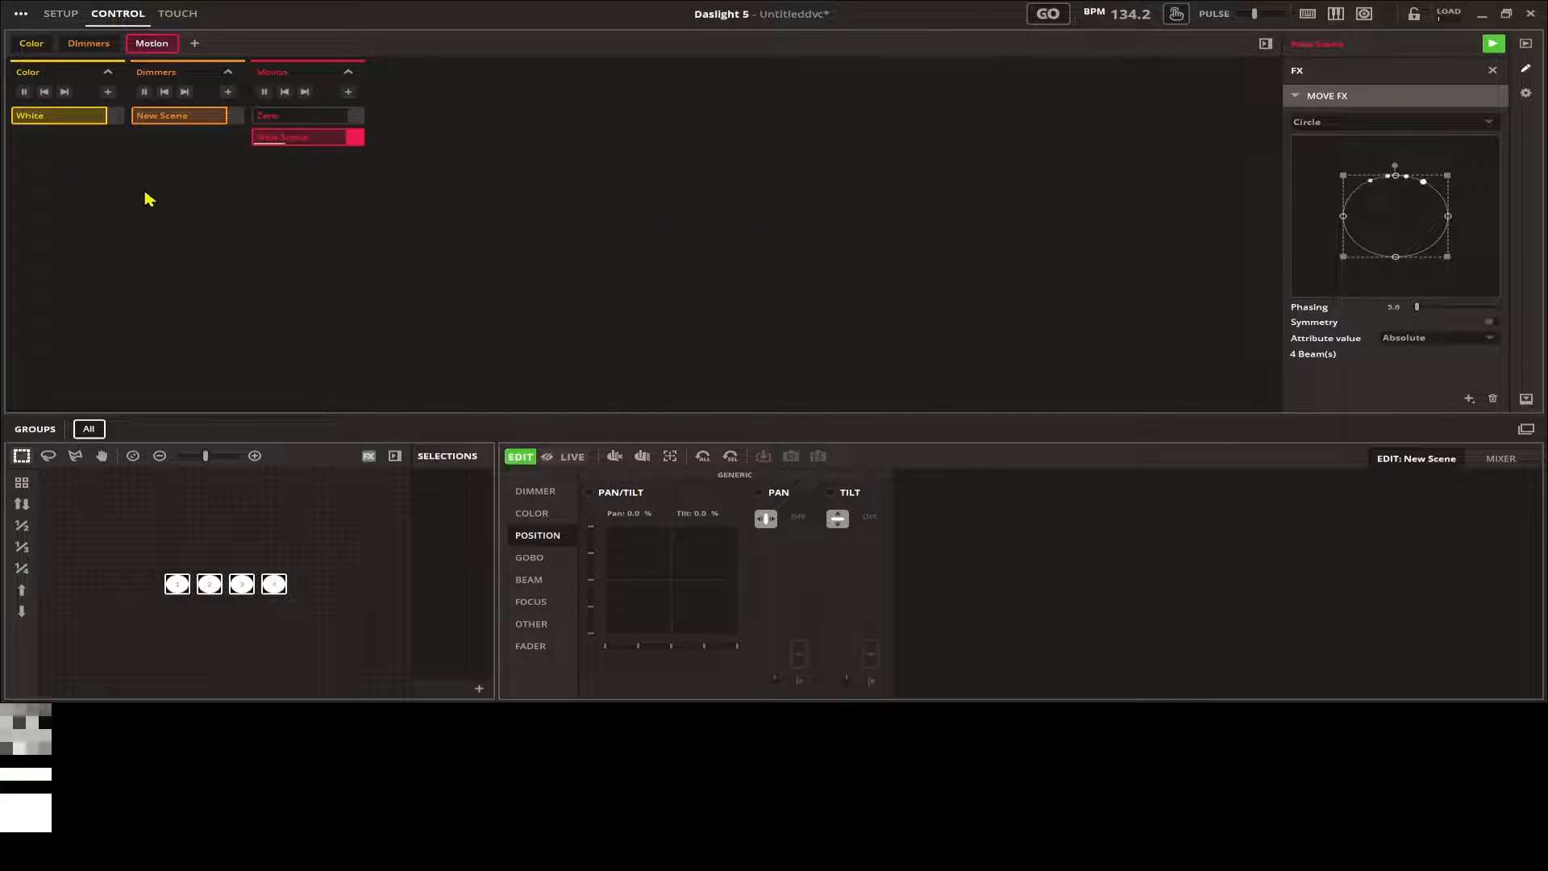
Add and play a second scene in the Dimmers bank, and give it a Mappings effect
{"action": "left_click", "coordinate": [228, 91]}
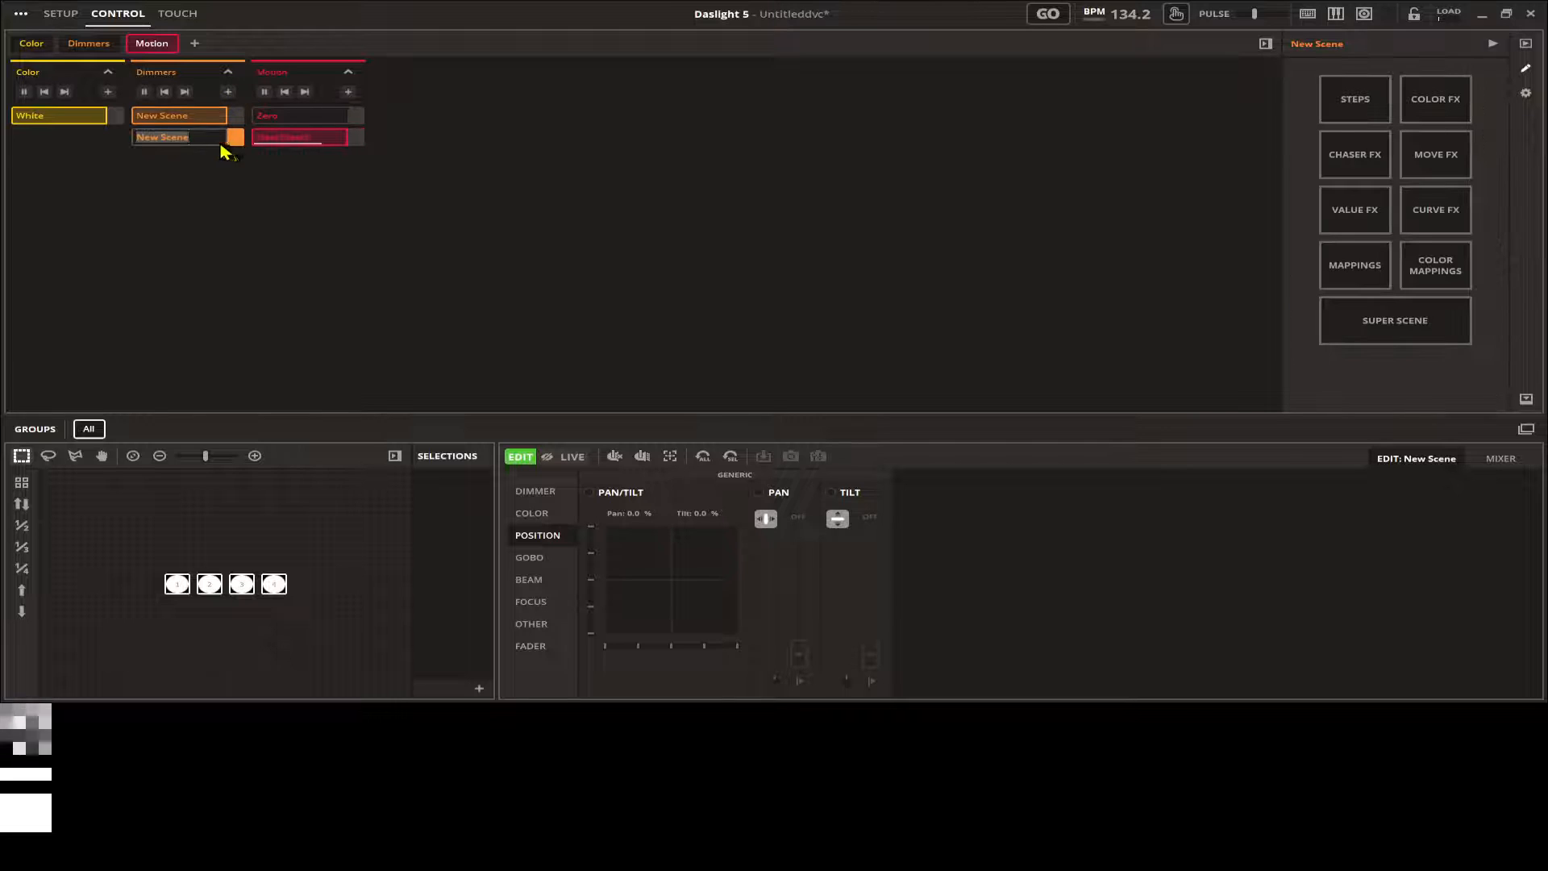
{"action": "left_click", "coordinate": [198, 137]}
{"action": "key", "text": "Return"}
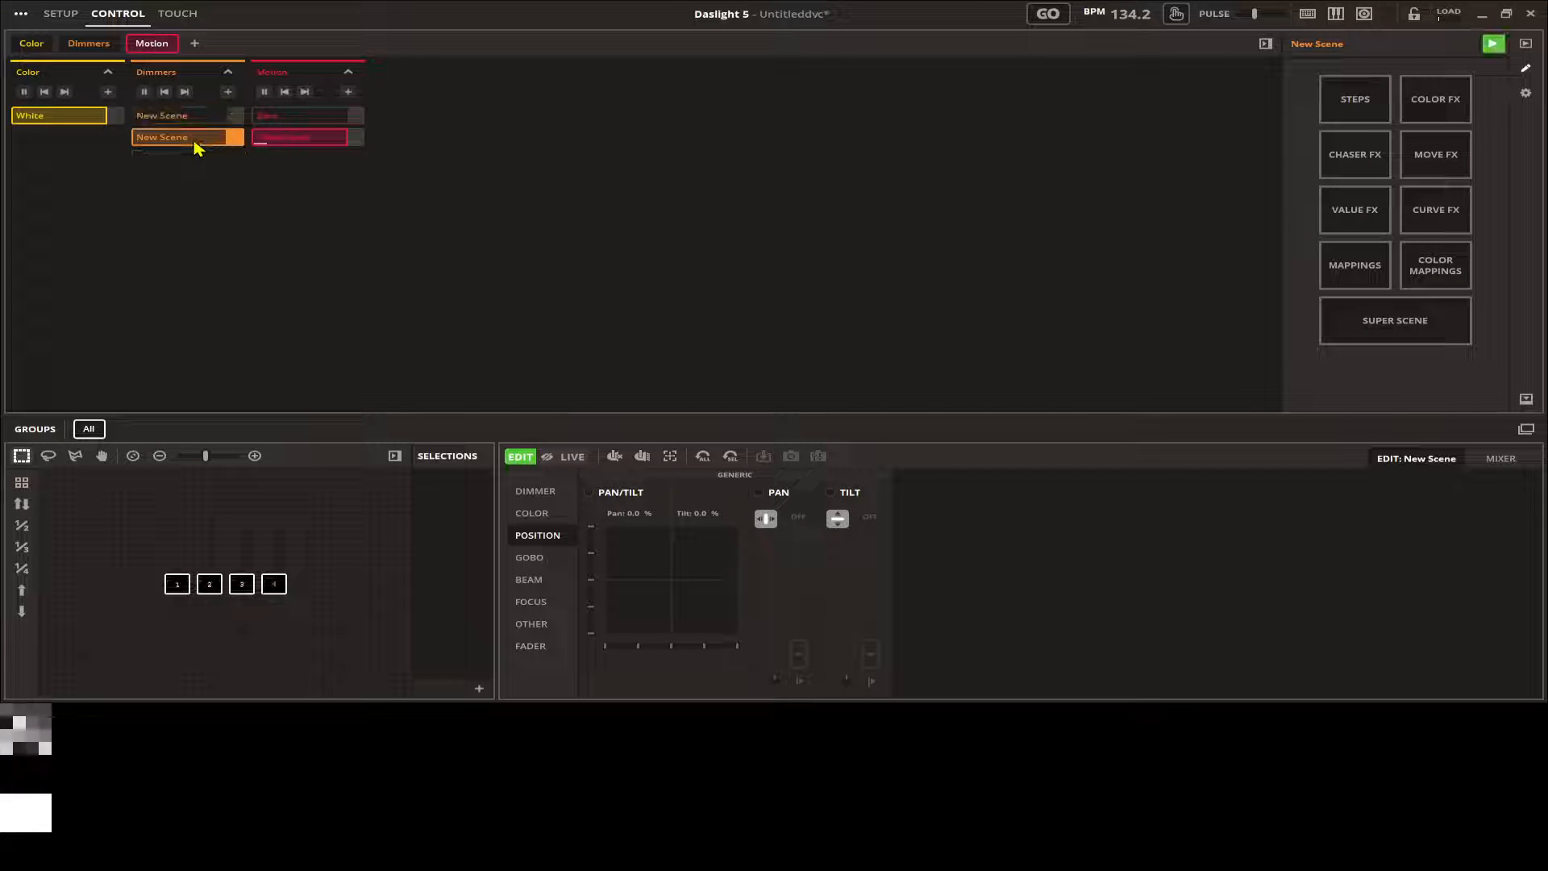
{"action": "right_click", "coordinate": [198, 146]}
{"action": "left_click", "coordinate": [164, 141]}
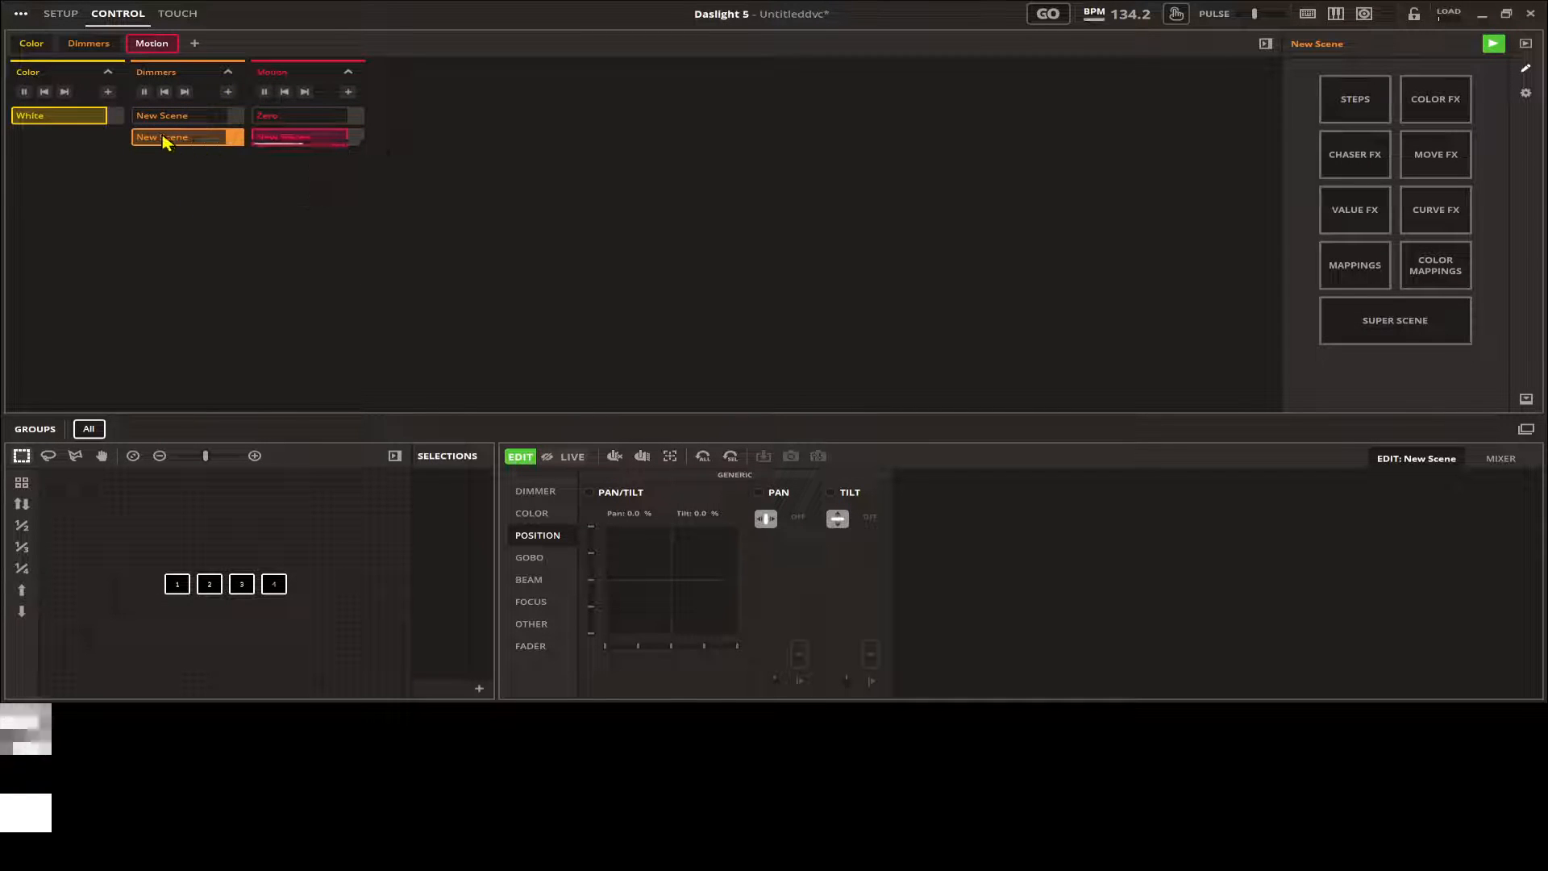
{"action": "left_click", "coordinate": [1347, 278]}
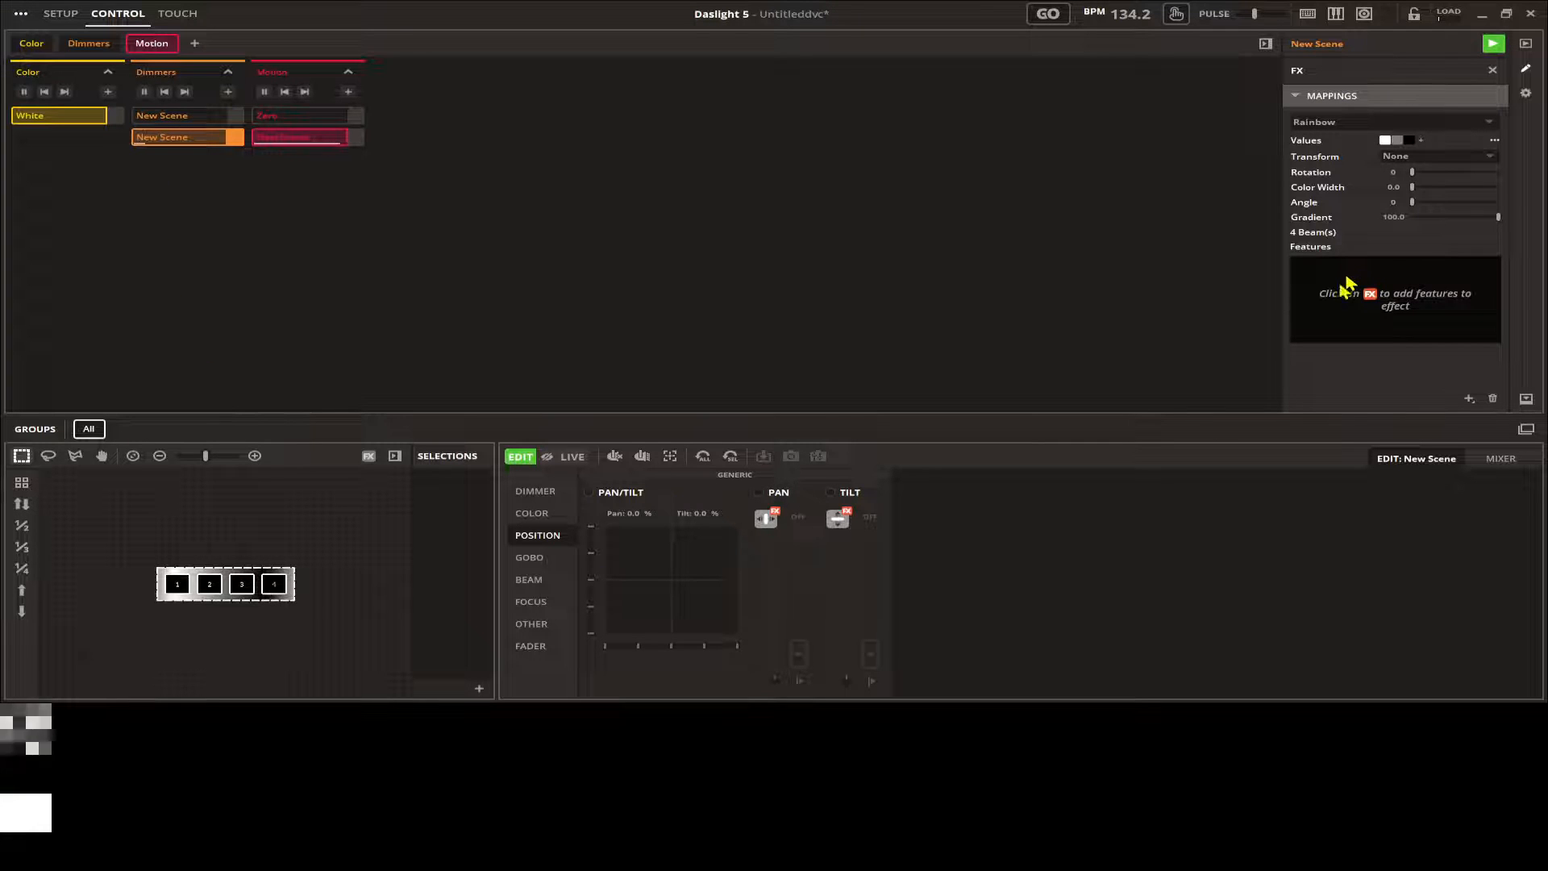
Apply the mapping effect to the four fixtures and add their Dimmer channel as its feature
{"action": "mouse_move", "coordinate": [116, 539]}
{"action": "left_mouse_down"}
{"action": "mouse_move", "coordinate": [317, 613]}
{"action": "mouse_move", "coordinate": [313, 641]}
{"action": "mouse_move", "coordinate": [136, 538]}
{"action": "left_mouse_up"}
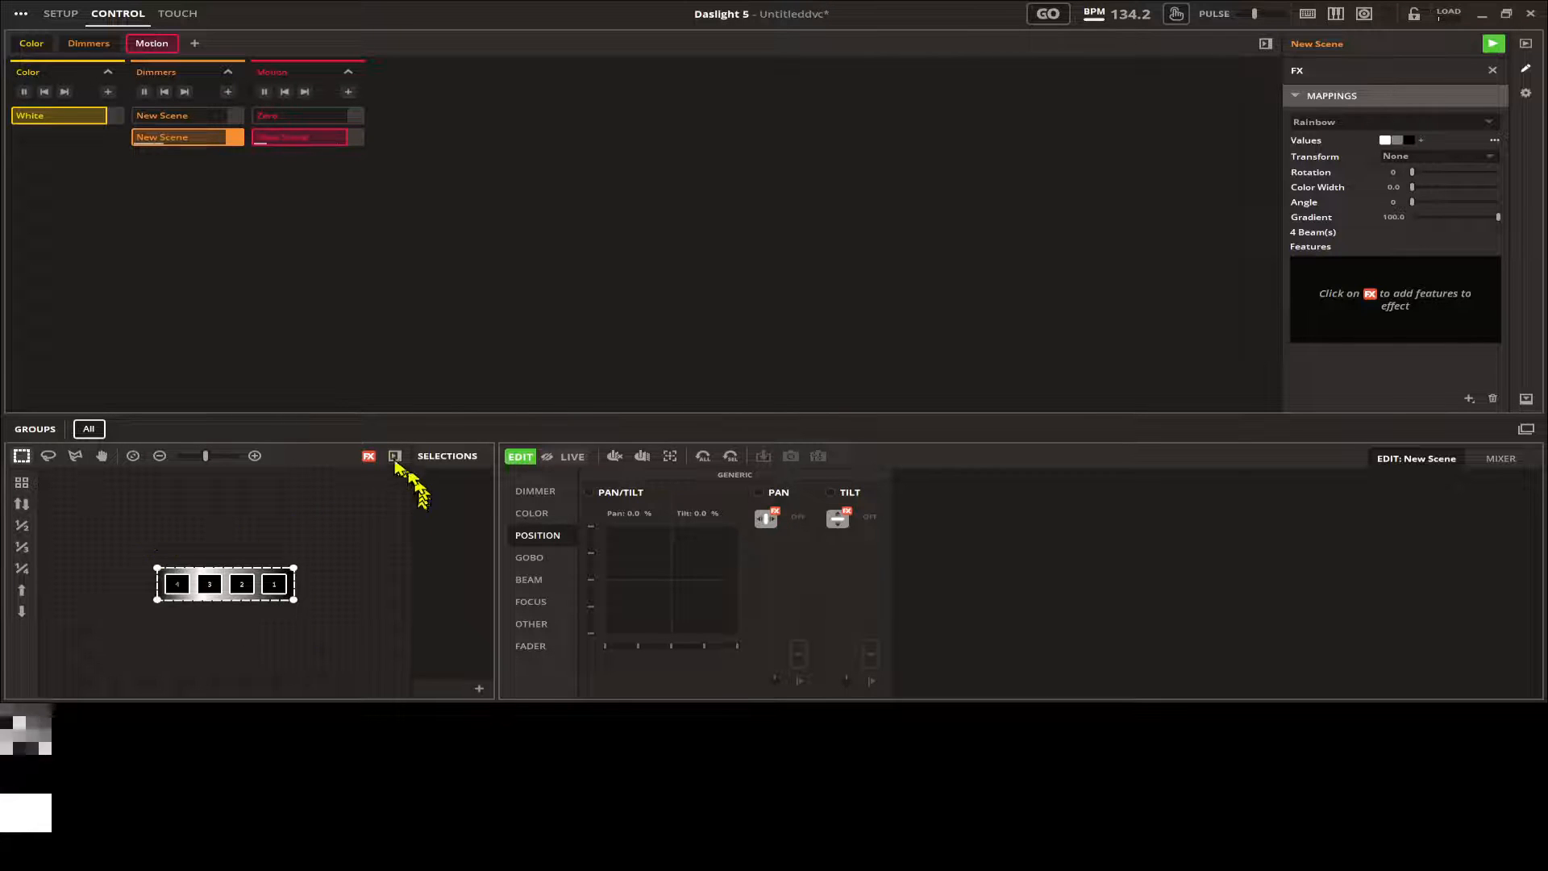
{"action": "left_click", "coordinate": [368, 456]}
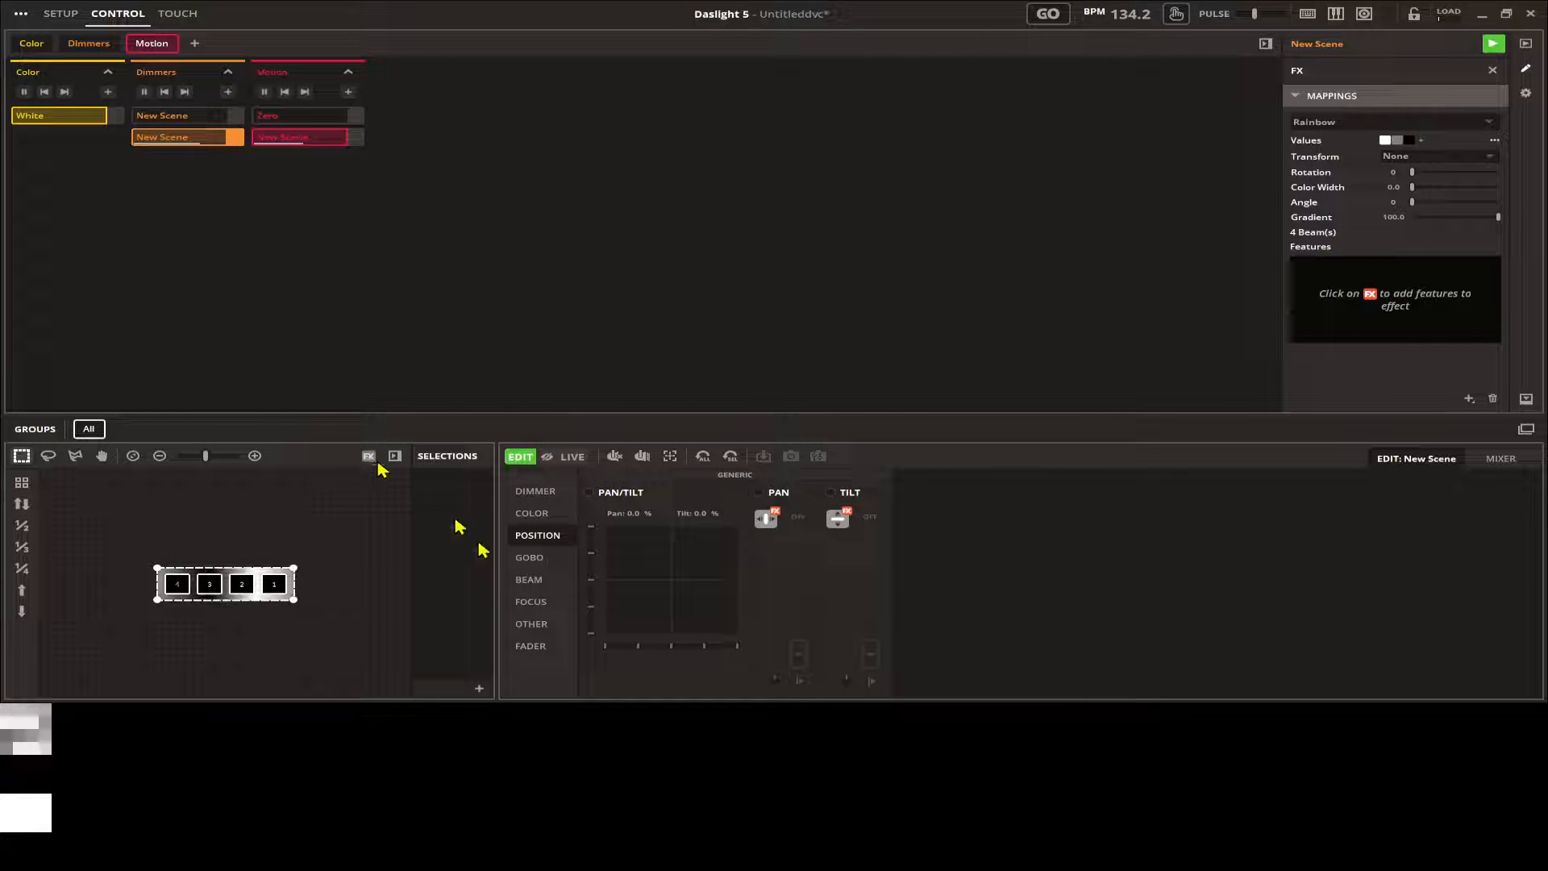
{"action": "left_click", "coordinate": [535, 491]}
{"action": "left_click", "coordinate": [606, 513]}
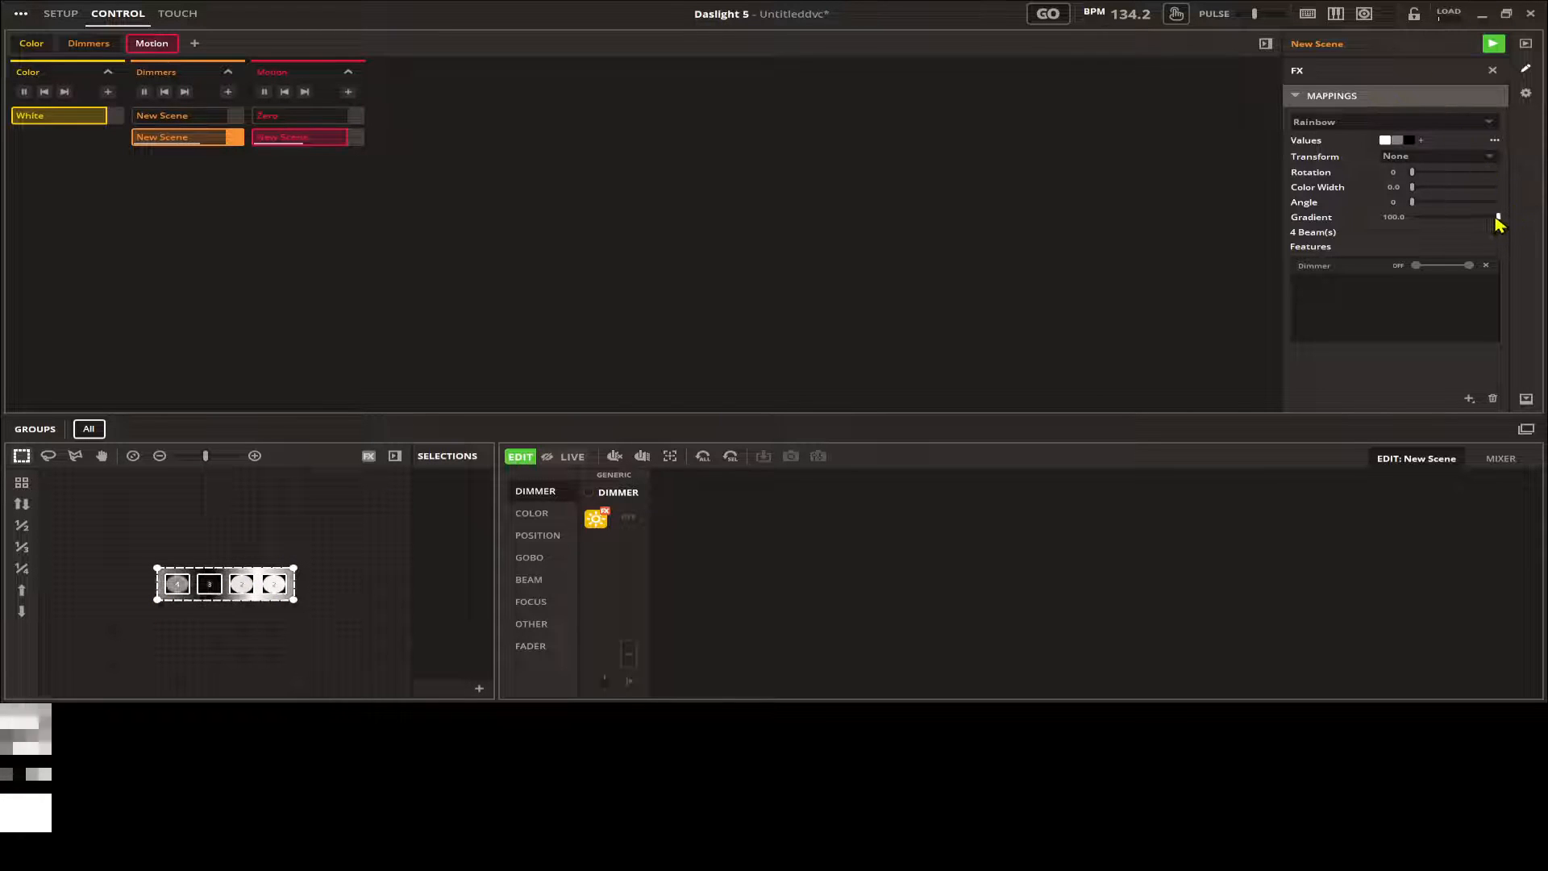
Set the mapping's gradient to 0, its transform to Vertical symmetry and its angle to 27, and deselect the fixtures
{"action": "left_click_drag", "start_coordinate": [1496, 222], "coordinate": [1201, 225]}
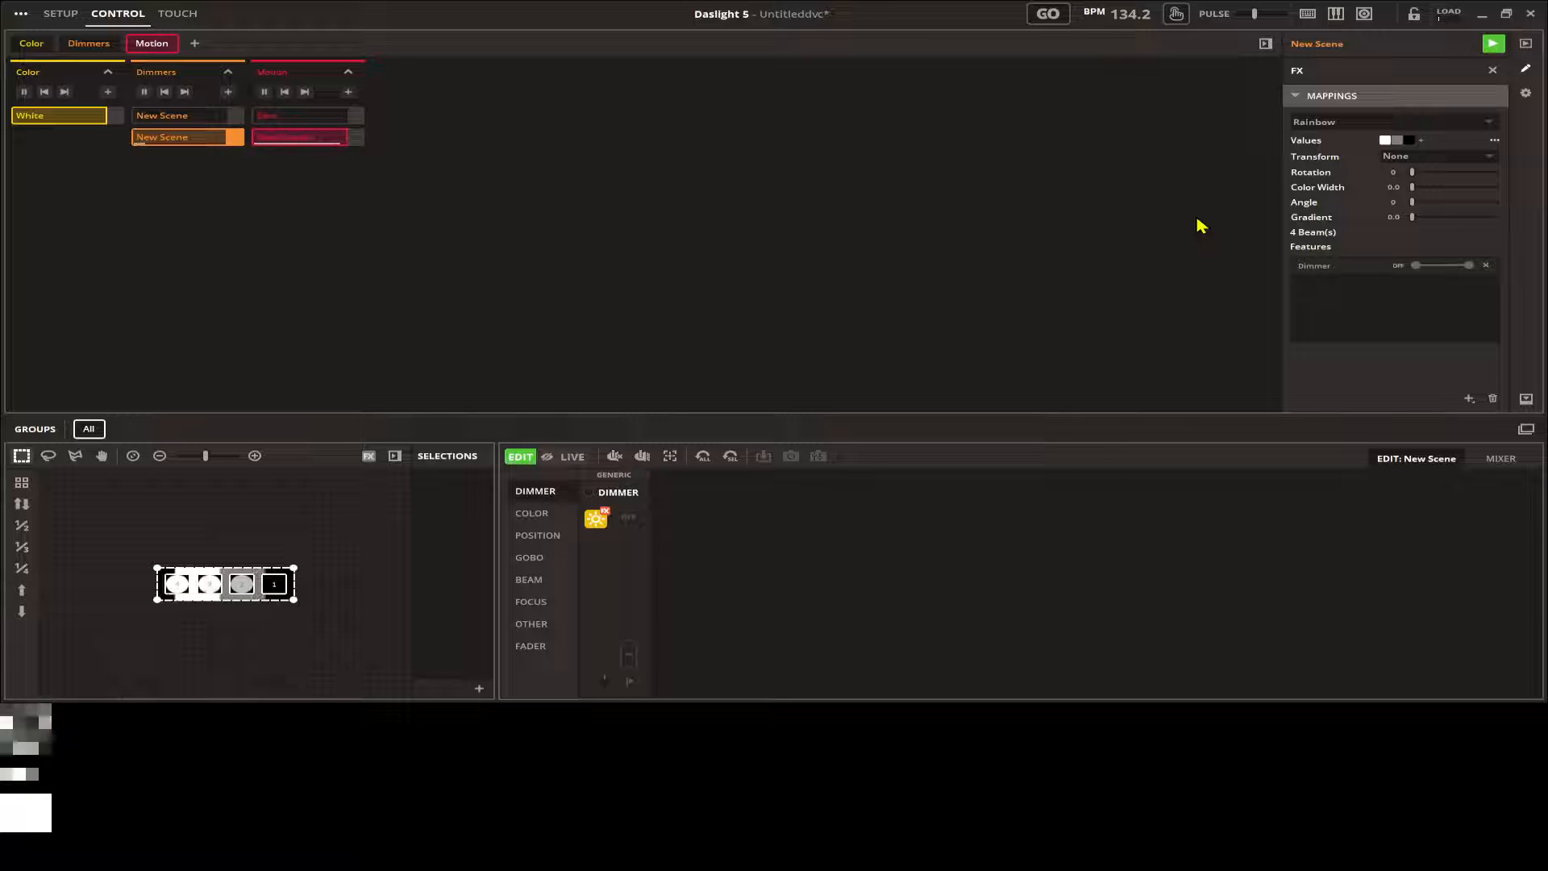
{"action": "left_click", "coordinate": [1428, 159]}
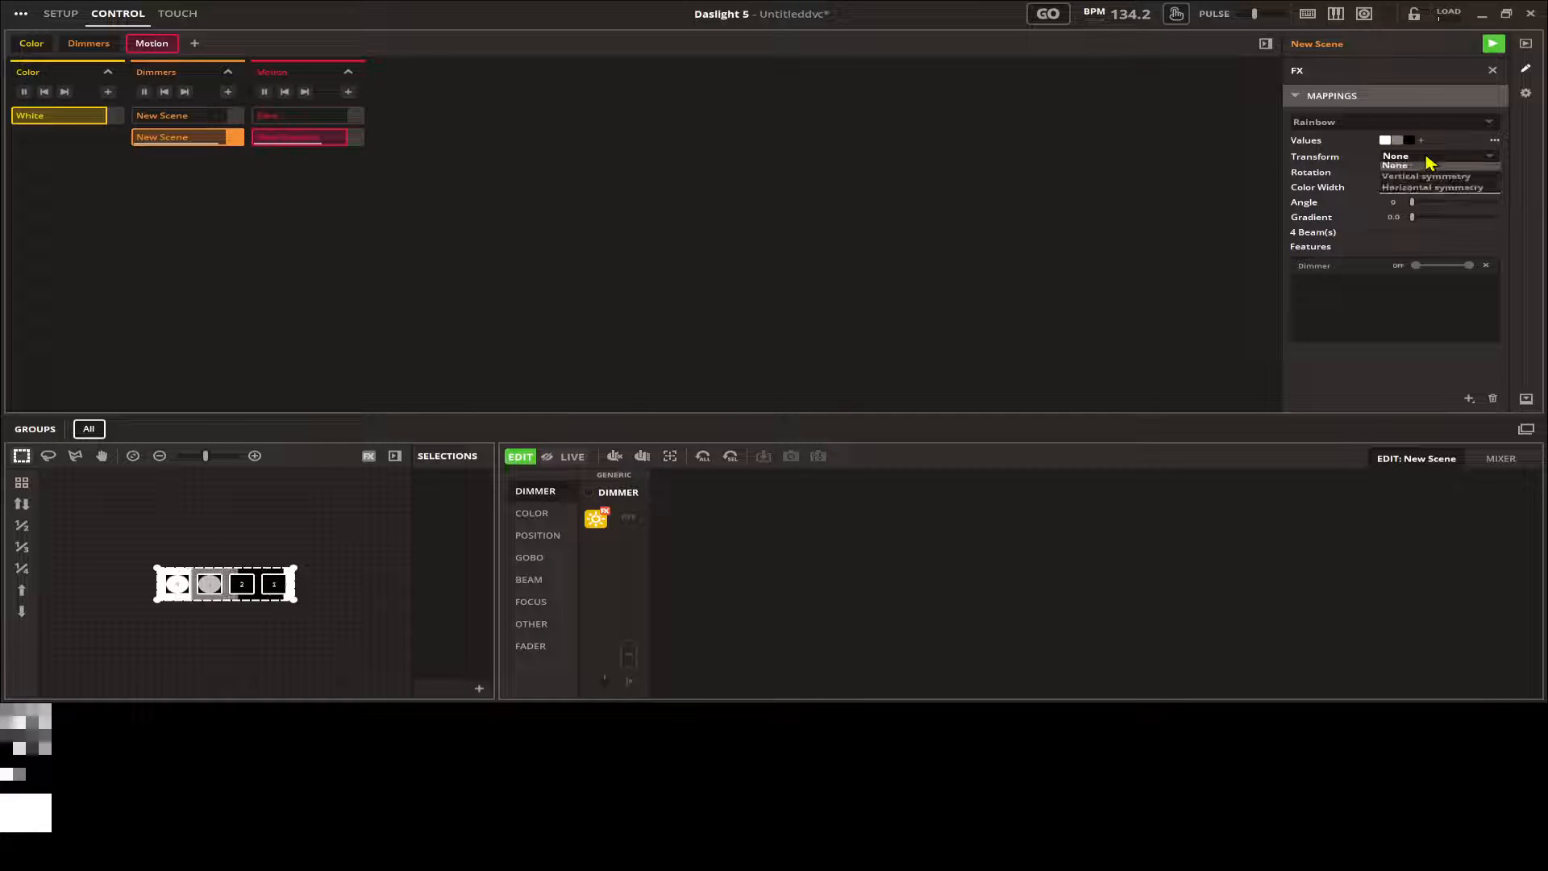
{"action": "left_click", "coordinate": [1436, 183]}
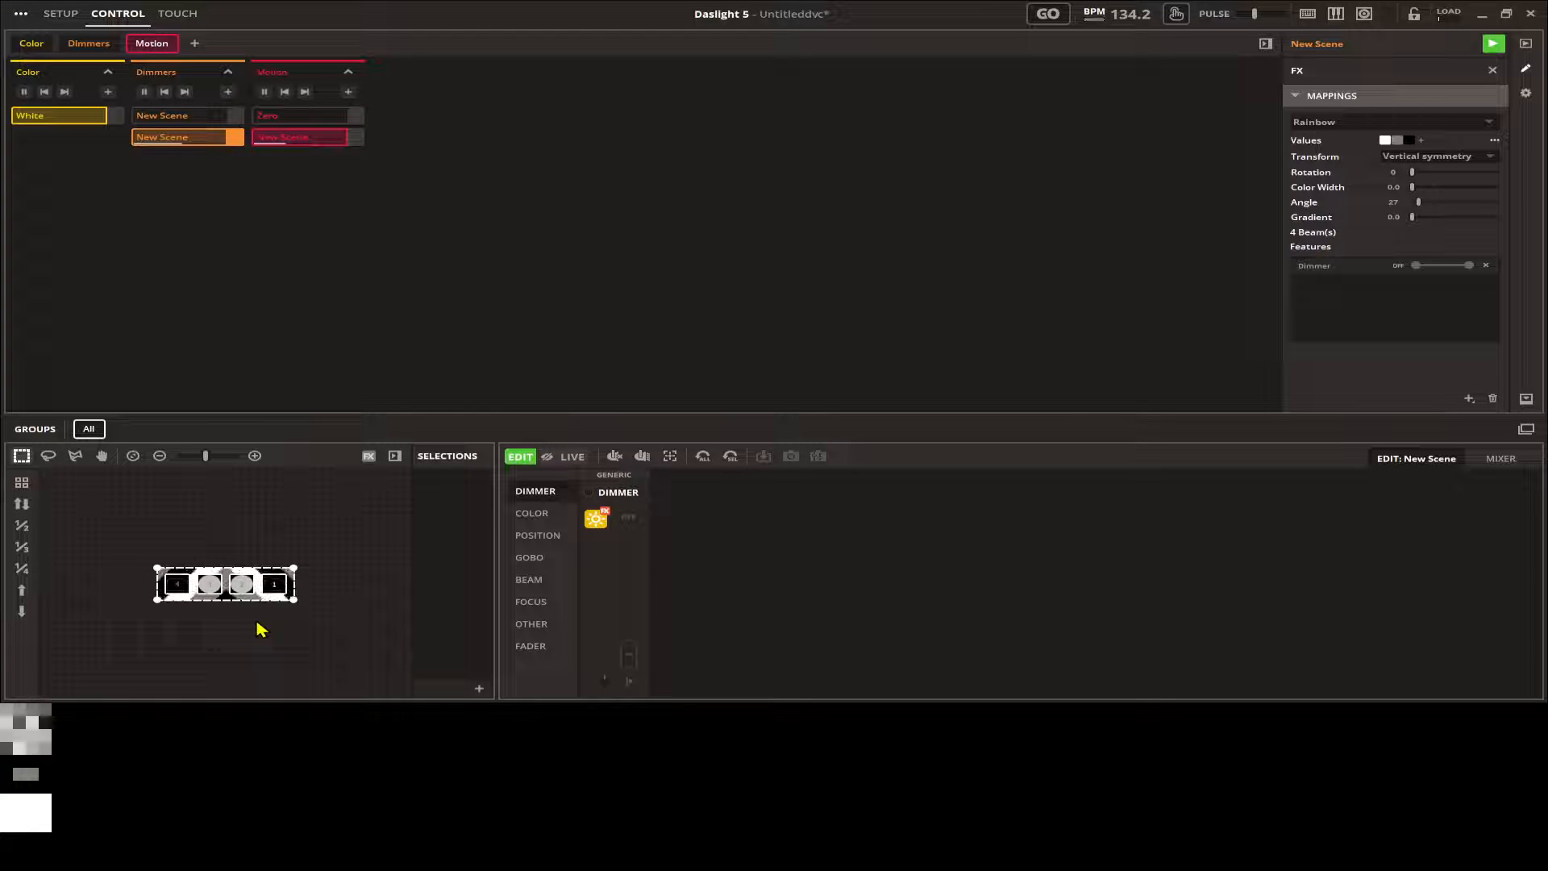
{"action": "left_click", "coordinate": [211, 621]}
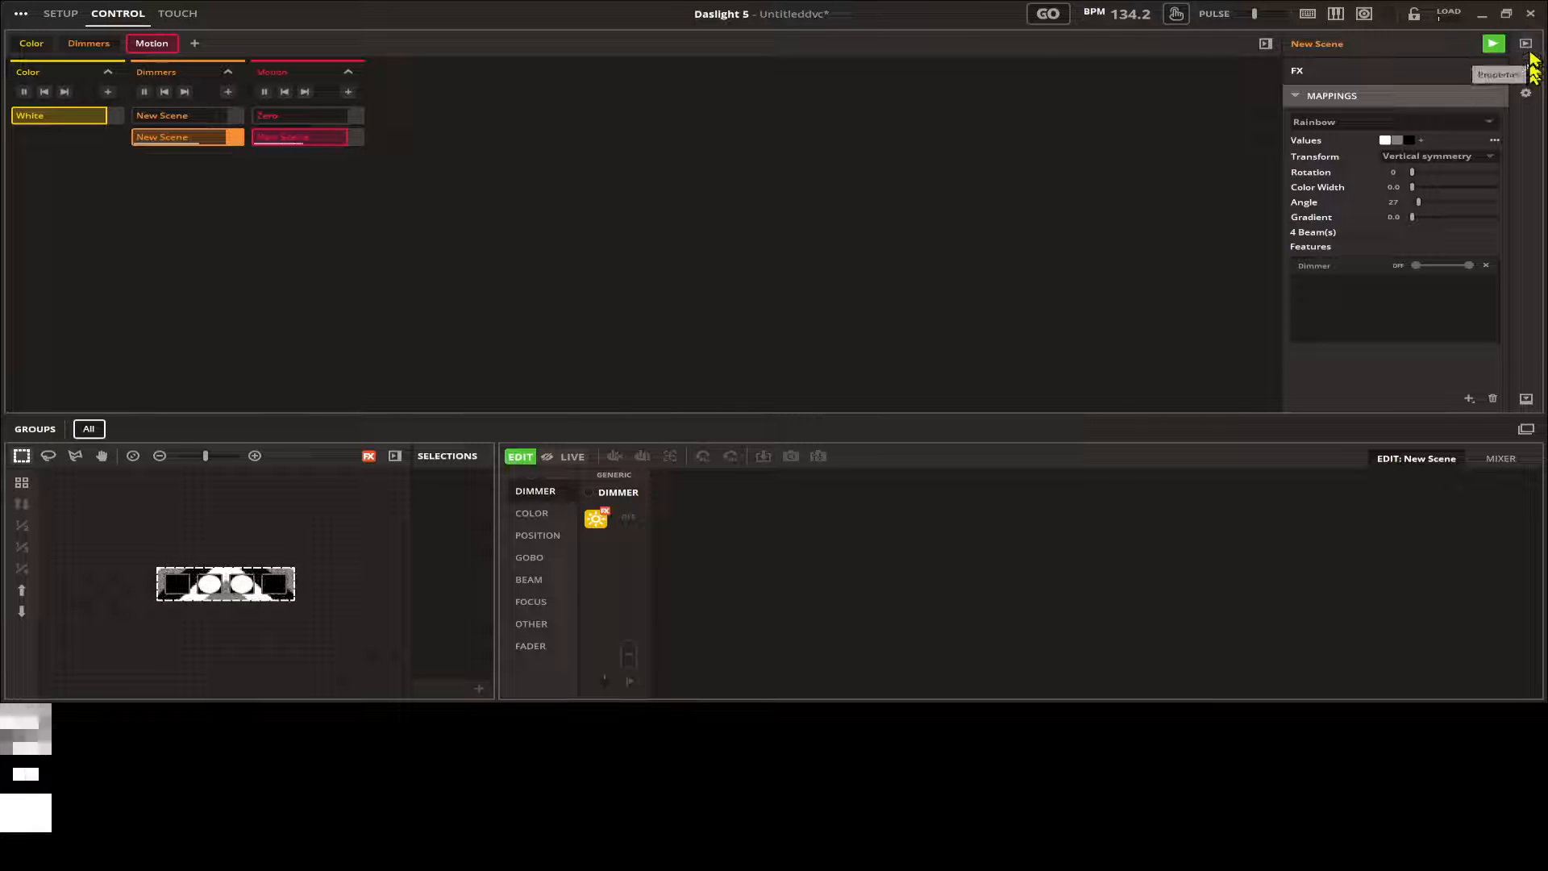
Set the mapping scene's driving mode to BPM with a beat division of 4
{"action": "left_click", "coordinate": [1528, 47]}
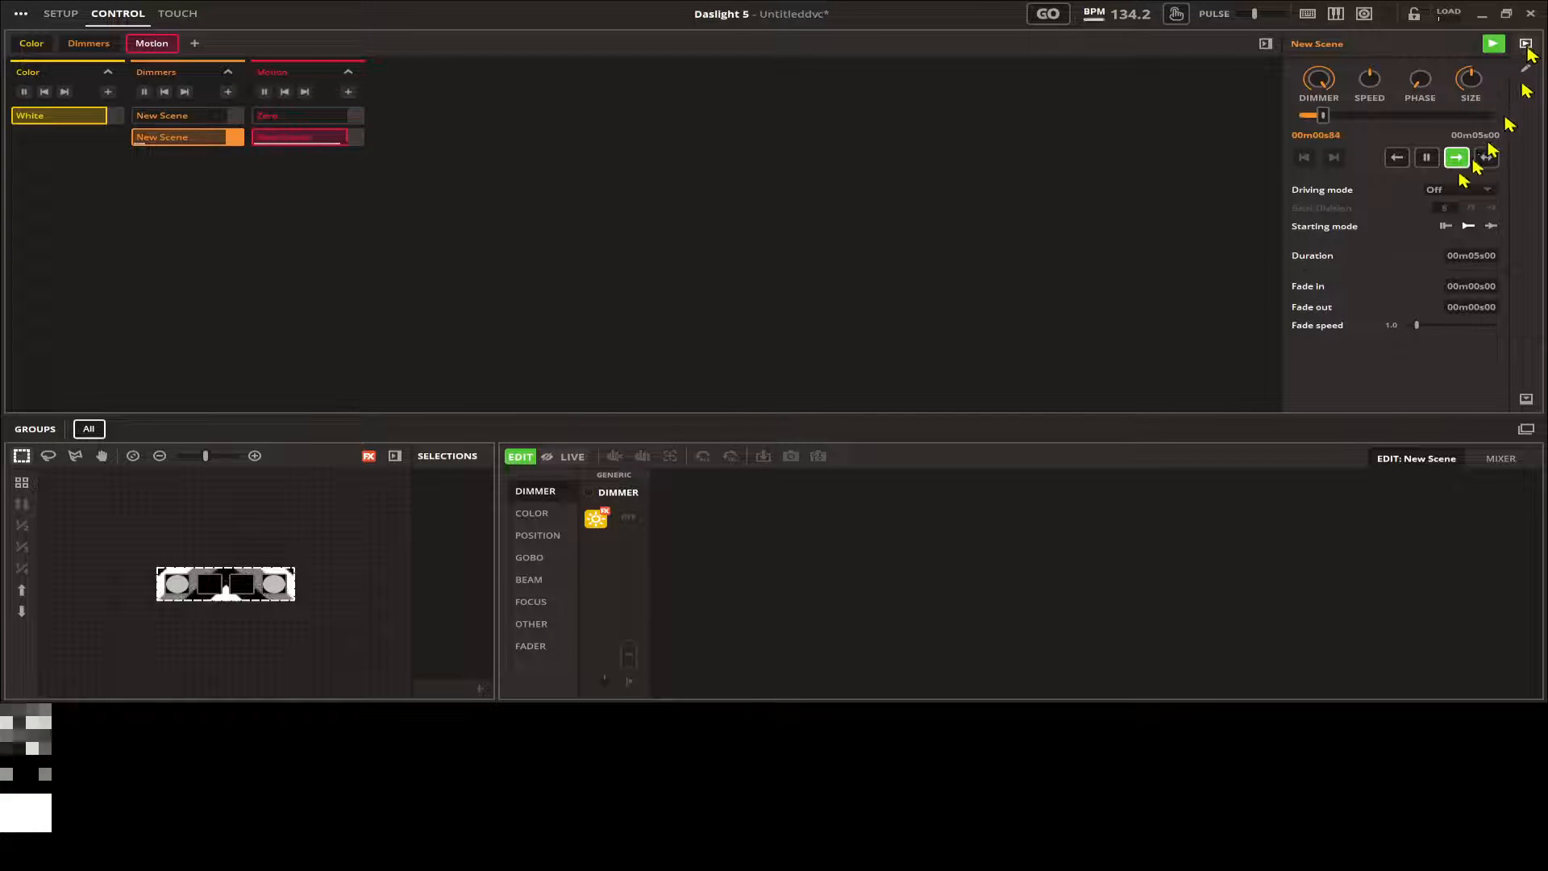
{"action": "left_click", "coordinate": [1439, 191]}
{"action": "left_click", "coordinate": [1453, 222]}
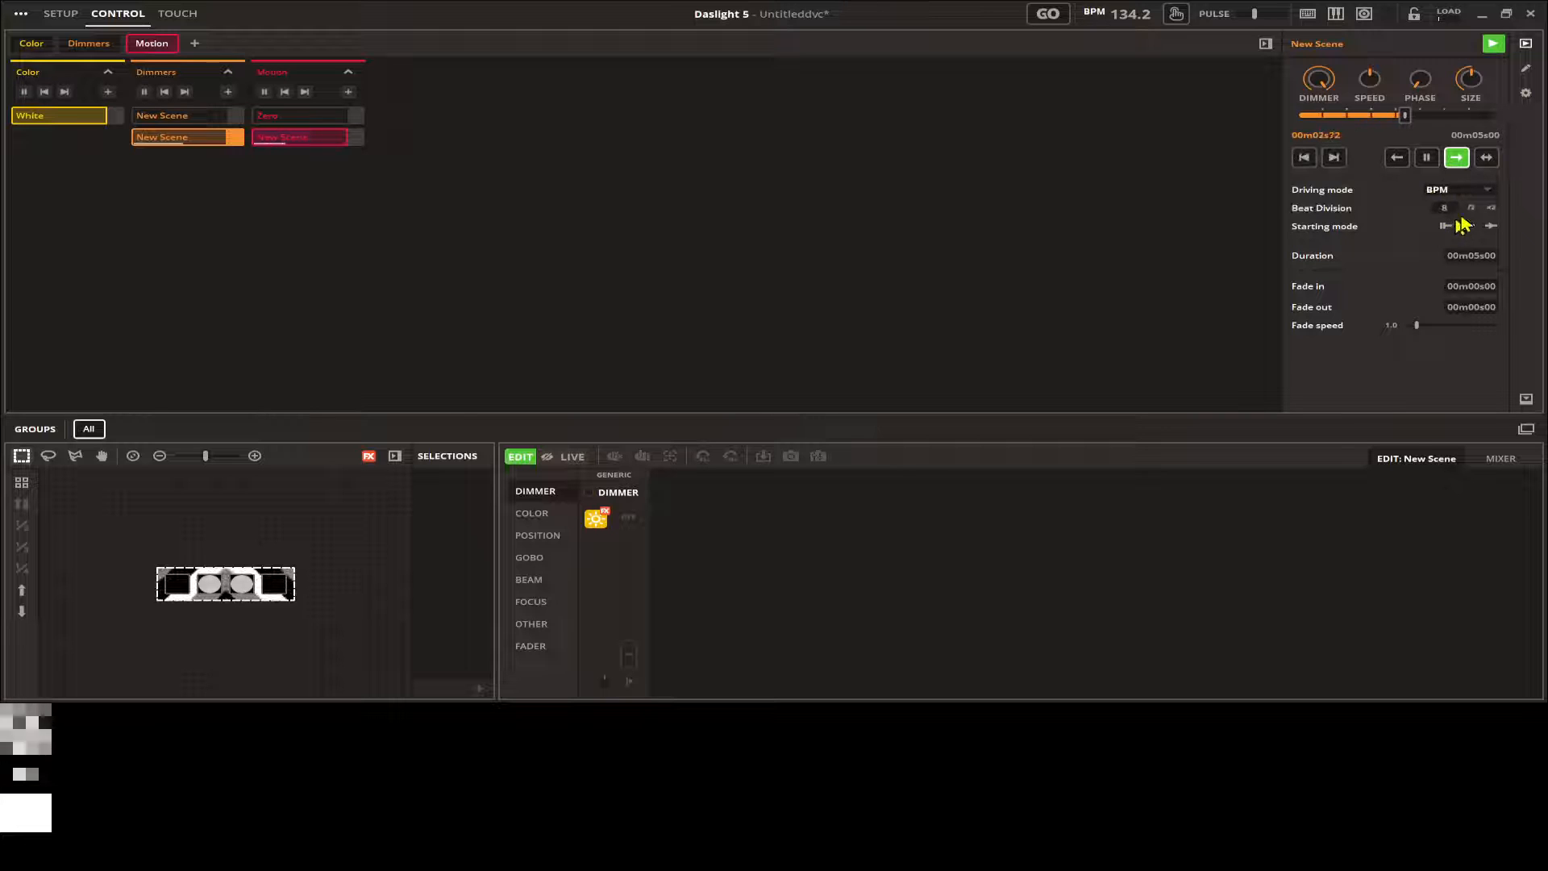
{"action": "left_click_drag", "start_coordinate": [1449, 210], "coordinate": [1449, 223]}
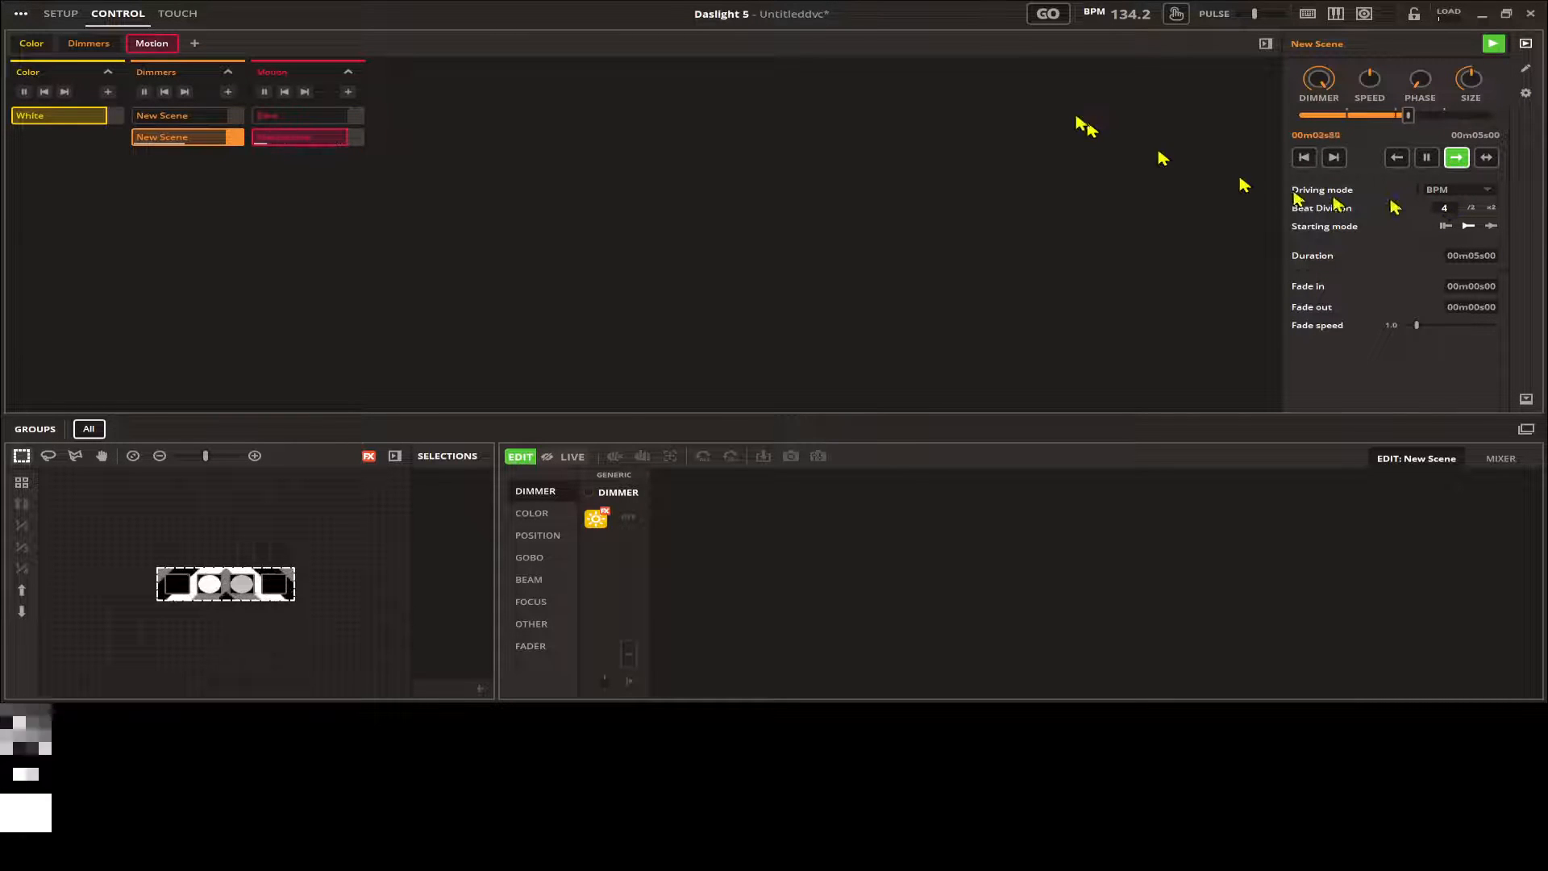
Tap in a new master tempo and reduce the mapping scene's beat division to 2
{"action": "left_click", "coordinate": [1177, 15]}
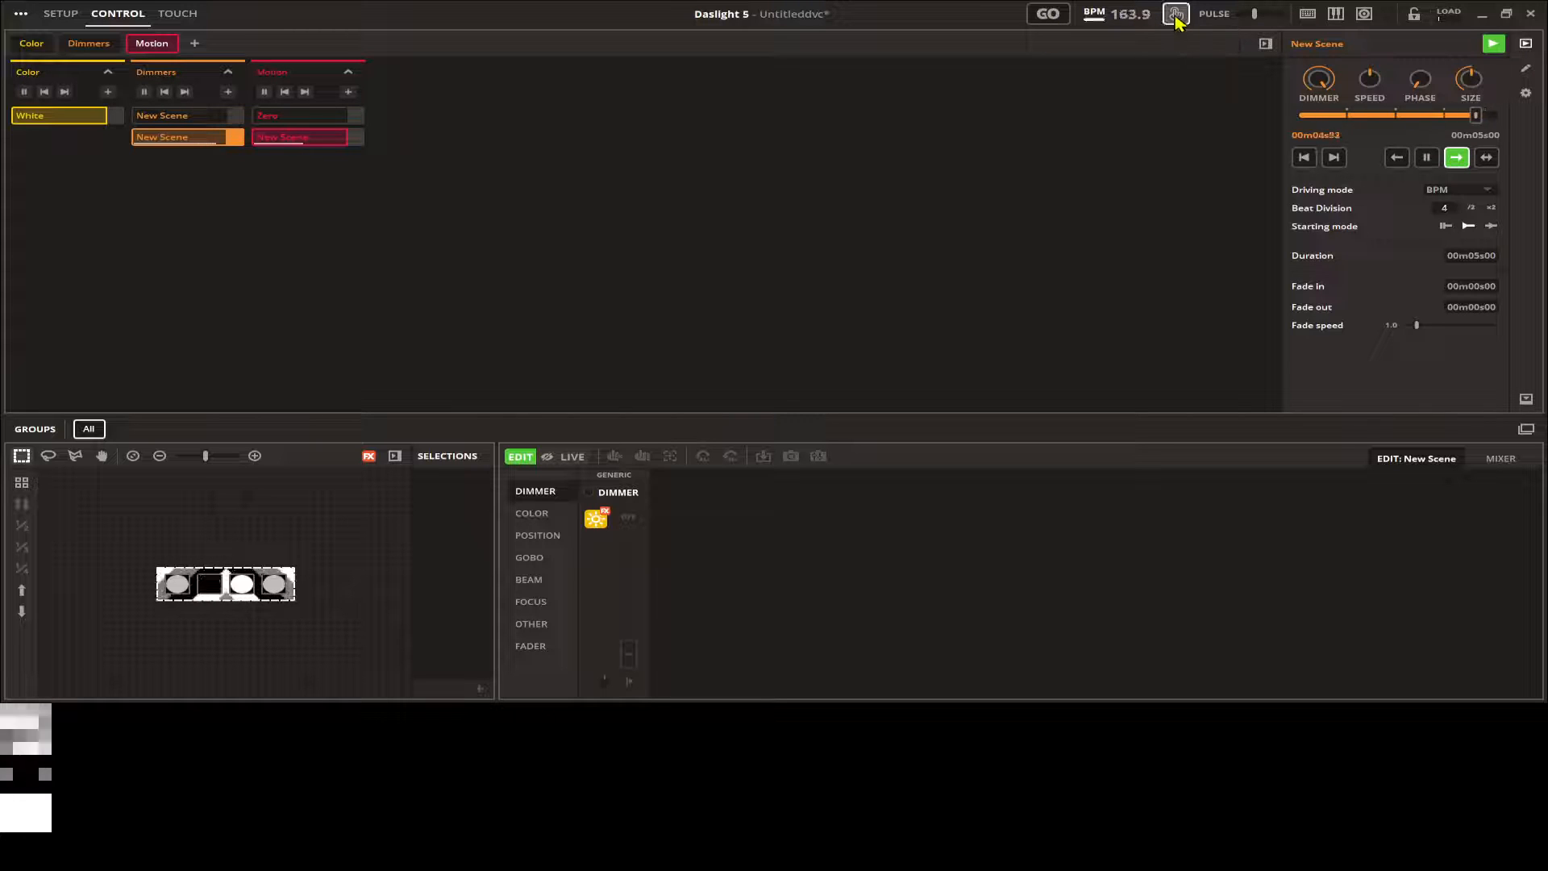
{"action": "left_click", "coordinate": [1176, 14]}
{"action": "left_click", "coordinate": [1177, 14]}
{"action": "left_click", "coordinate": [1176, 14]}
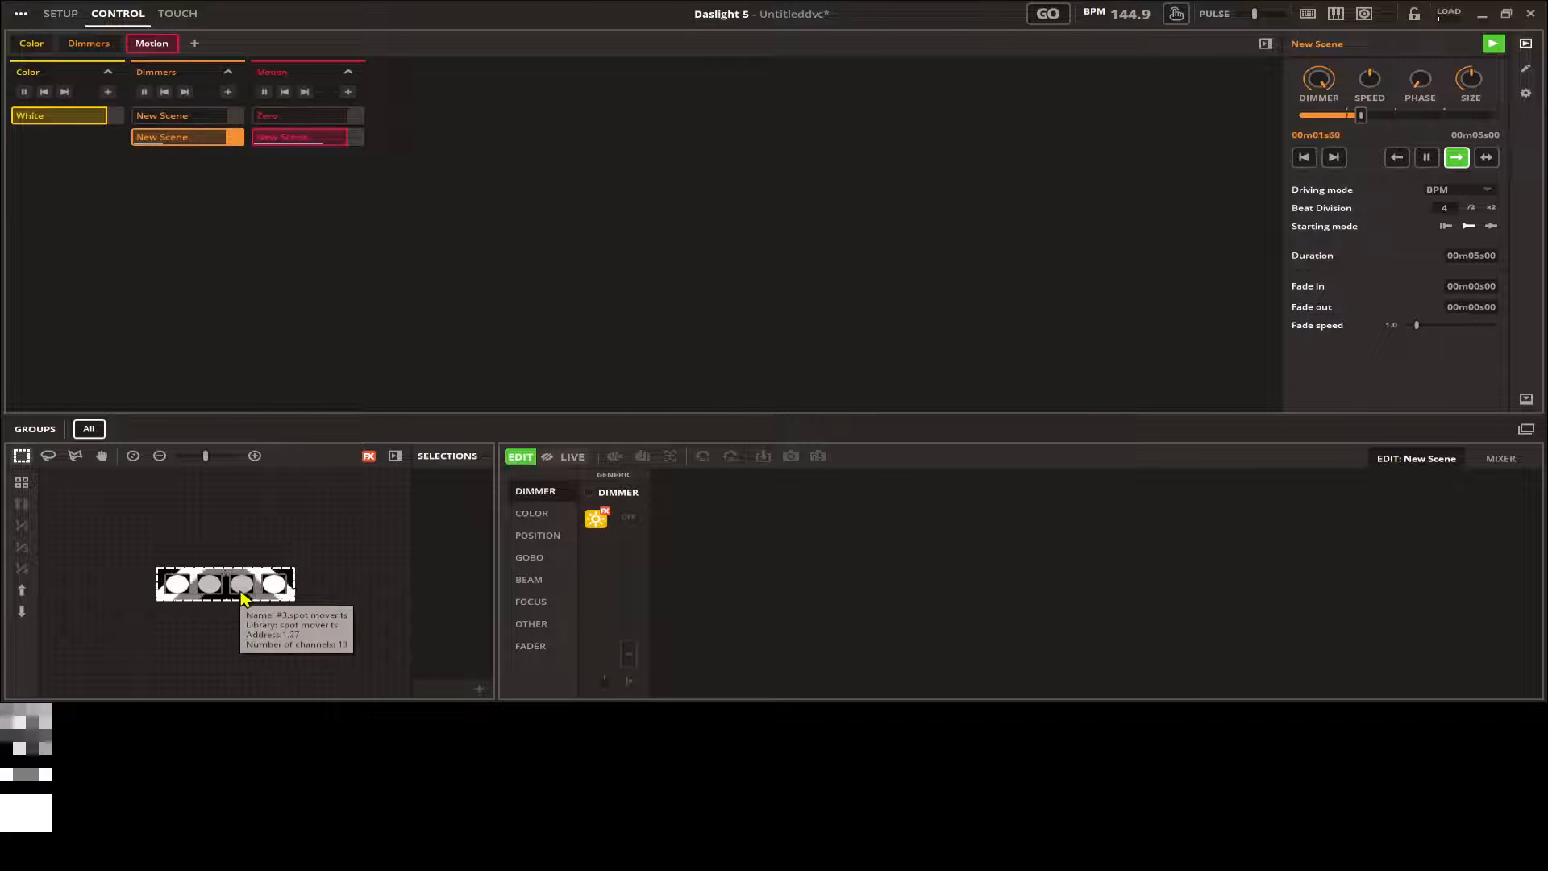
{"action": "left_click", "coordinate": [1469, 209]}
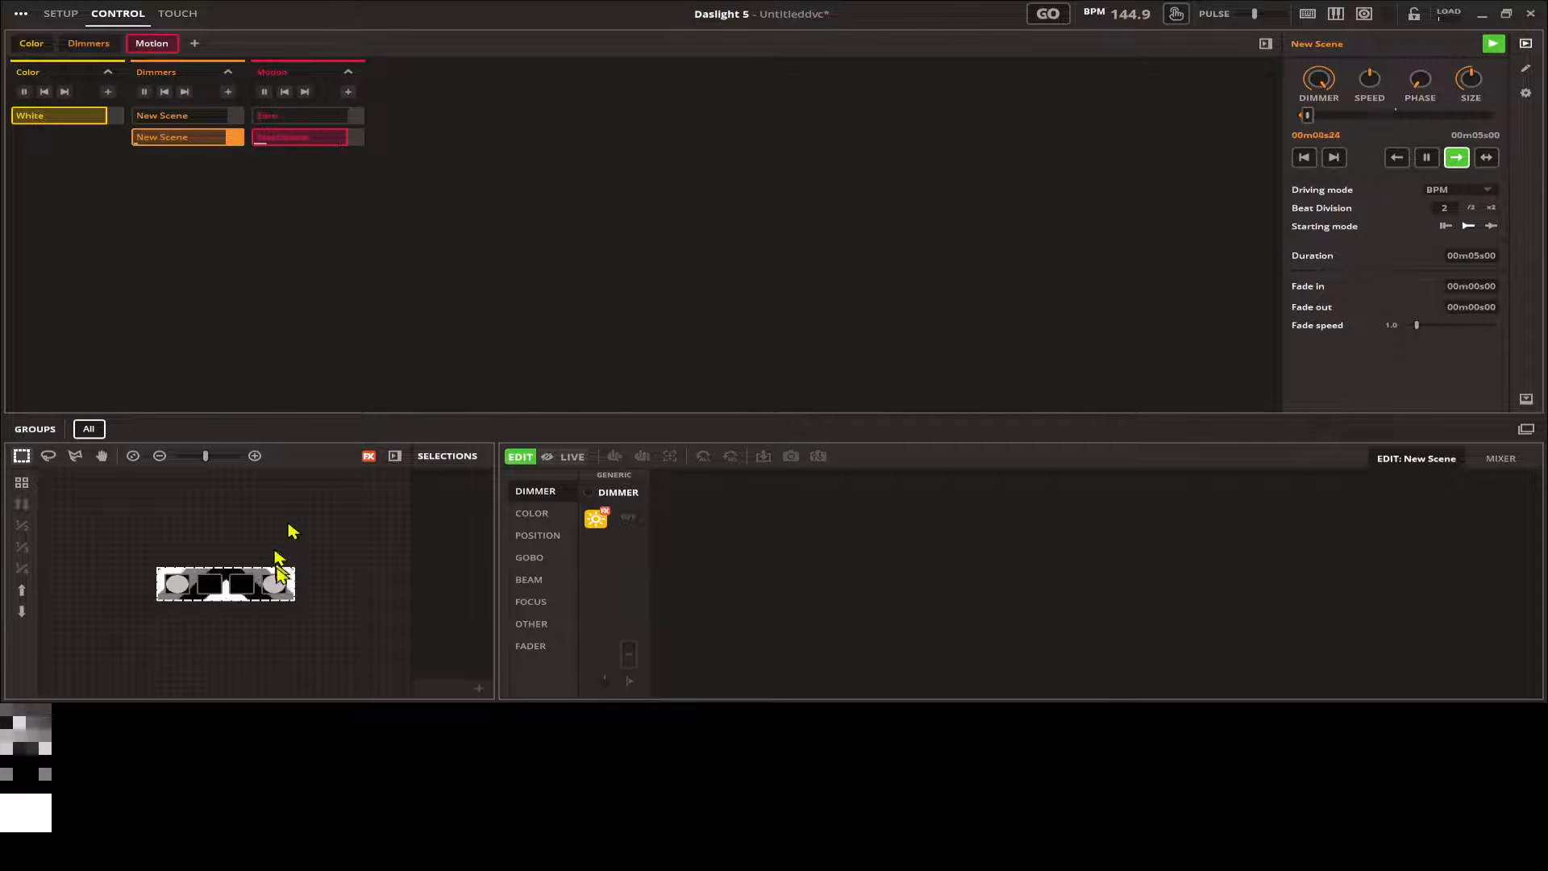
Collapse the Mappings effect's settings, and add and play a third scene in the Dimmers bank
{"action": "left_click", "coordinate": [1524, 68]}
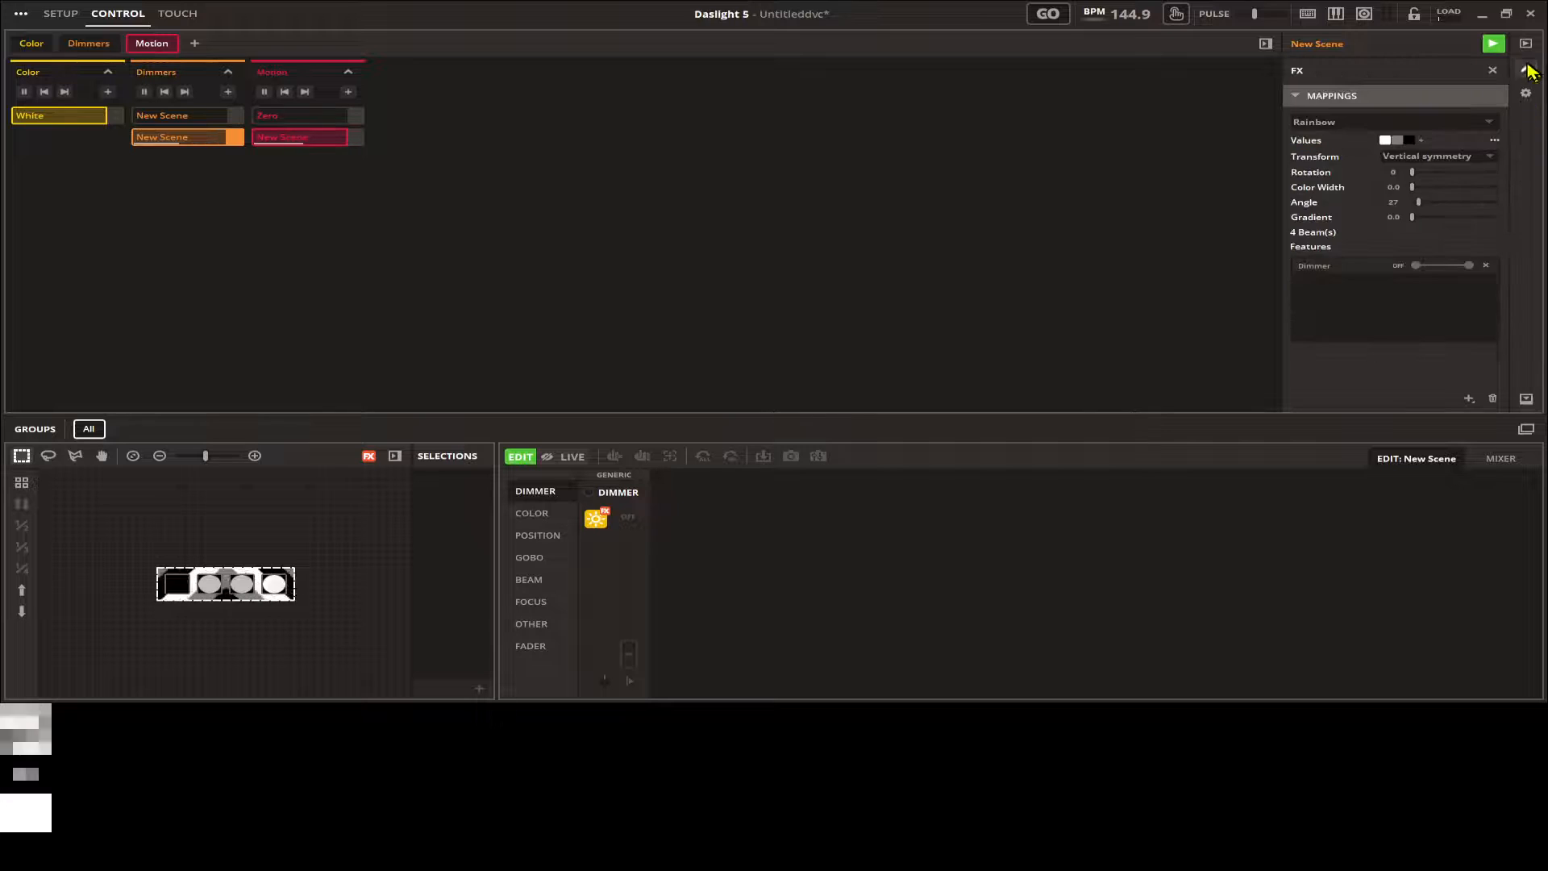
{"action": "left_click", "coordinate": [1297, 96]}
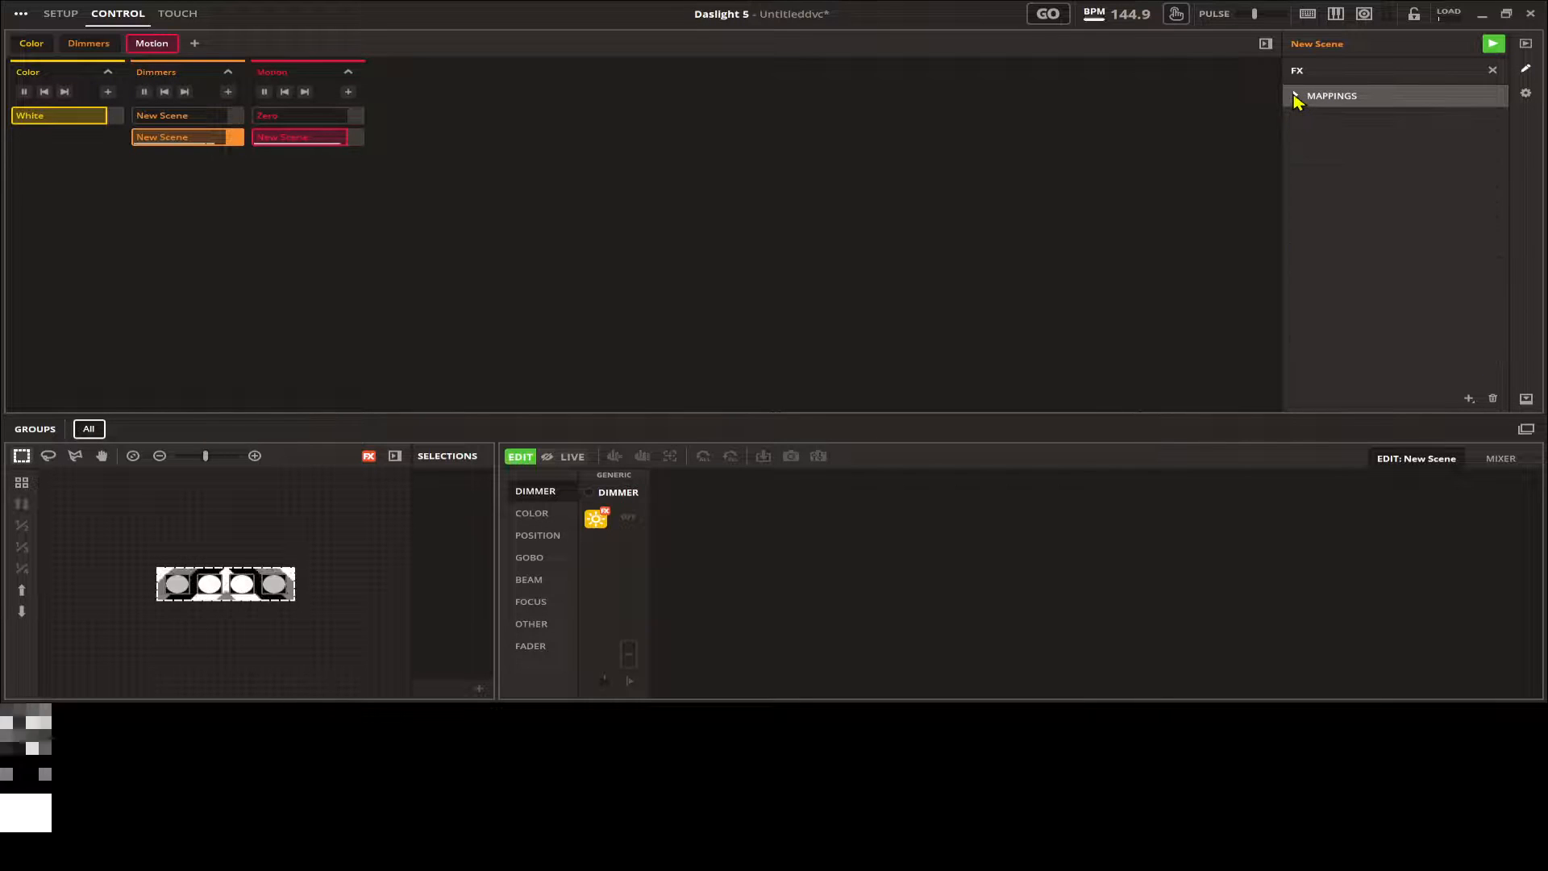
{"action": "left_click", "coordinate": [228, 91]}
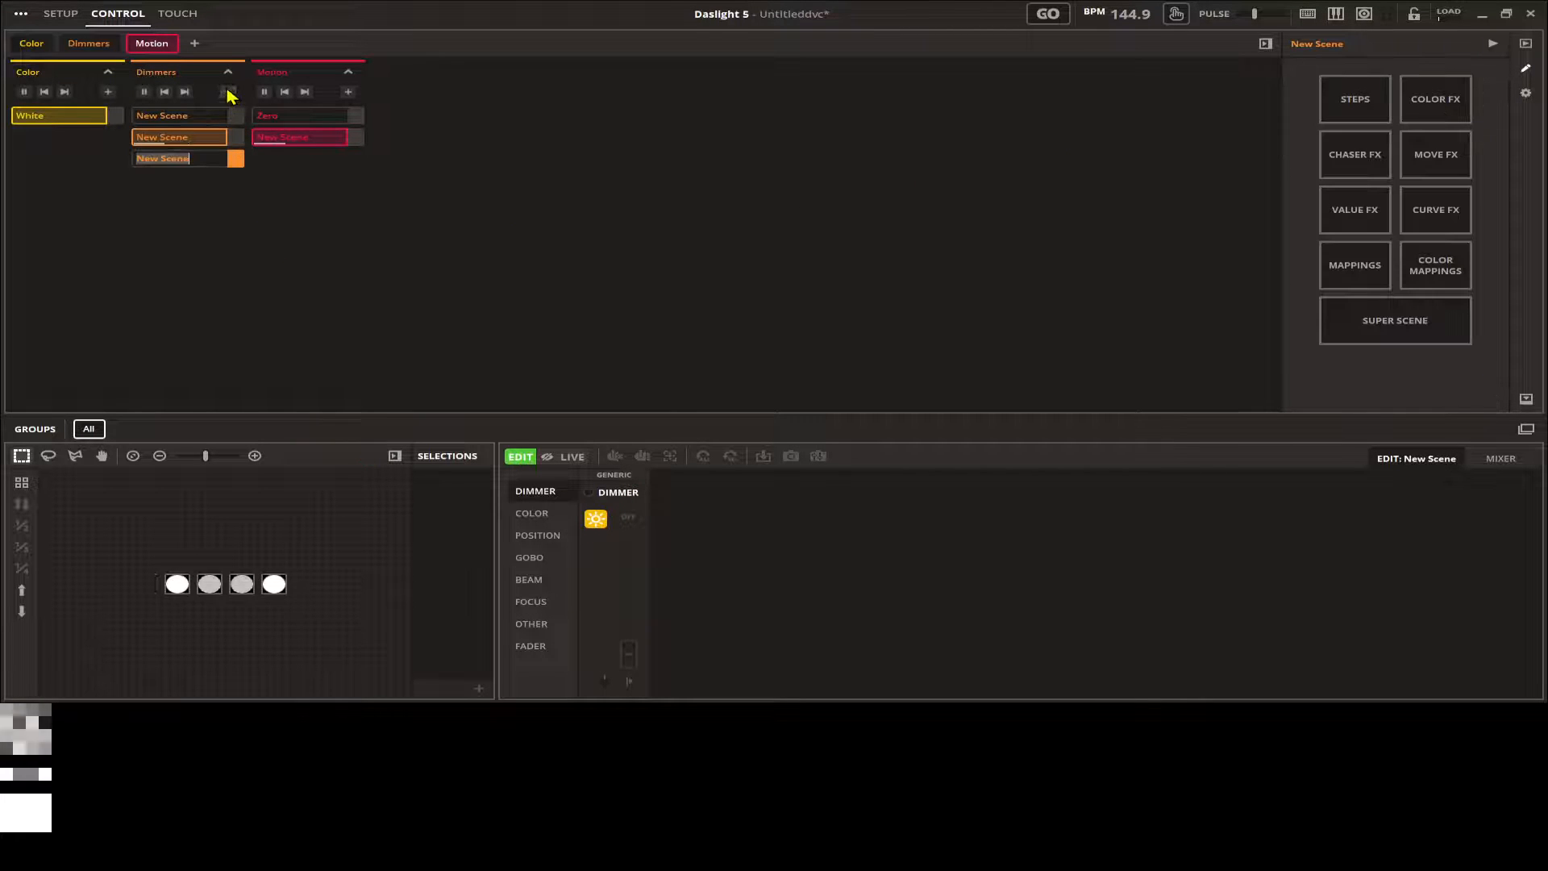
{"action": "left_click", "coordinate": [208, 164]}
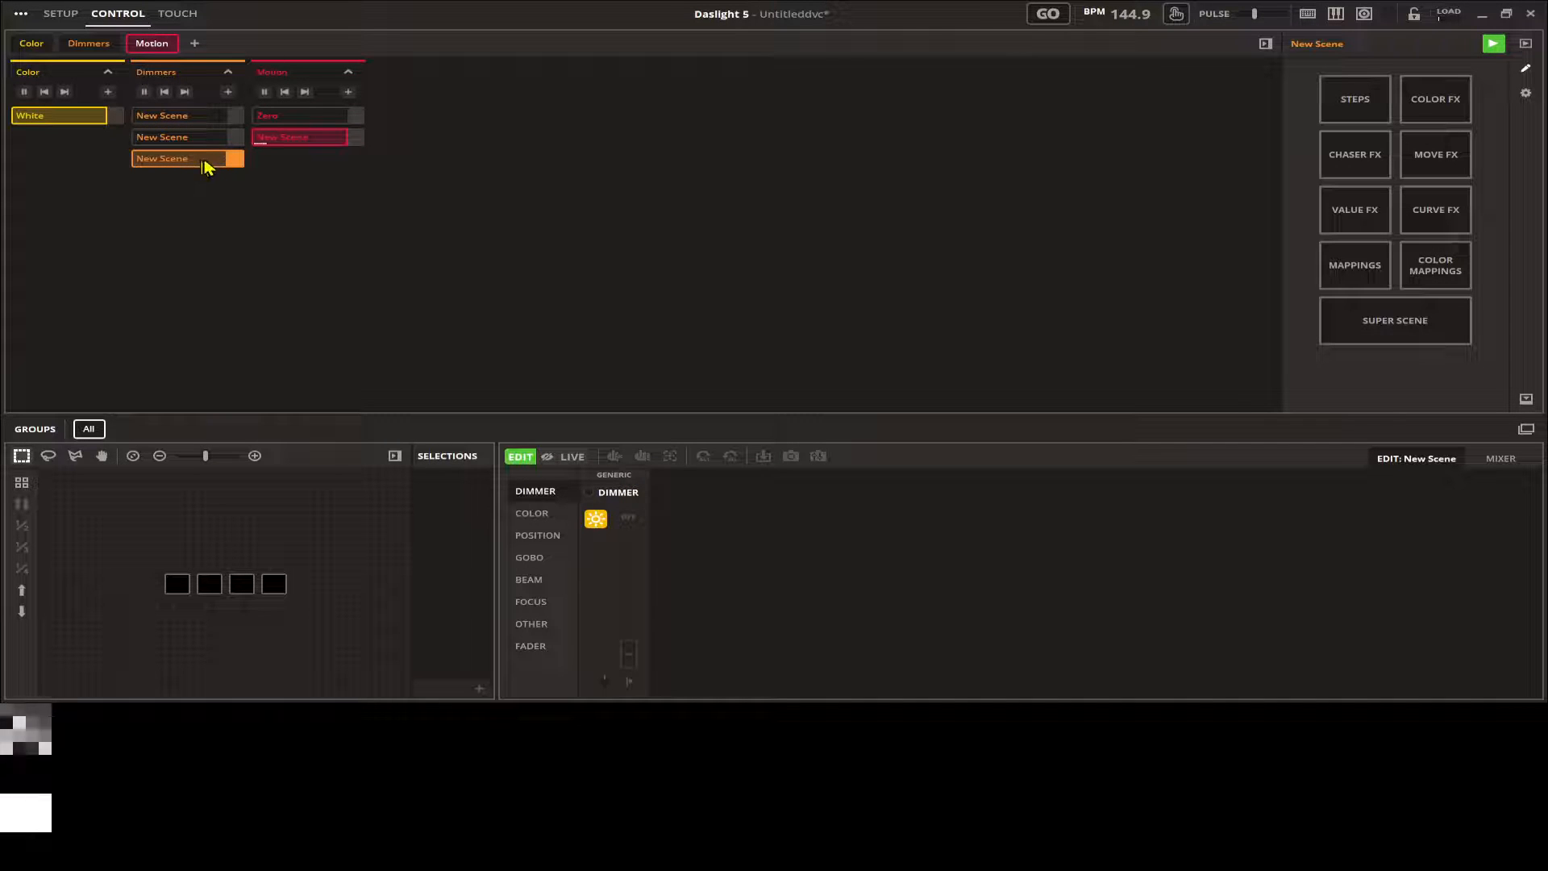
Rename the three scenes of the Dimmers bank On, Map and Step in order
{"action": "left_click", "coordinate": [185, 117]}
{"action": "right_click", "coordinate": [194, 118]}
{"action": "left_click", "coordinate": [240, 141]}
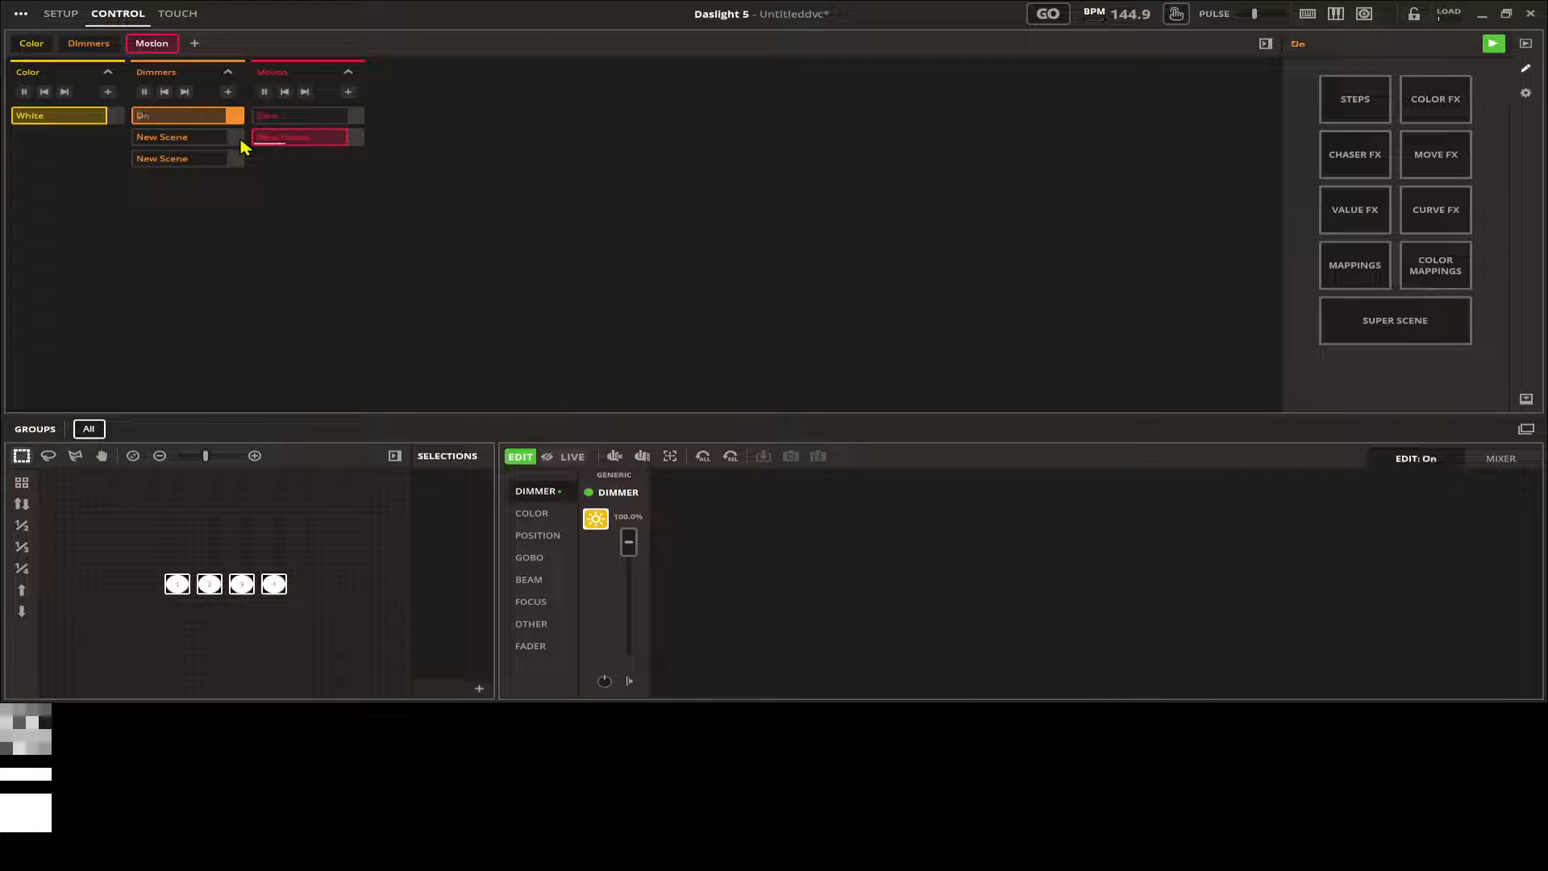
{"action": "left_click", "coordinate": [149, 139]}
{"action": "right_click", "coordinate": [150, 139]}
{"action": "left_click", "coordinate": [179, 156]}
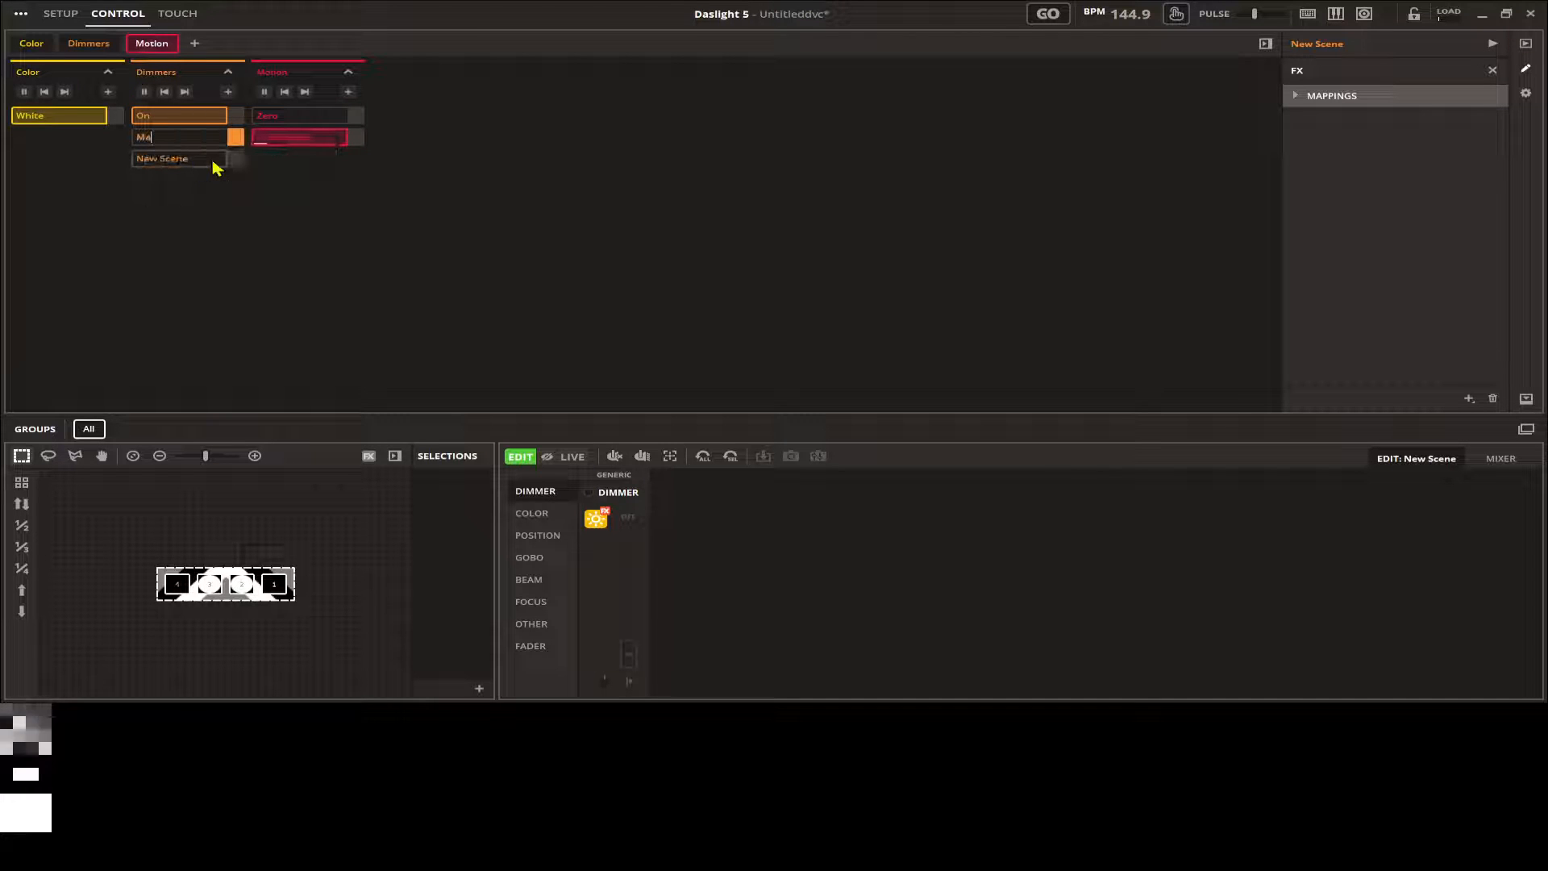
{"action": "left_click", "coordinate": [215, 161]}
{"action": "right_click", "coordinate": [215, 161]}
{"action": "left_click", "coordinate": [306, 194]}
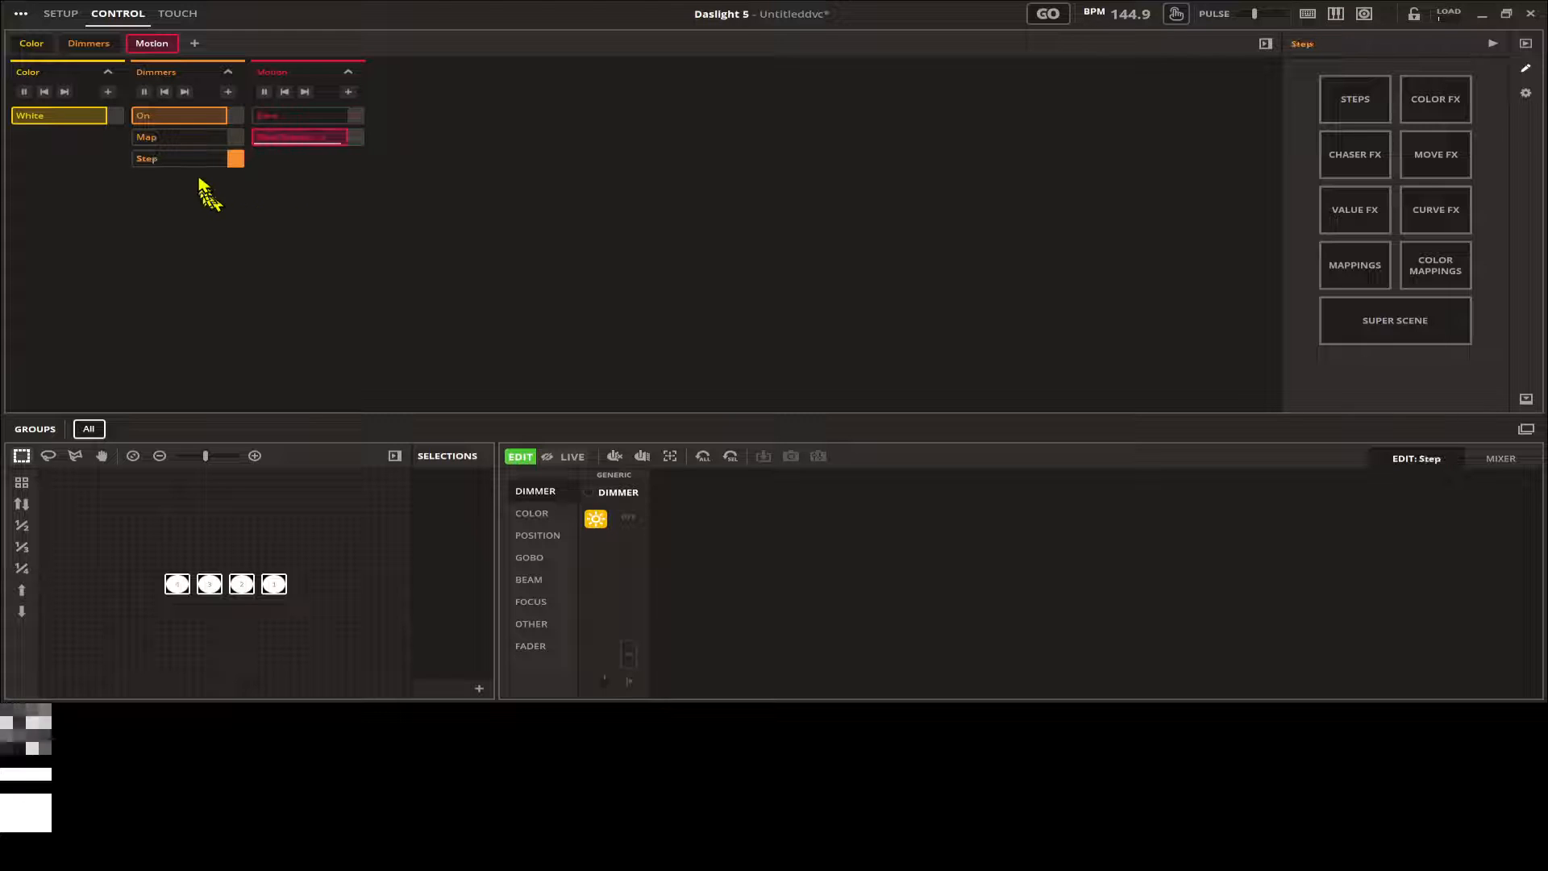
Turn the Step scene into a Steps sequence and select all four fixtures
{"action": "left_click", "coordinate": [198, 161]}
{"action": "left_click", "coordinate": [1353, 109]}
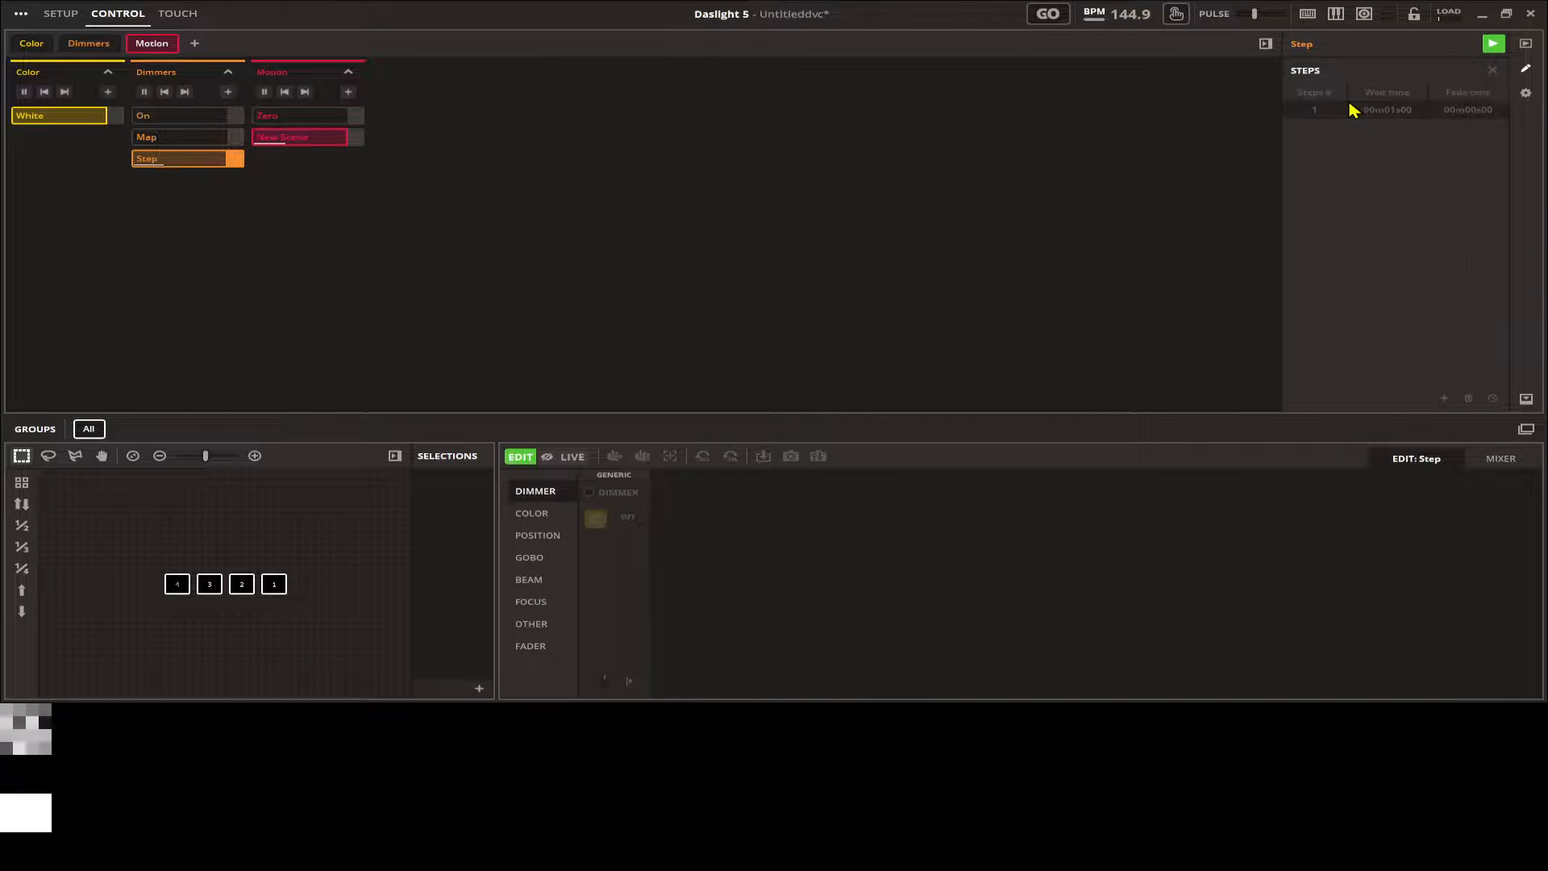
{"action": "left_click_drag", "start_coordinate": [110, 542], "coordinate": [320, 657]}
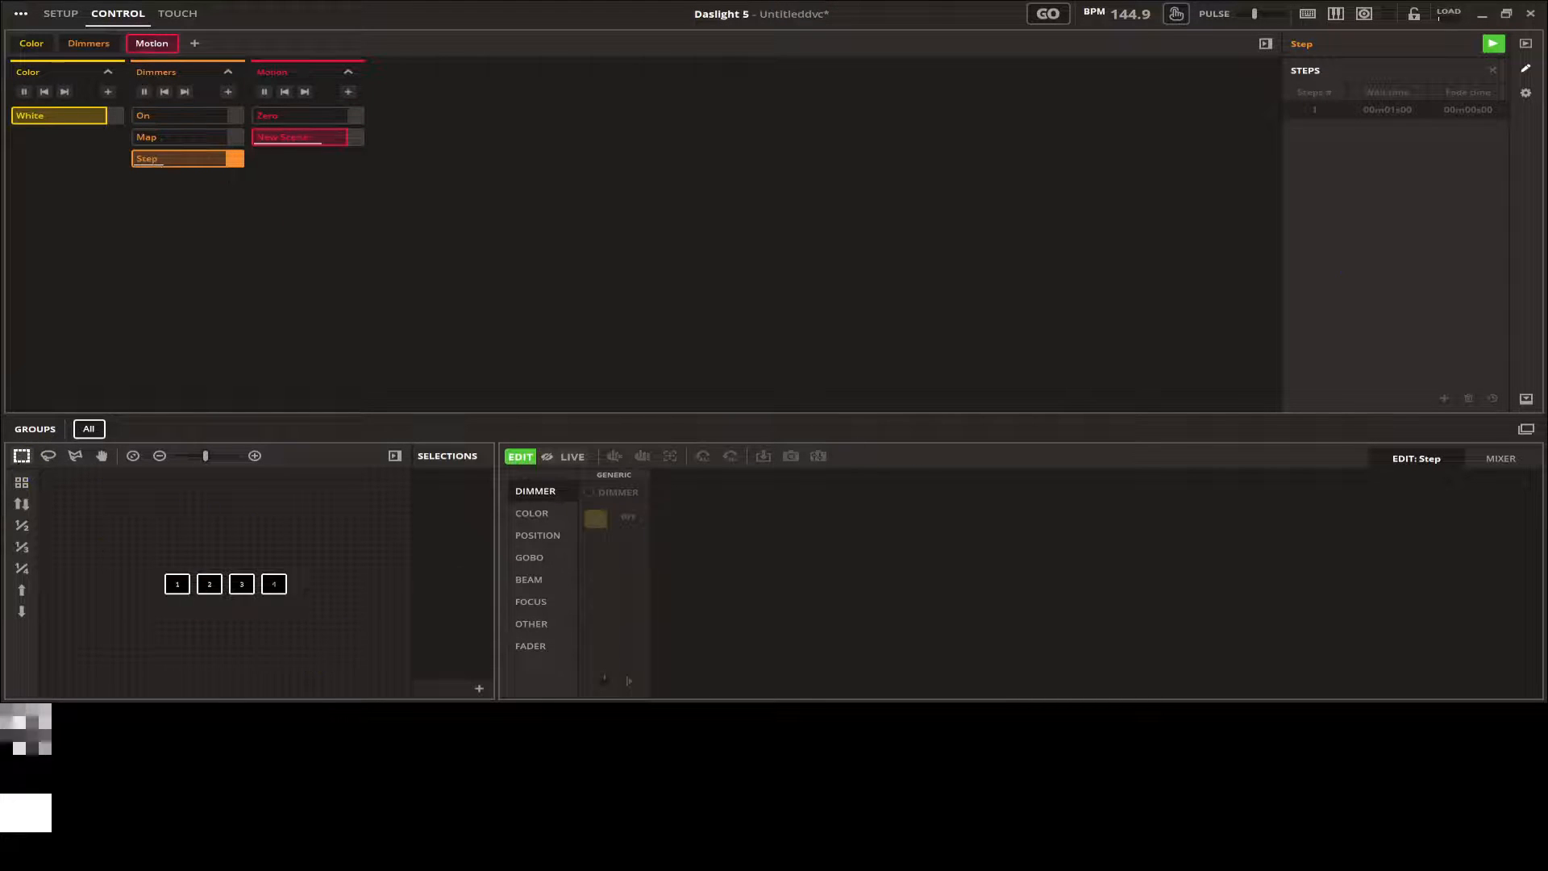
Stop the Step scene's preview and set the dimmers of the first and third fixtures to 100% in step 1
{"action": "left_click", "coordinate": [1493, 43]}
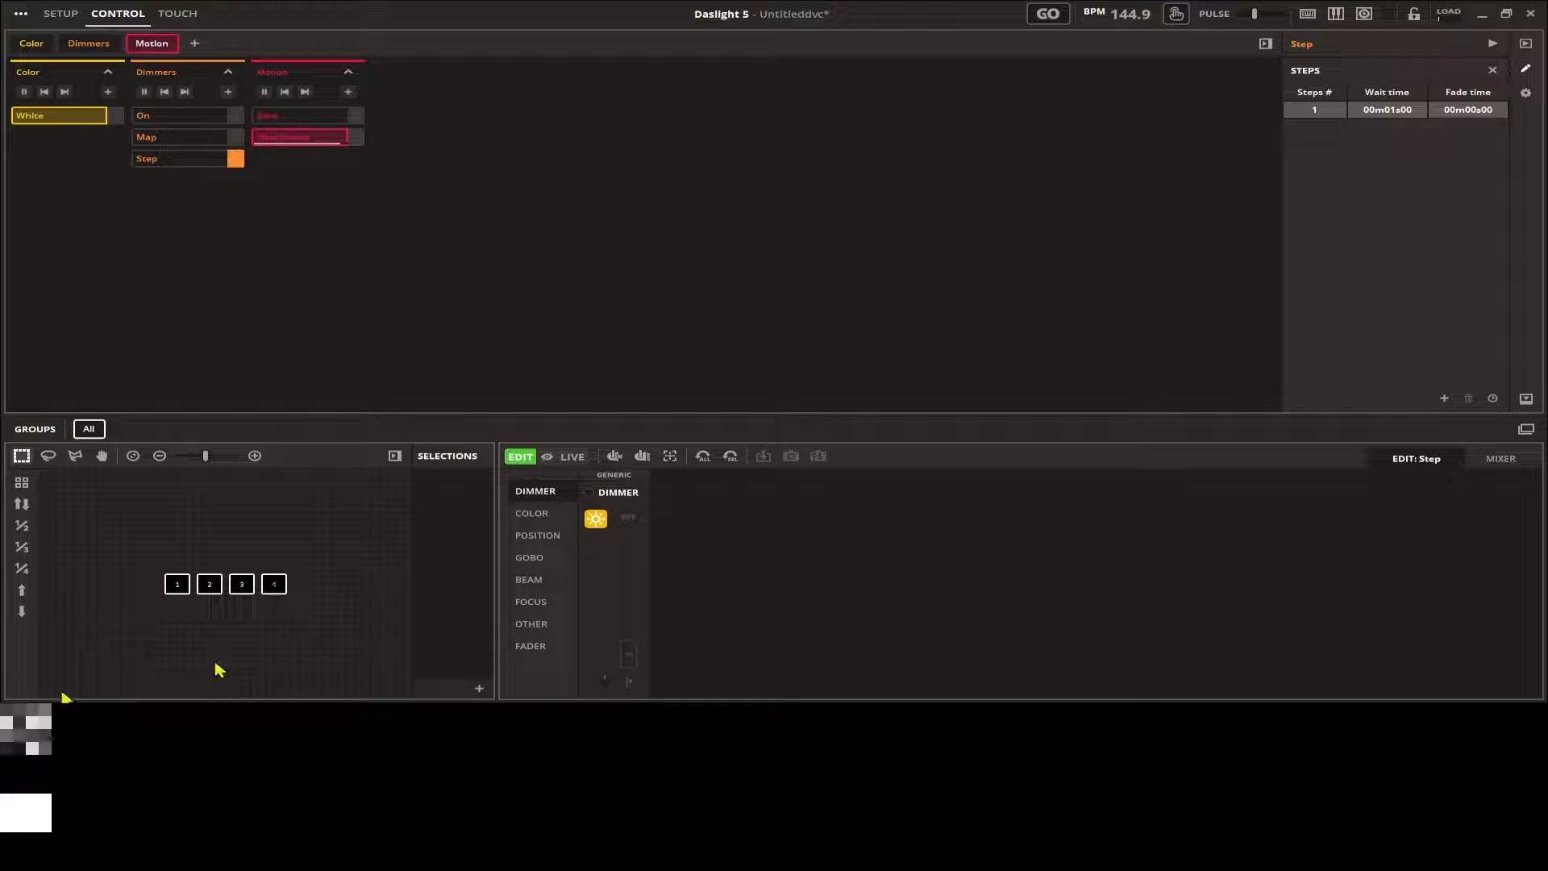
{"action": "left_click_drag", "start_coordinate": [149, 555], "coordinate": [228, 563]}
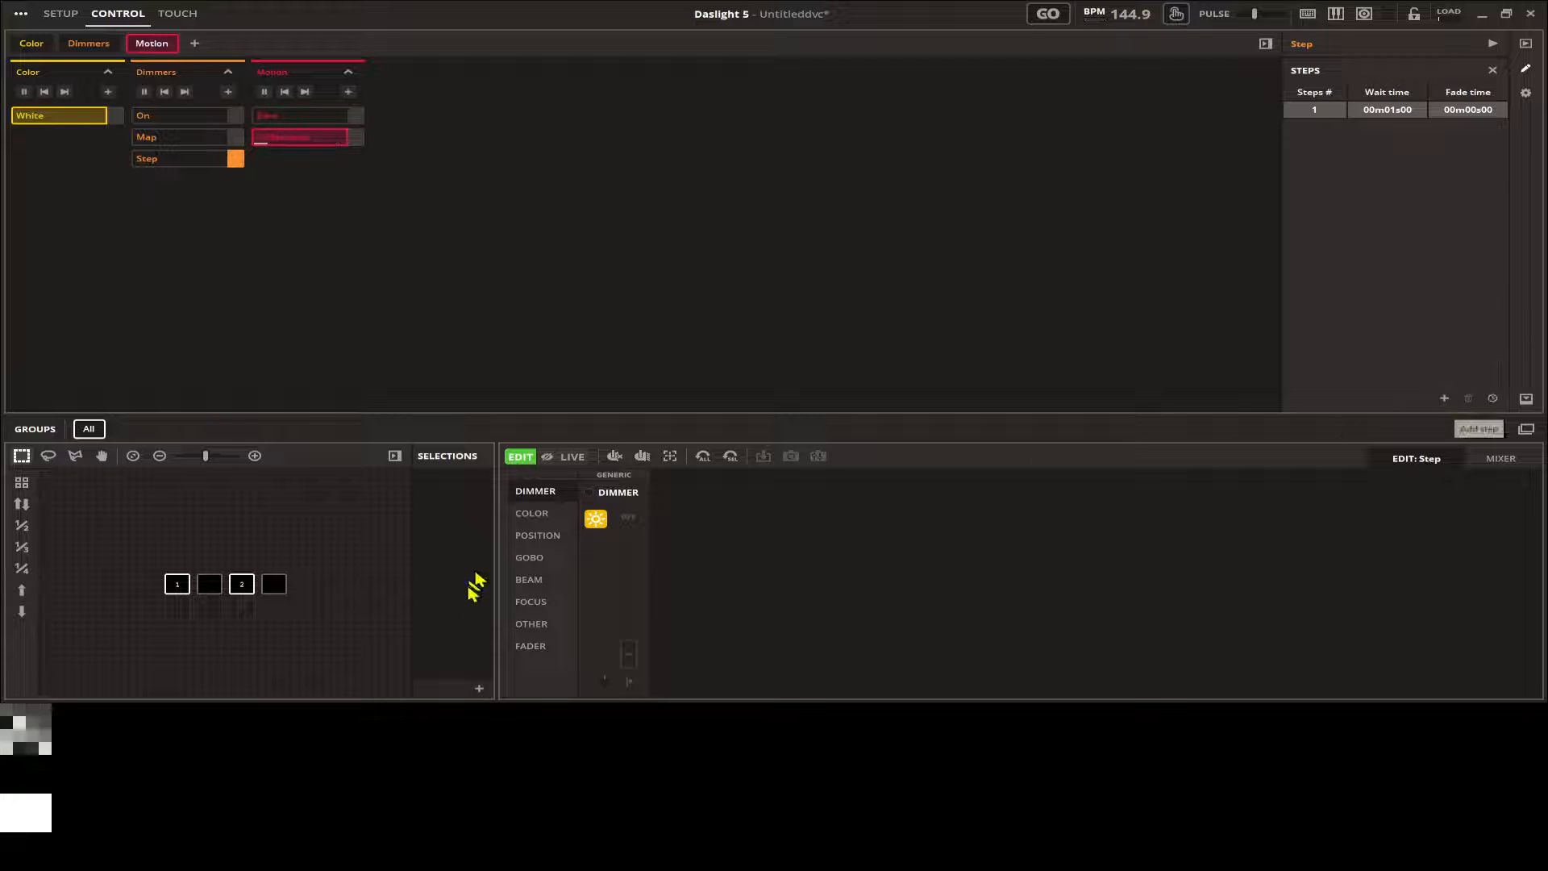
{"action": "left_click_drag", "start_coordinate": [627, 657], "coordinate": [629, 533]}
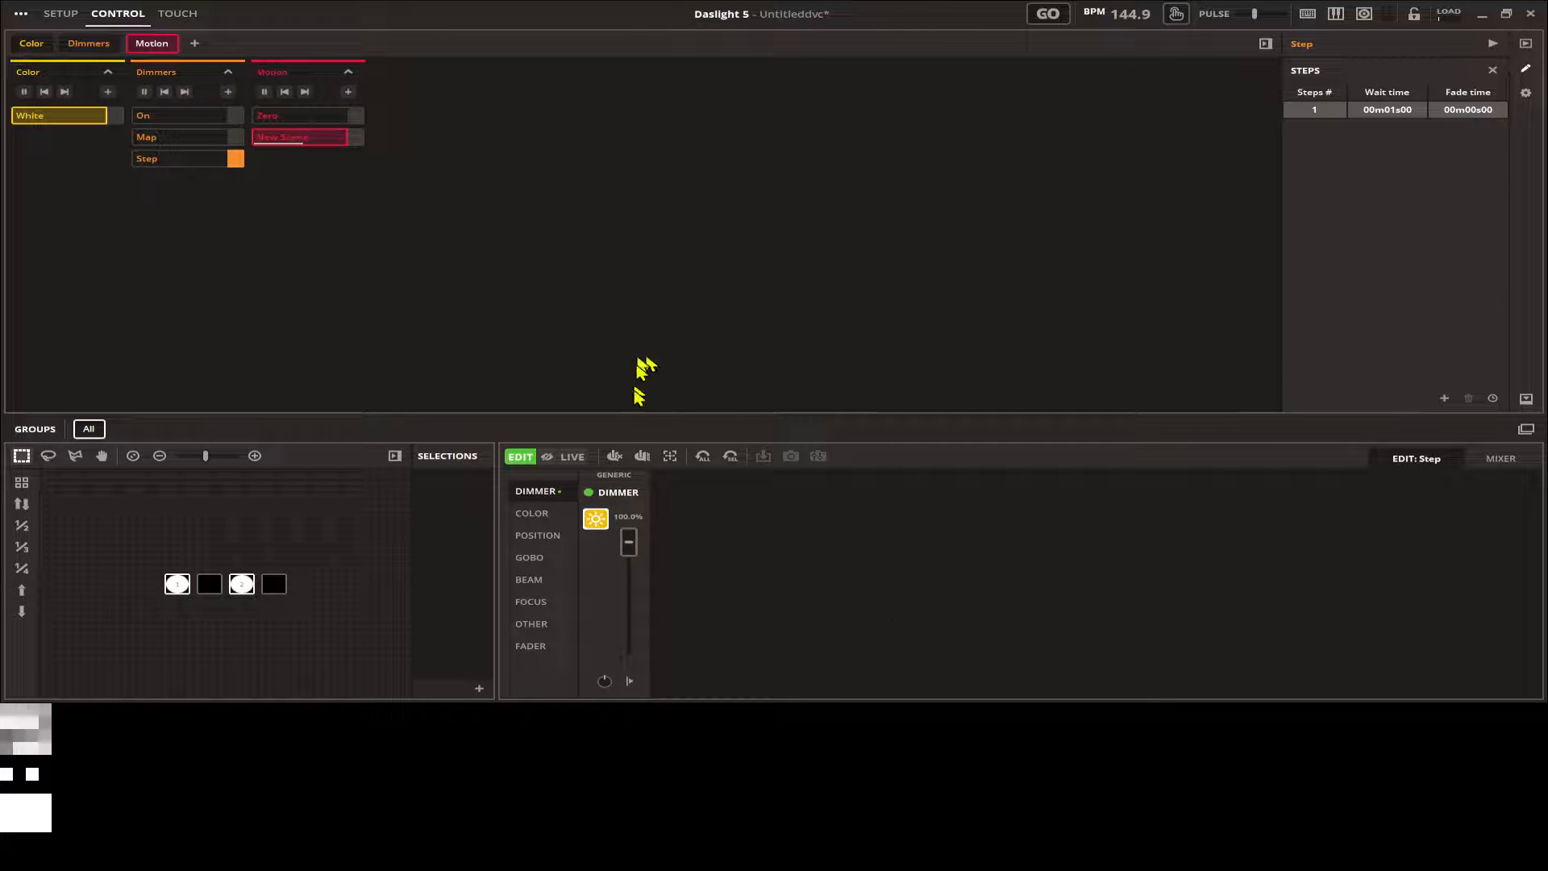
Add step 2 to the Step scene, with the first and third fixtures' dimmers at 0% and the second and fourth at 100%
{"action": "left_click", "coordinate": [1445, 398]}
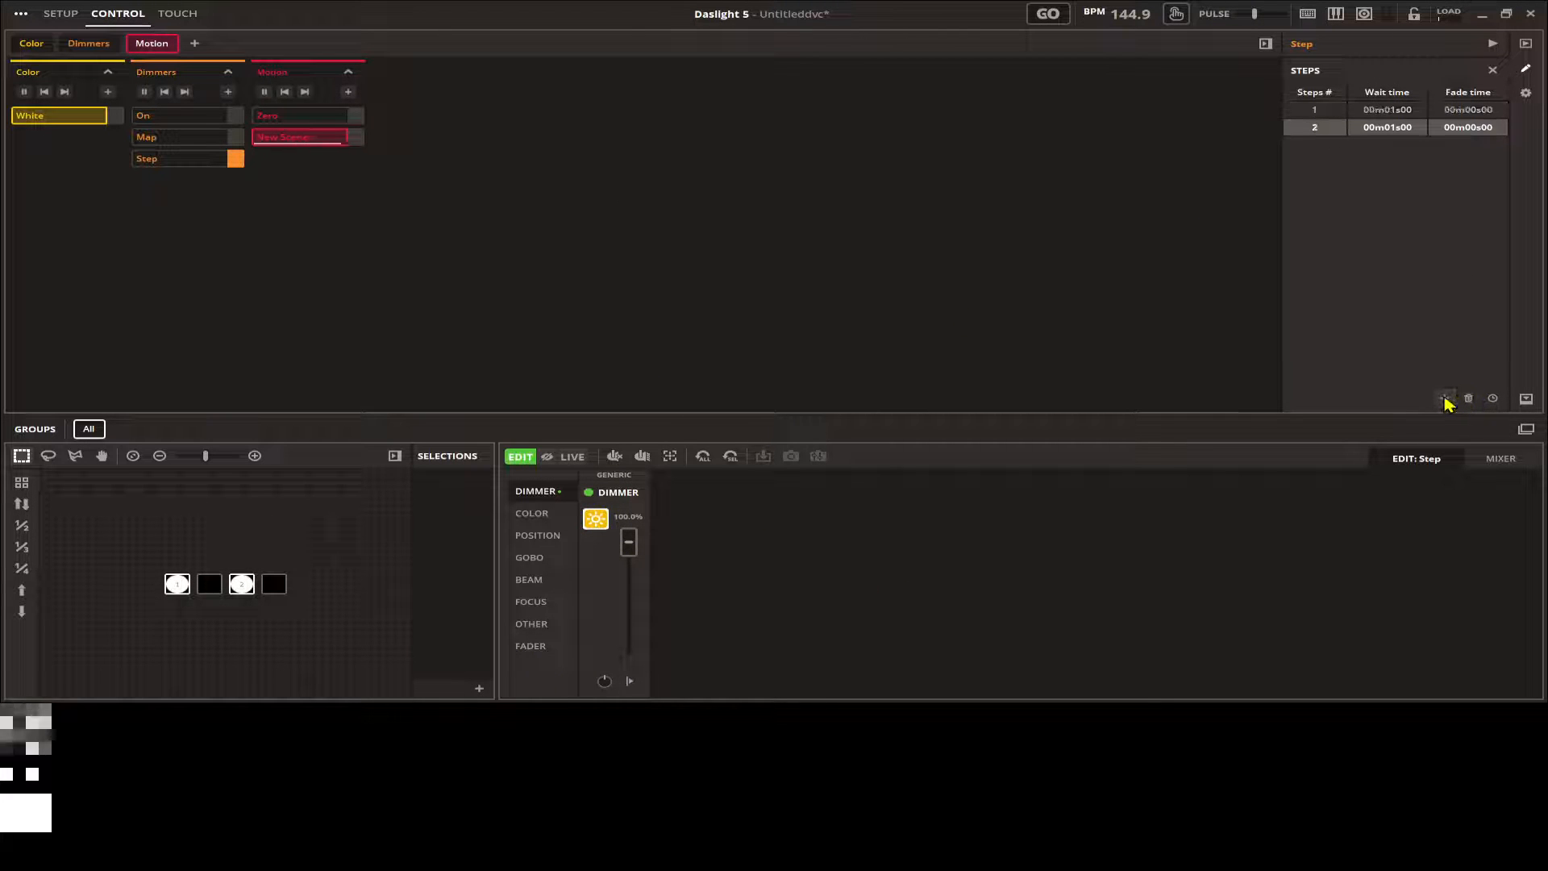
{"action": "left_click_drag", "start_coordinate": [628, 542], "coordinate": [628, 657]}
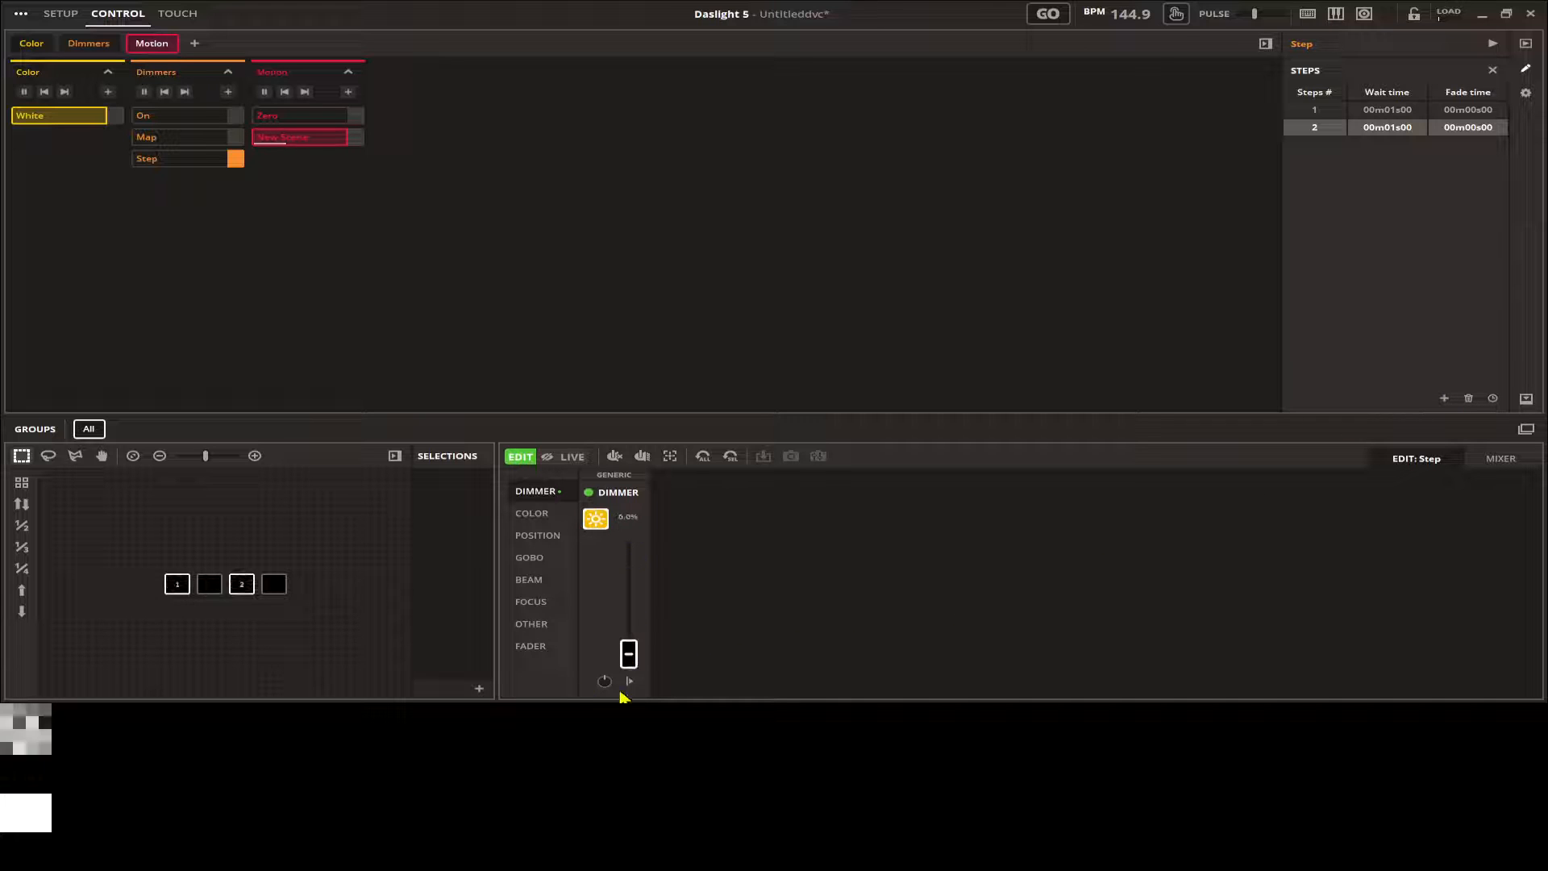
{"action": "left_click", "coordinate": [211, 586]}
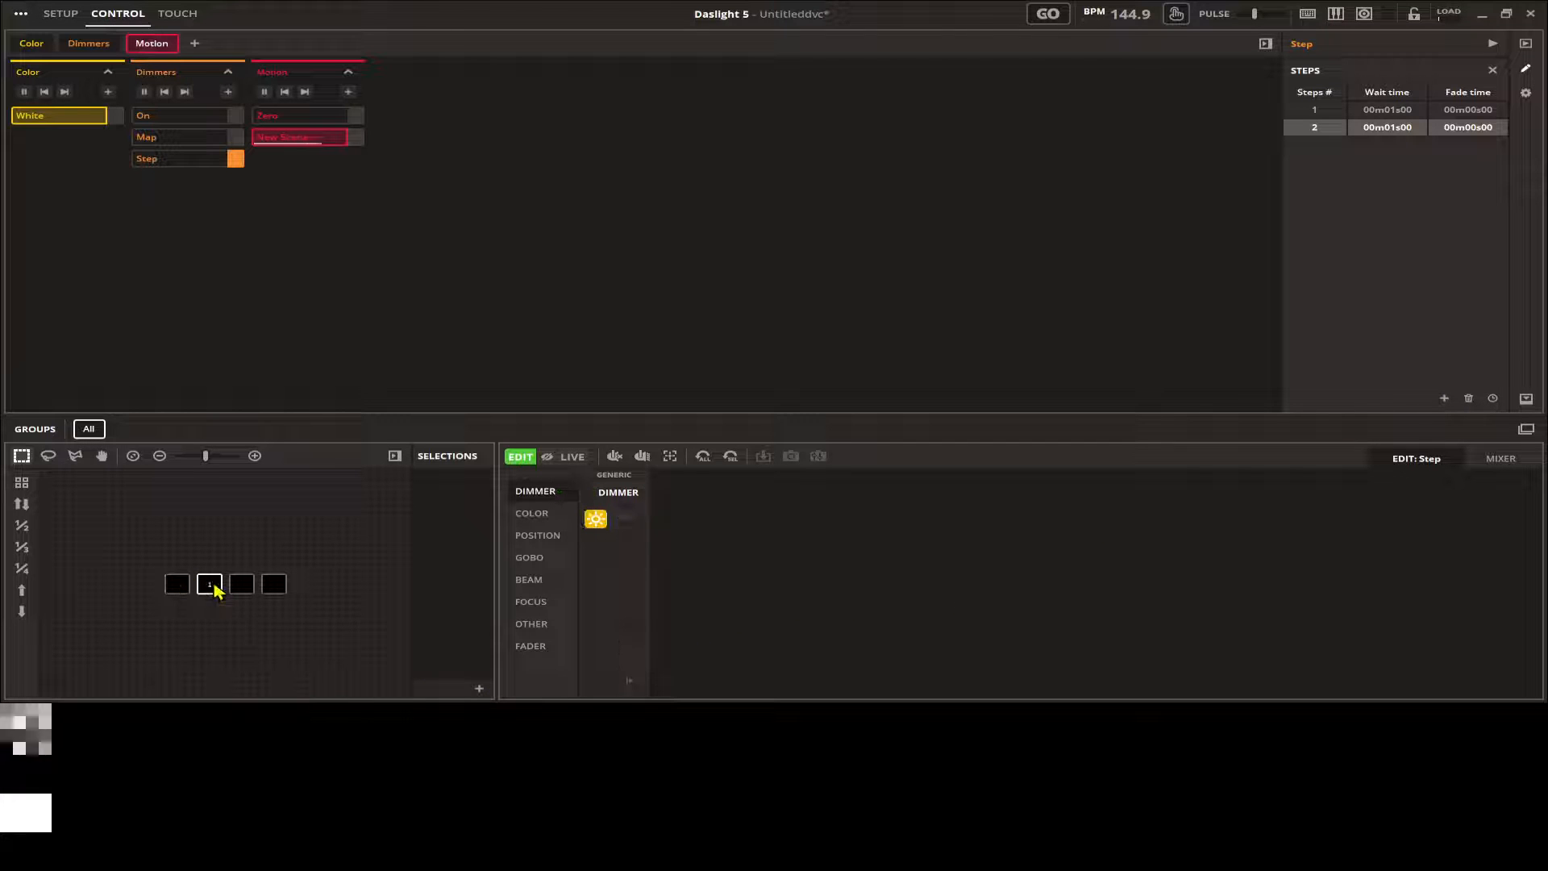
{"action": "left_click", "coordinate": [274, 583], "text": "ctrl"}
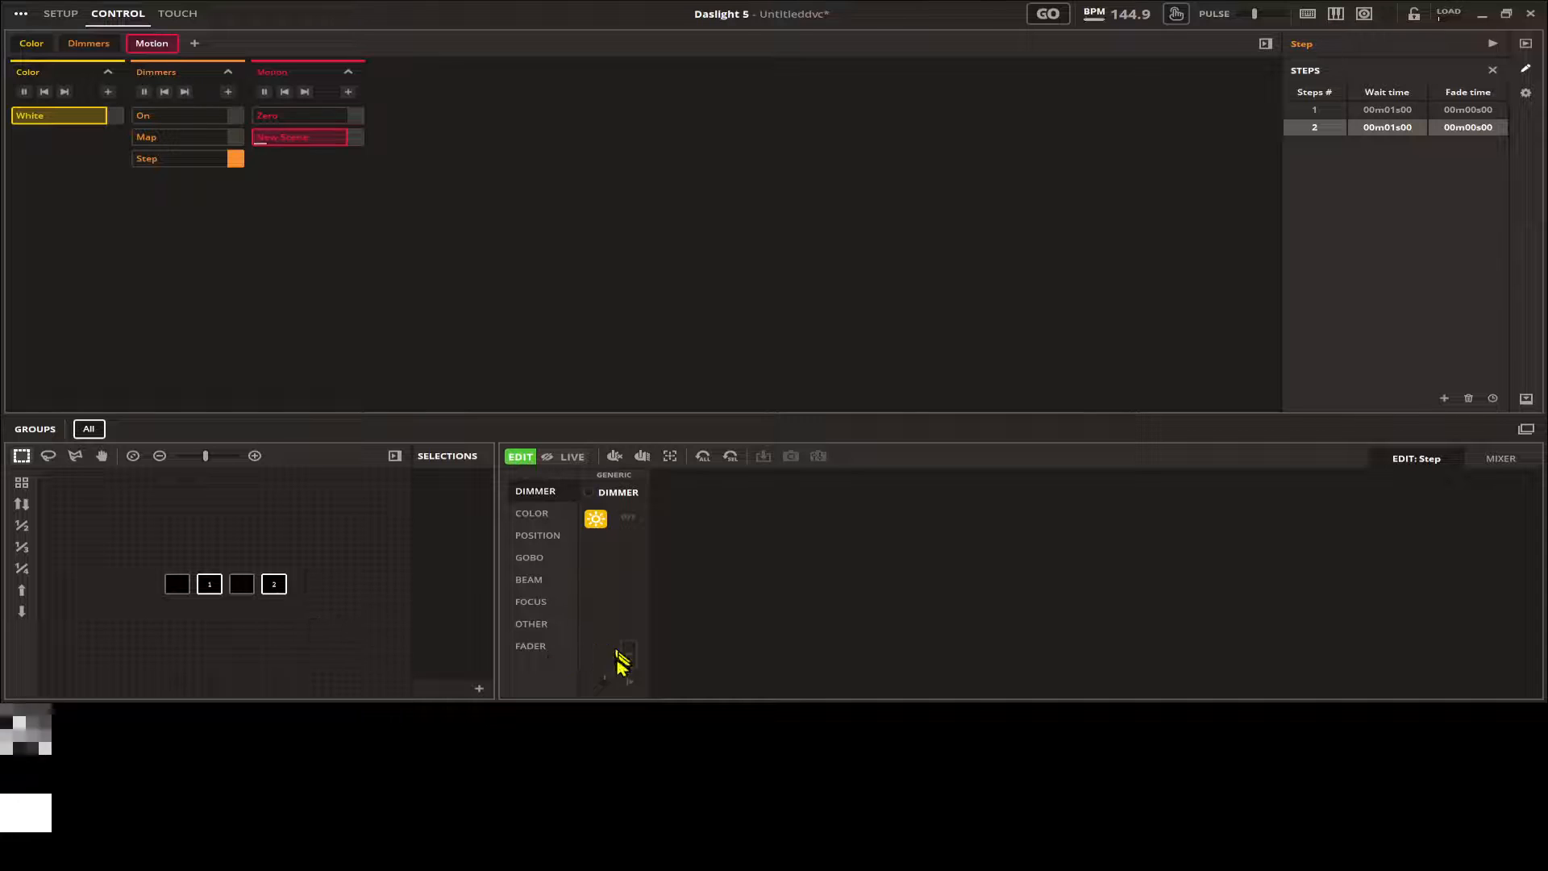
{"action": "left_click_drag", "start_coordinate": [617, 655], "coordinate": [611, 348]}
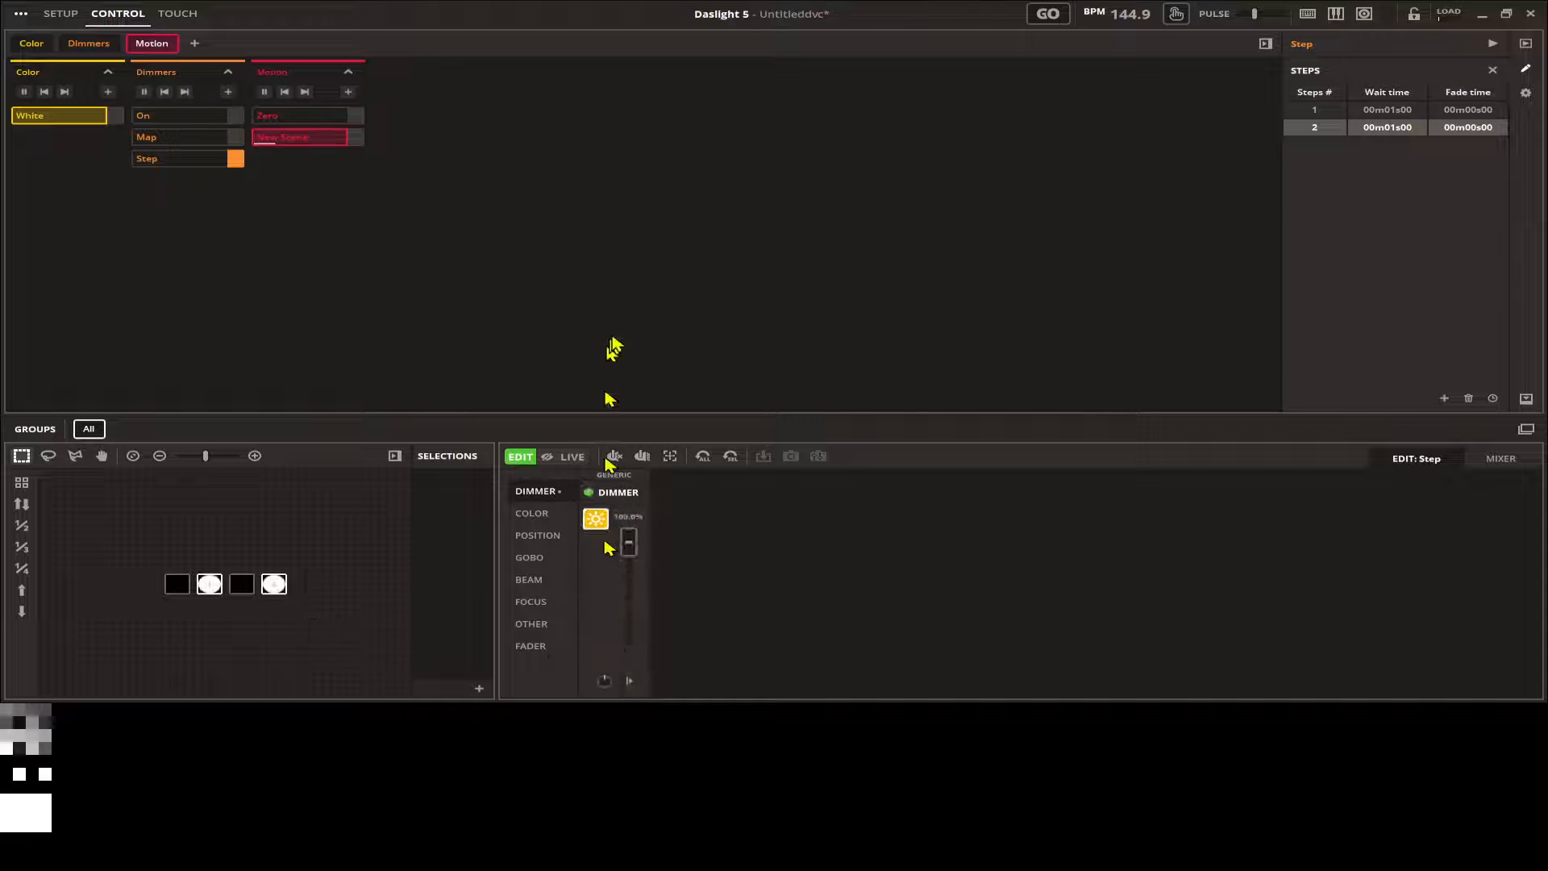
Play the Step scene and set its driving mode to BPM with a beat division of 2
{"action": "left_click", "coordinate": [1492, 44]}
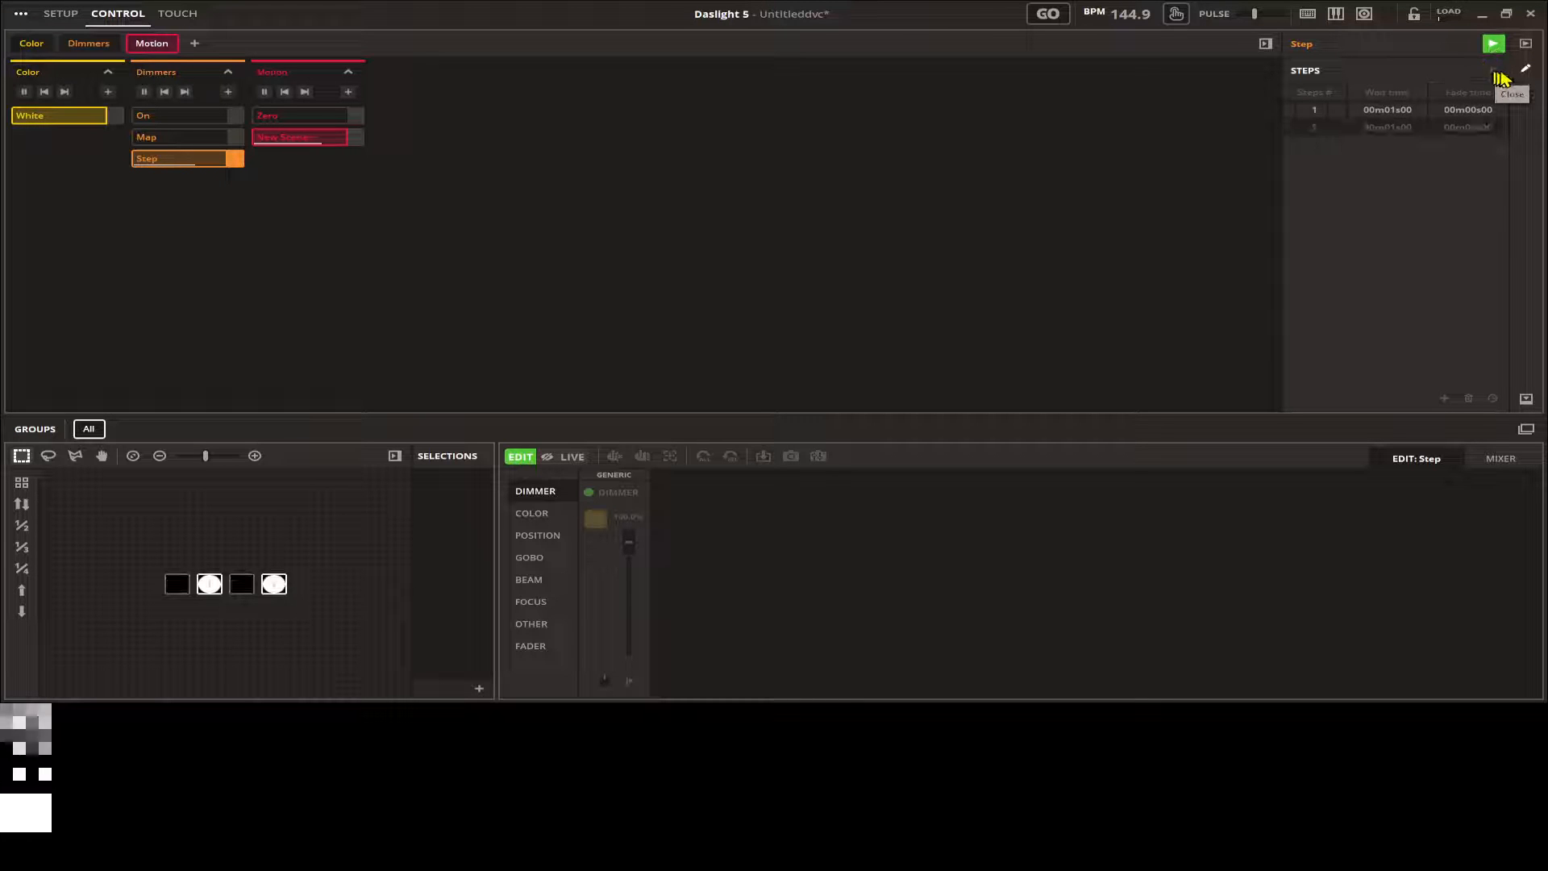
{"action": "left_click", "coordinate": [1525, 44]}
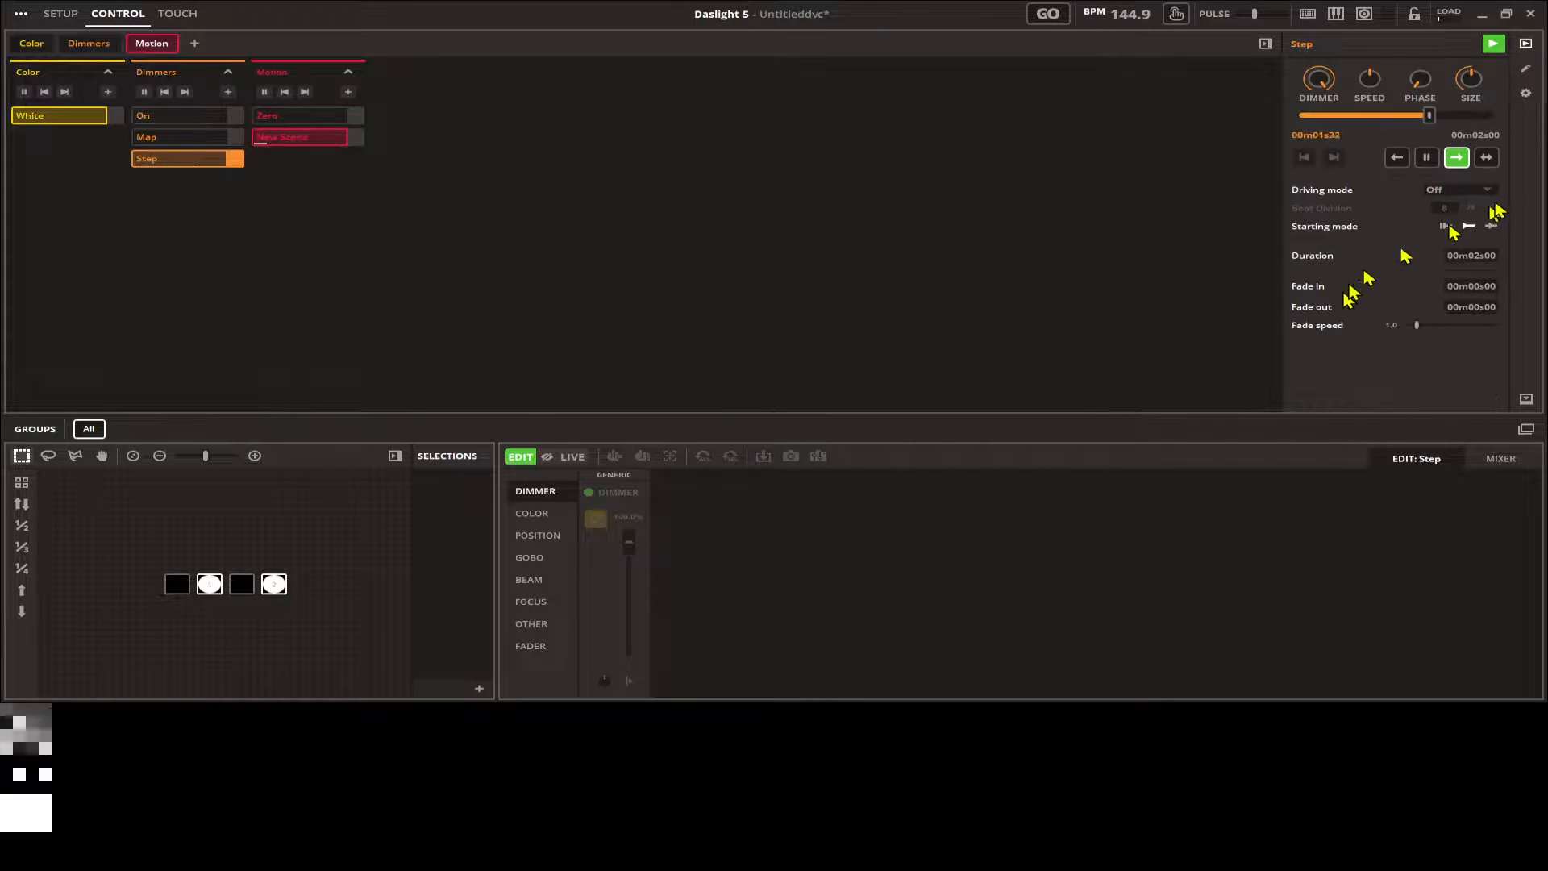
{"action": "left_click", "coordinate": [1455, 189]}
{"action": "left_click", "coordinate": [1464, 208]}
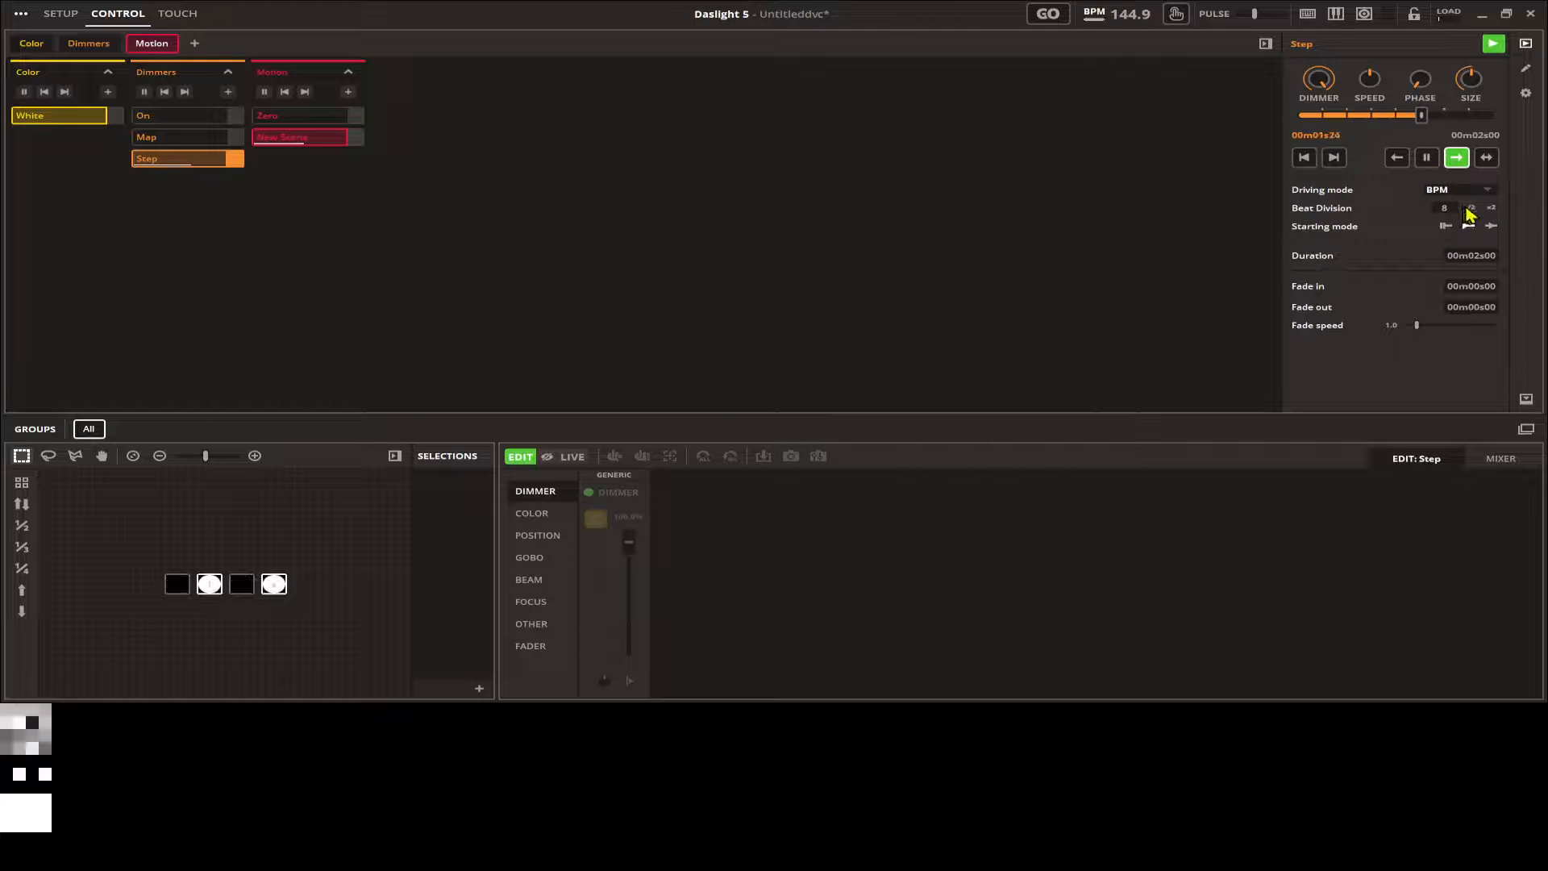
{"action": "left_click", "coordinate": [1471, 208]}
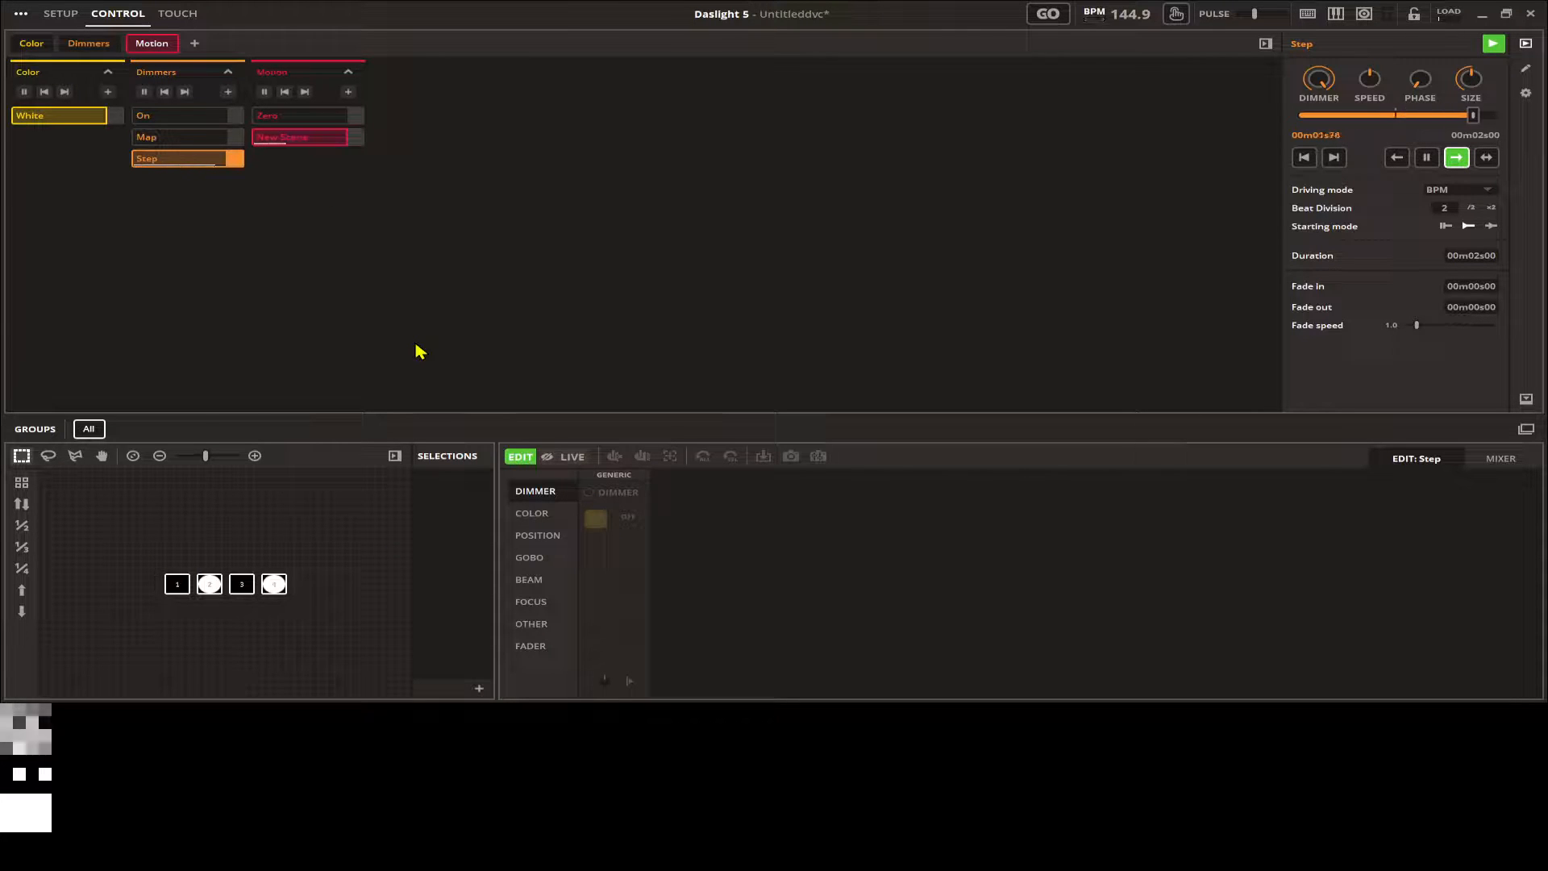
Show the mixer and play the Zero scene of the Motion bank together with the On scene of the Dimmers bank
{"action": "left_click", "coordinate": [1500, 458]}
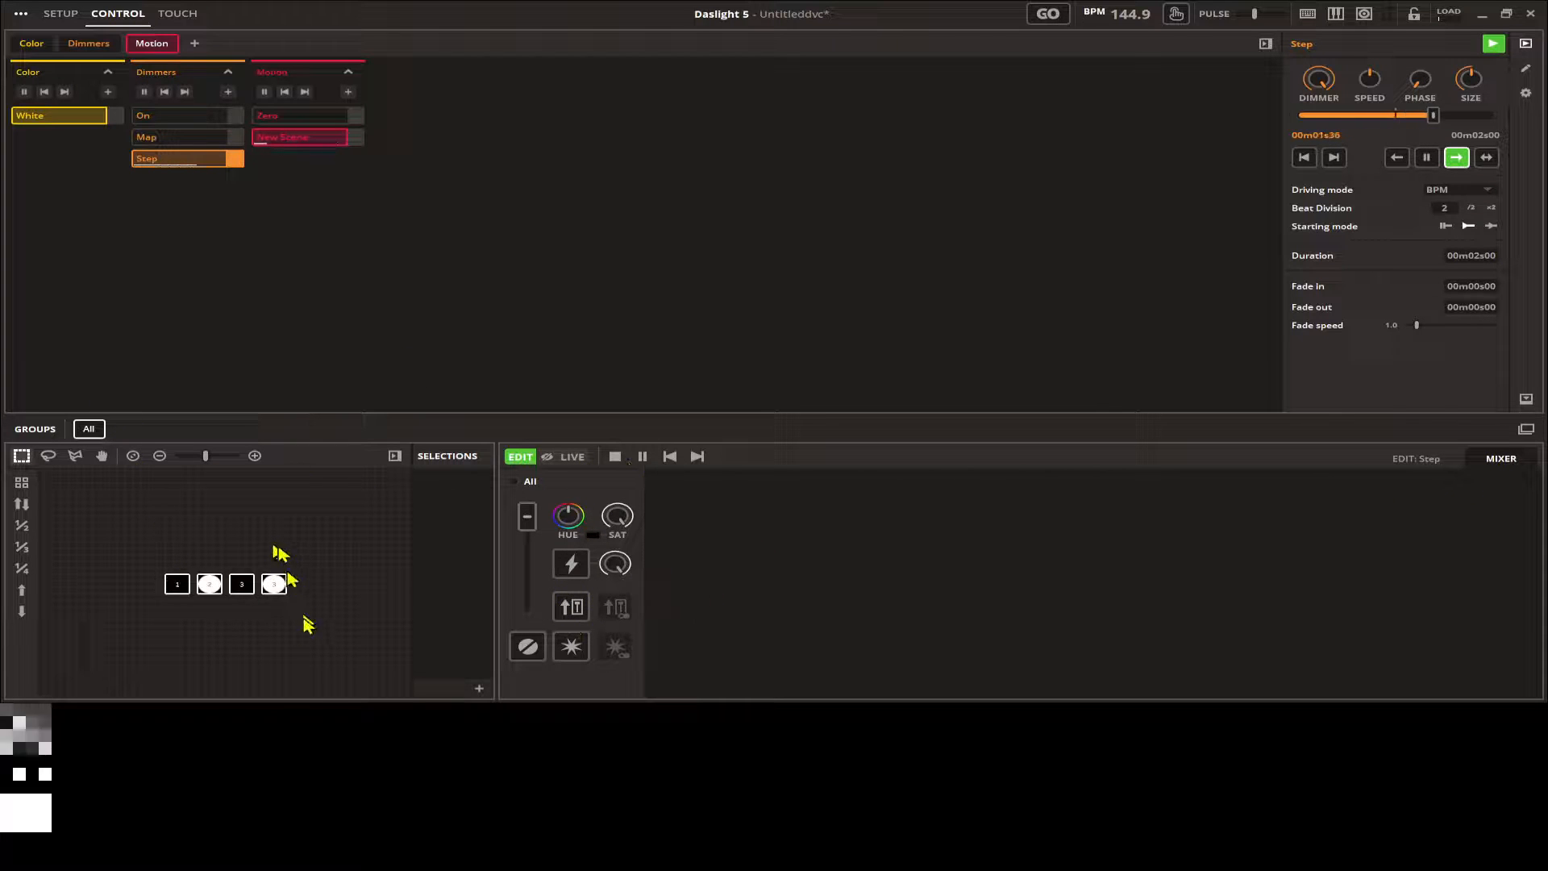
{"action": "left_click", "coordinate": [242, 635]}
{"action": "left_click", "coordinate": [262, 117]}
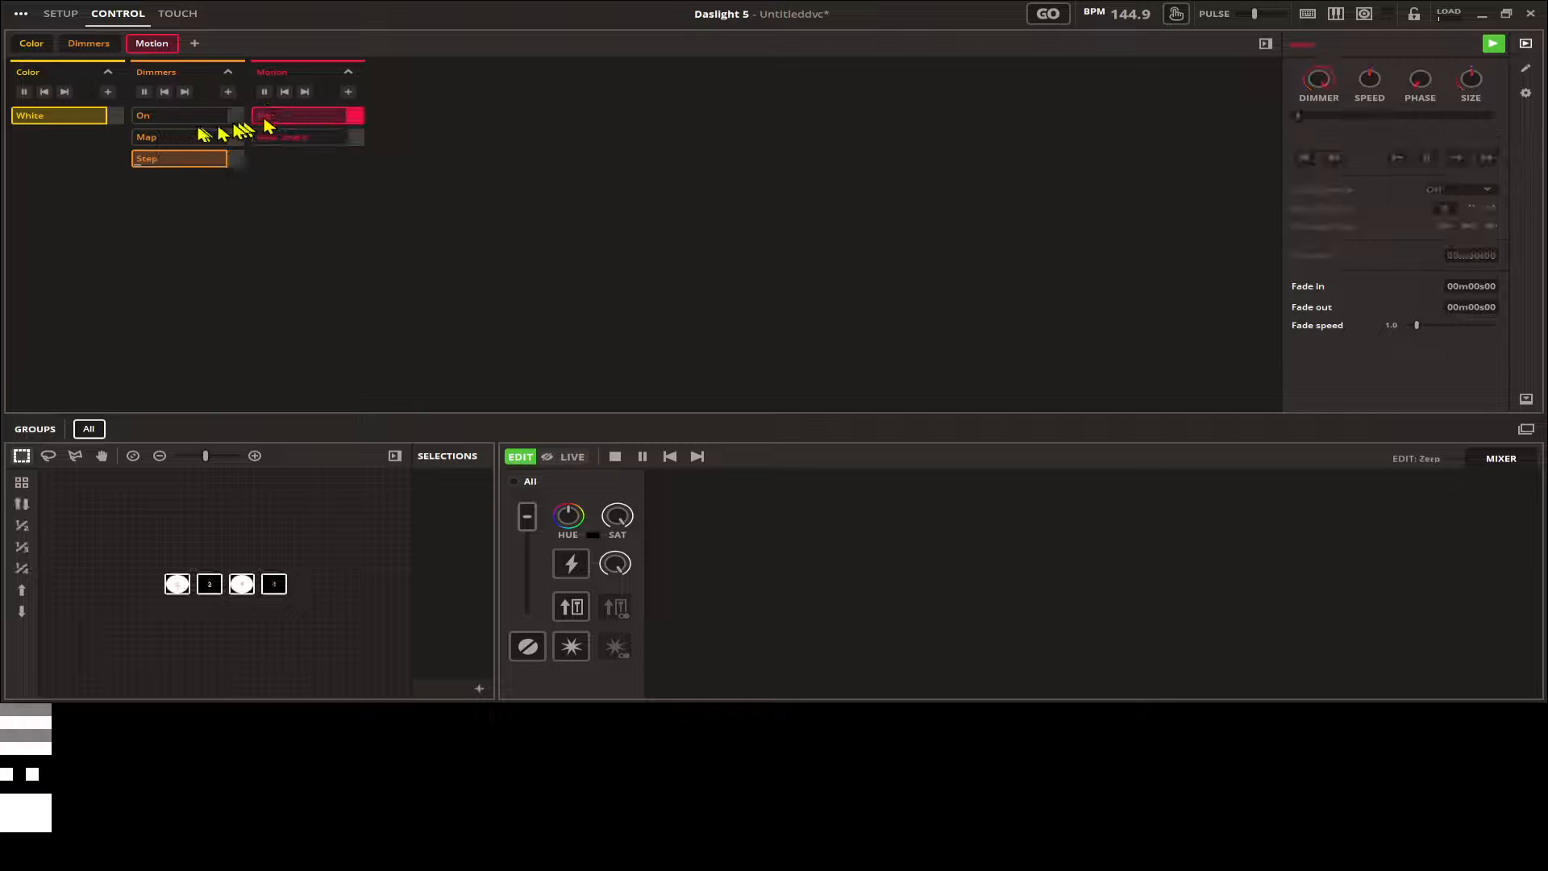
{"action": "left_click", "coordinate": [179, 119]}
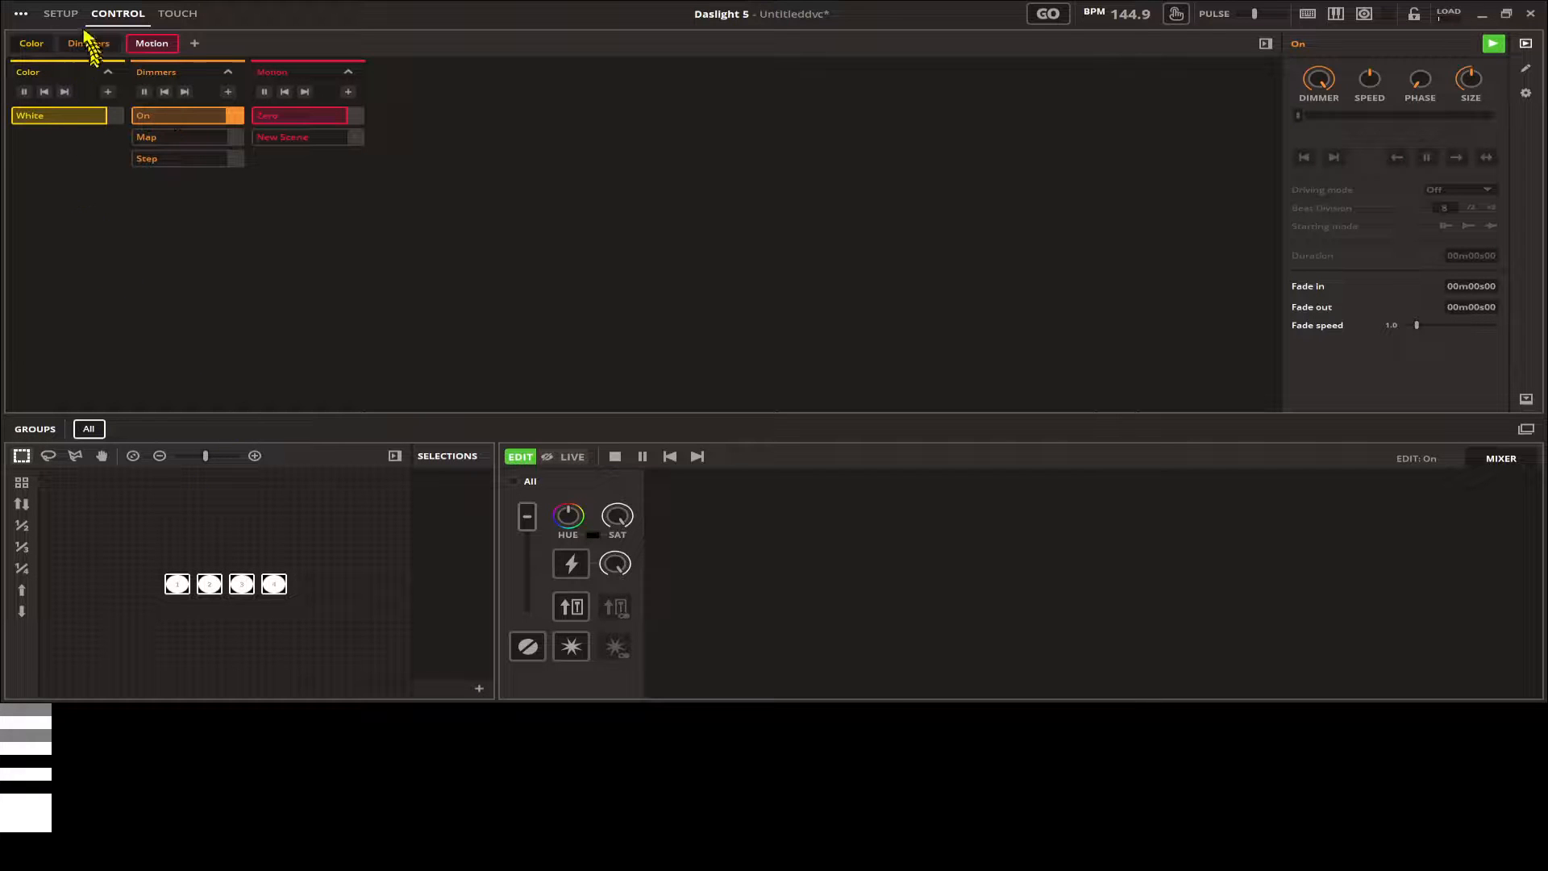
In the setup layout, spread the four fixtures into a left pair and a right pair with a wide gap between them
{"action": "left_click", "coordinate": [60, 14]}
{"action": "left_click", "coordinate": [103, 633]}
{"action": "left_click_drag", "start_coordinate": [92, 538], "coordinate": [130, 584]}
{"action": "left_click_drag", "start_coordinate": [329, 654], "coordinate": [297, 582]}
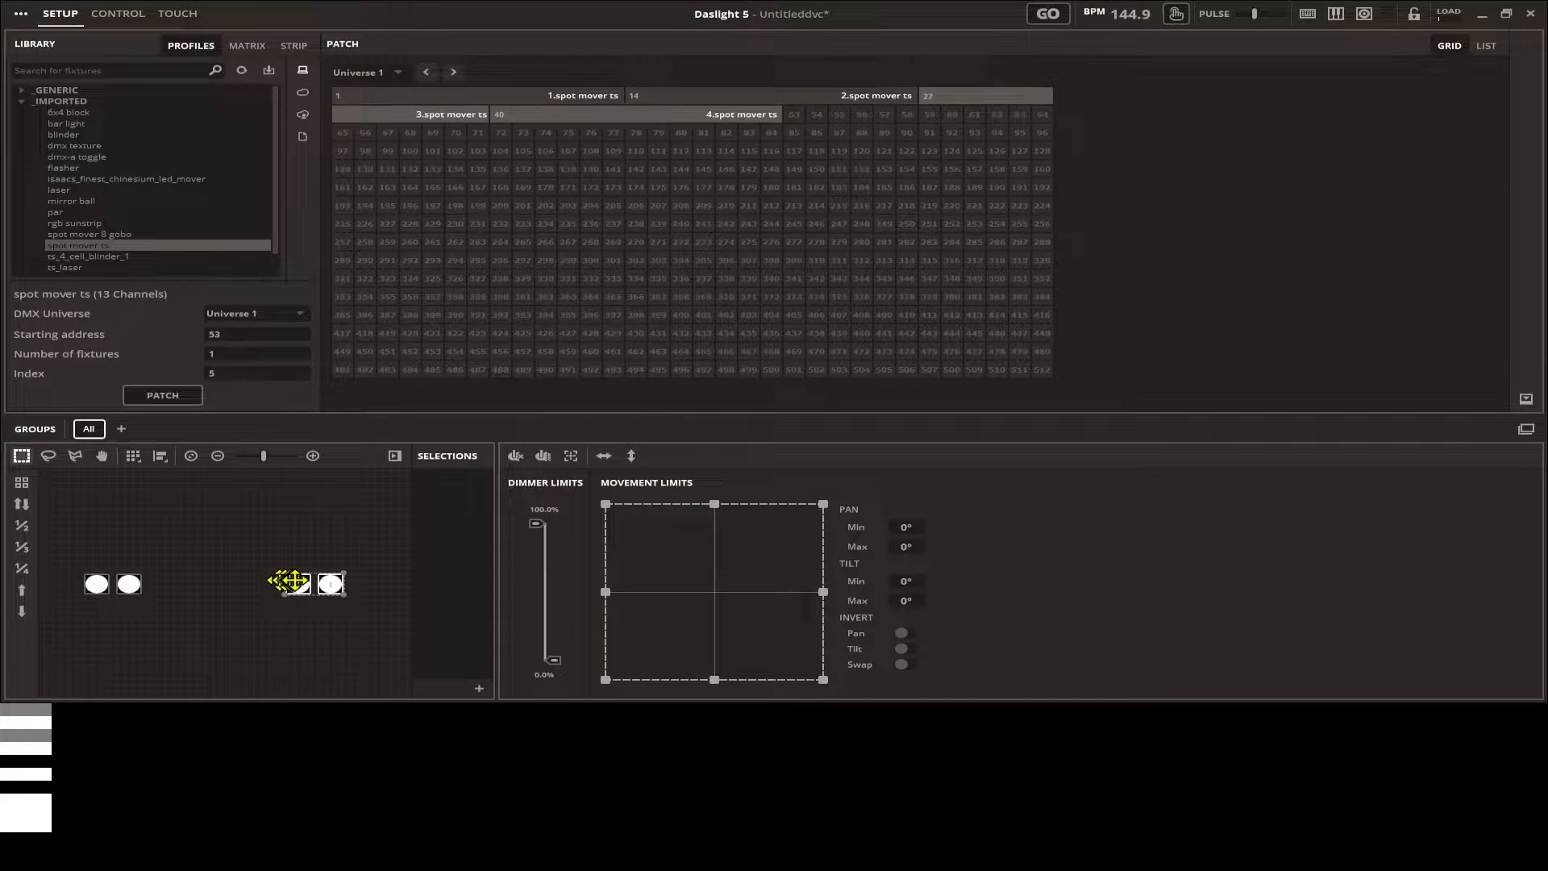
Turn on pan inversion for the left pair of fixtures
{"action": "left_click", "coordinate": [288, 651]}
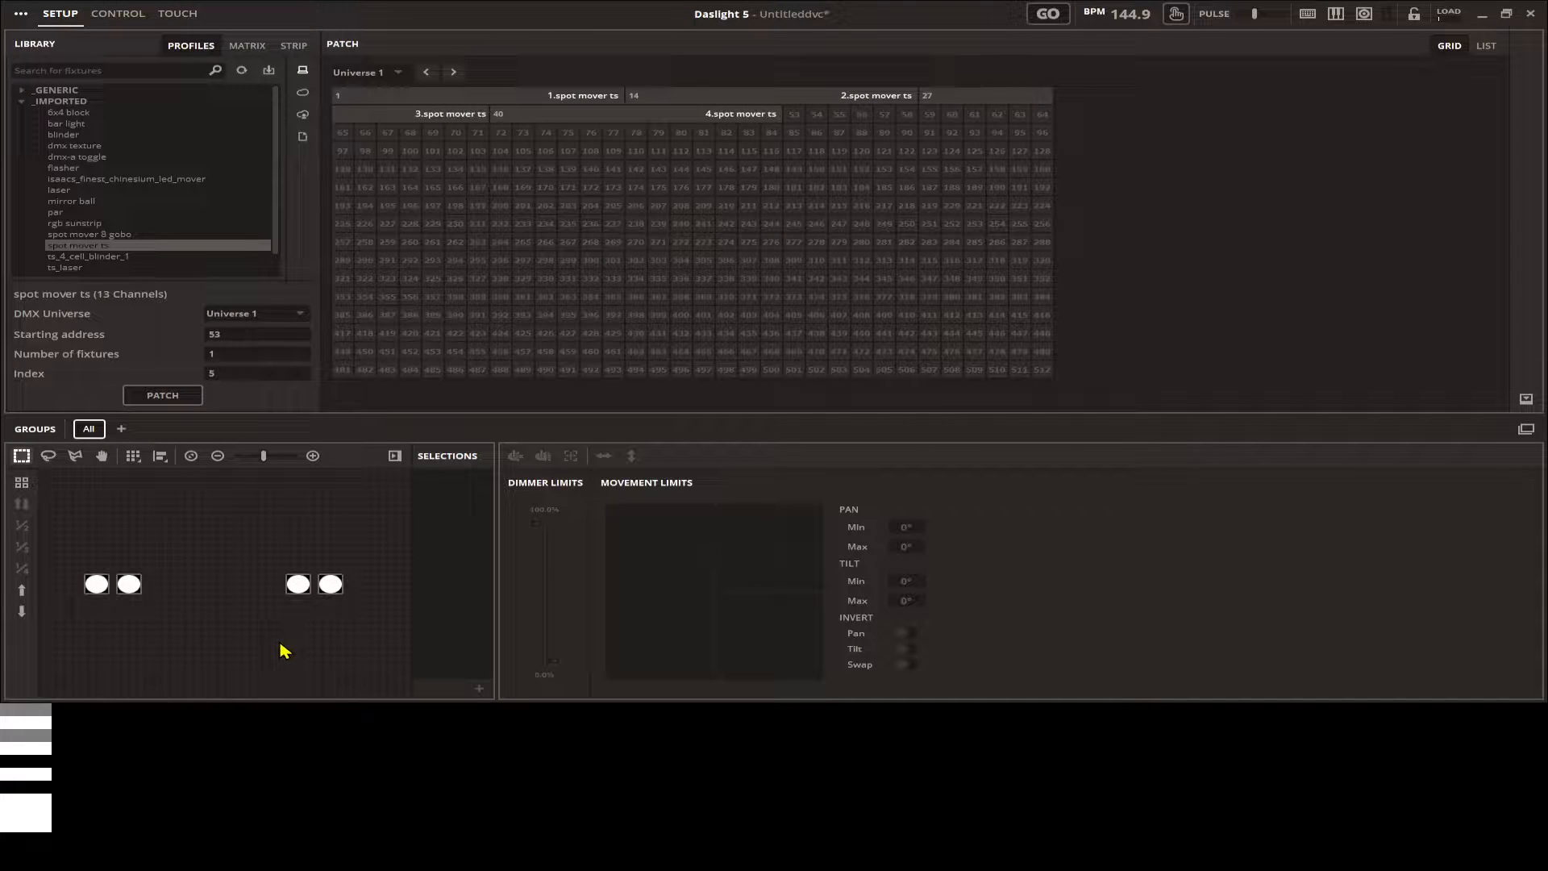
{"action": "left_click_drag", "start_coordinate": [184, 638], "coordinate": [77, 538]}
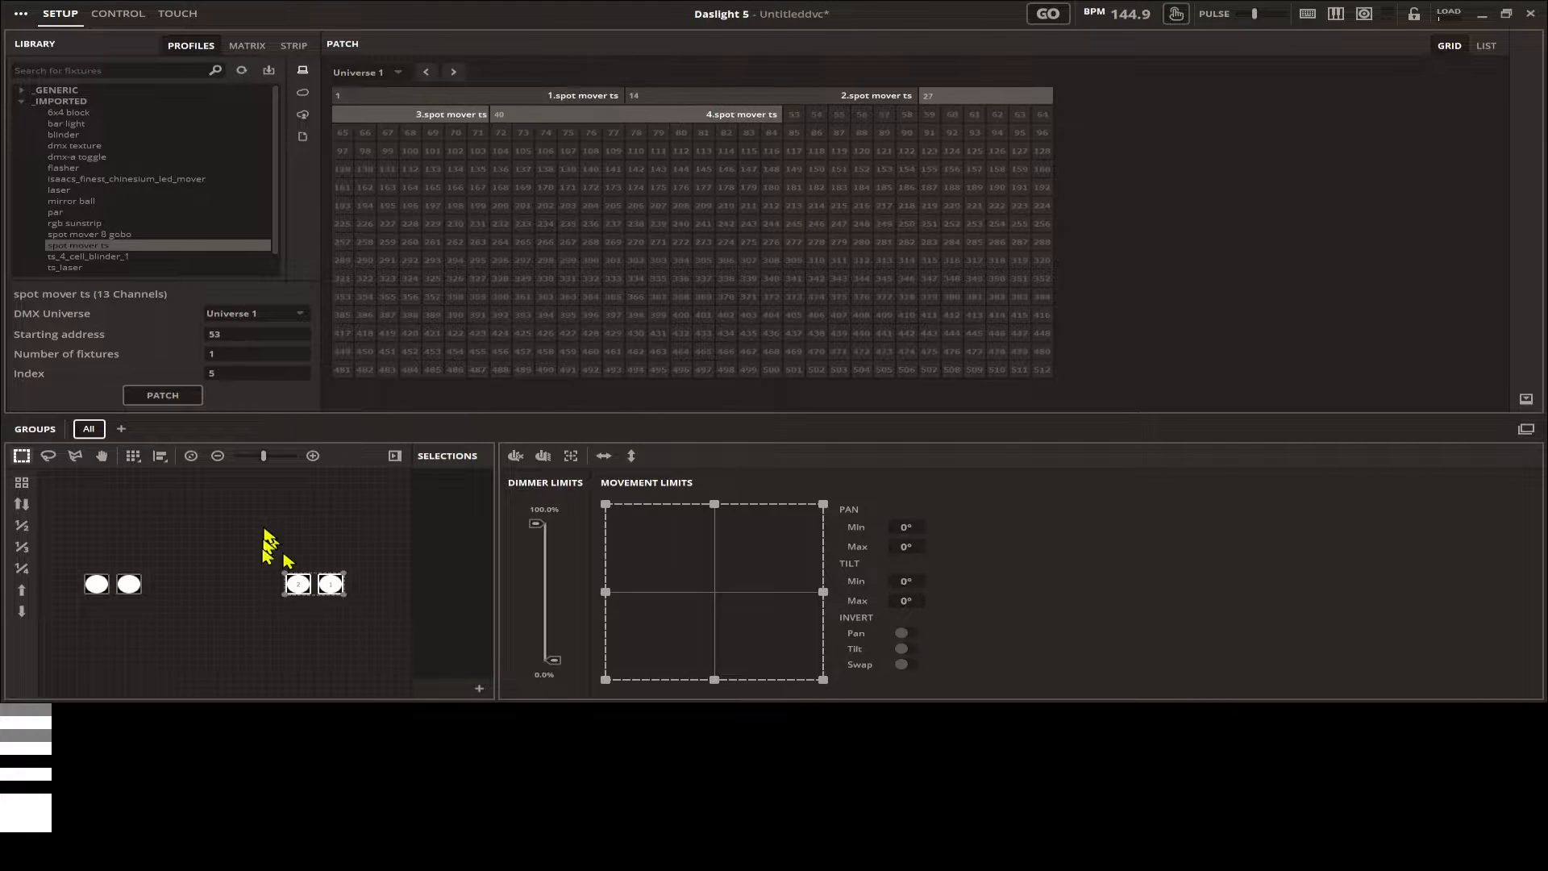
{"action": "left_click_drag", "start_coordinate": [203, 637], "coordinate": [50, 553]}
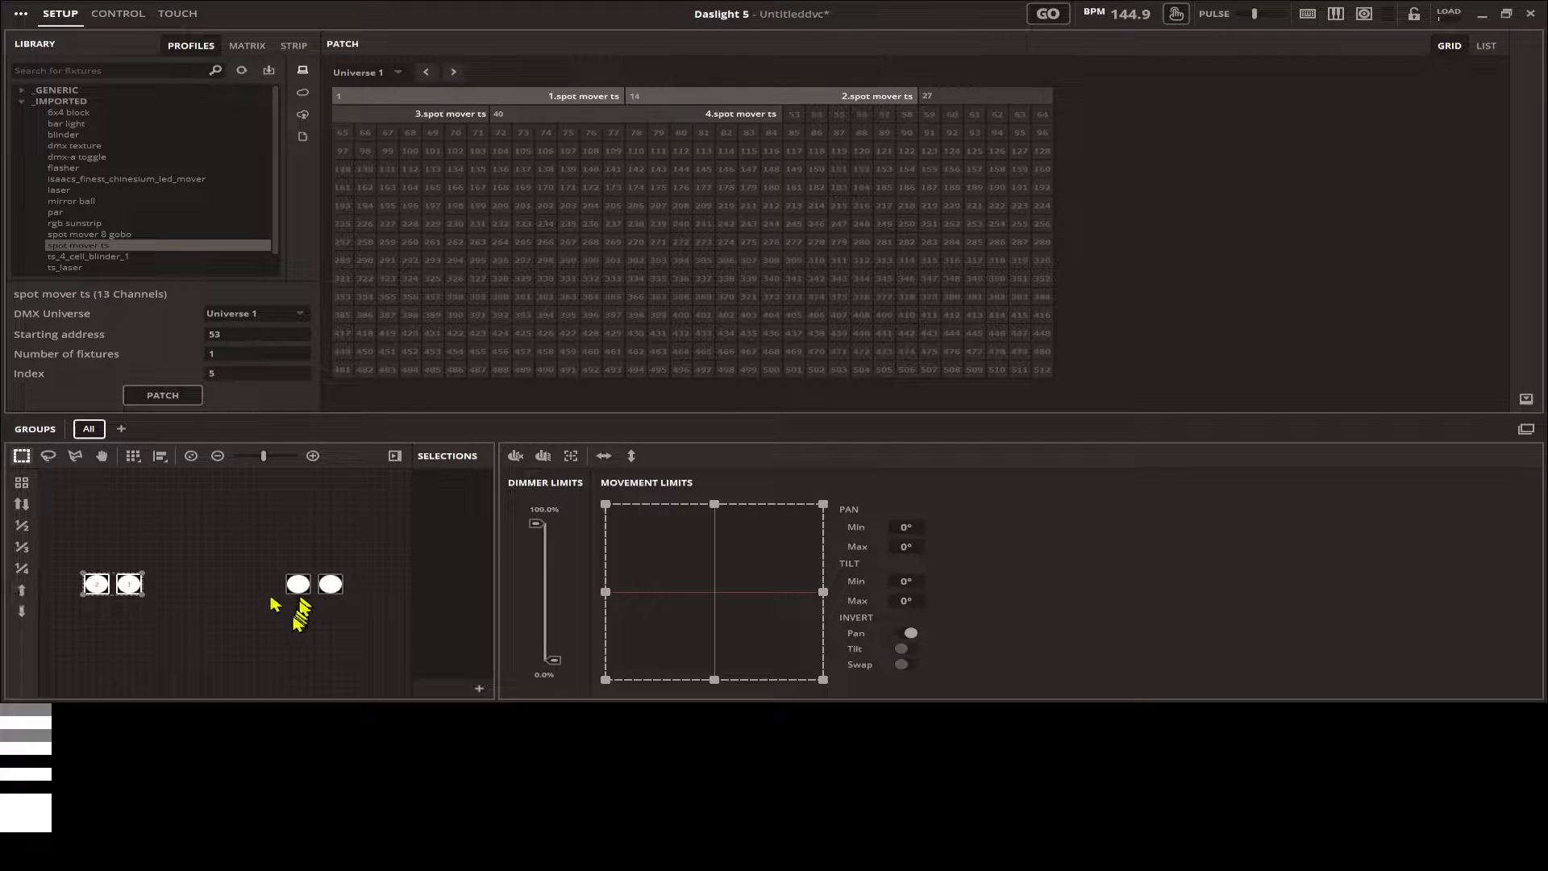
Return to the control view, play the Motion bank's New Scene and show its Move FX settings
{"action": "left_click", "coordinate": [112, 16]}
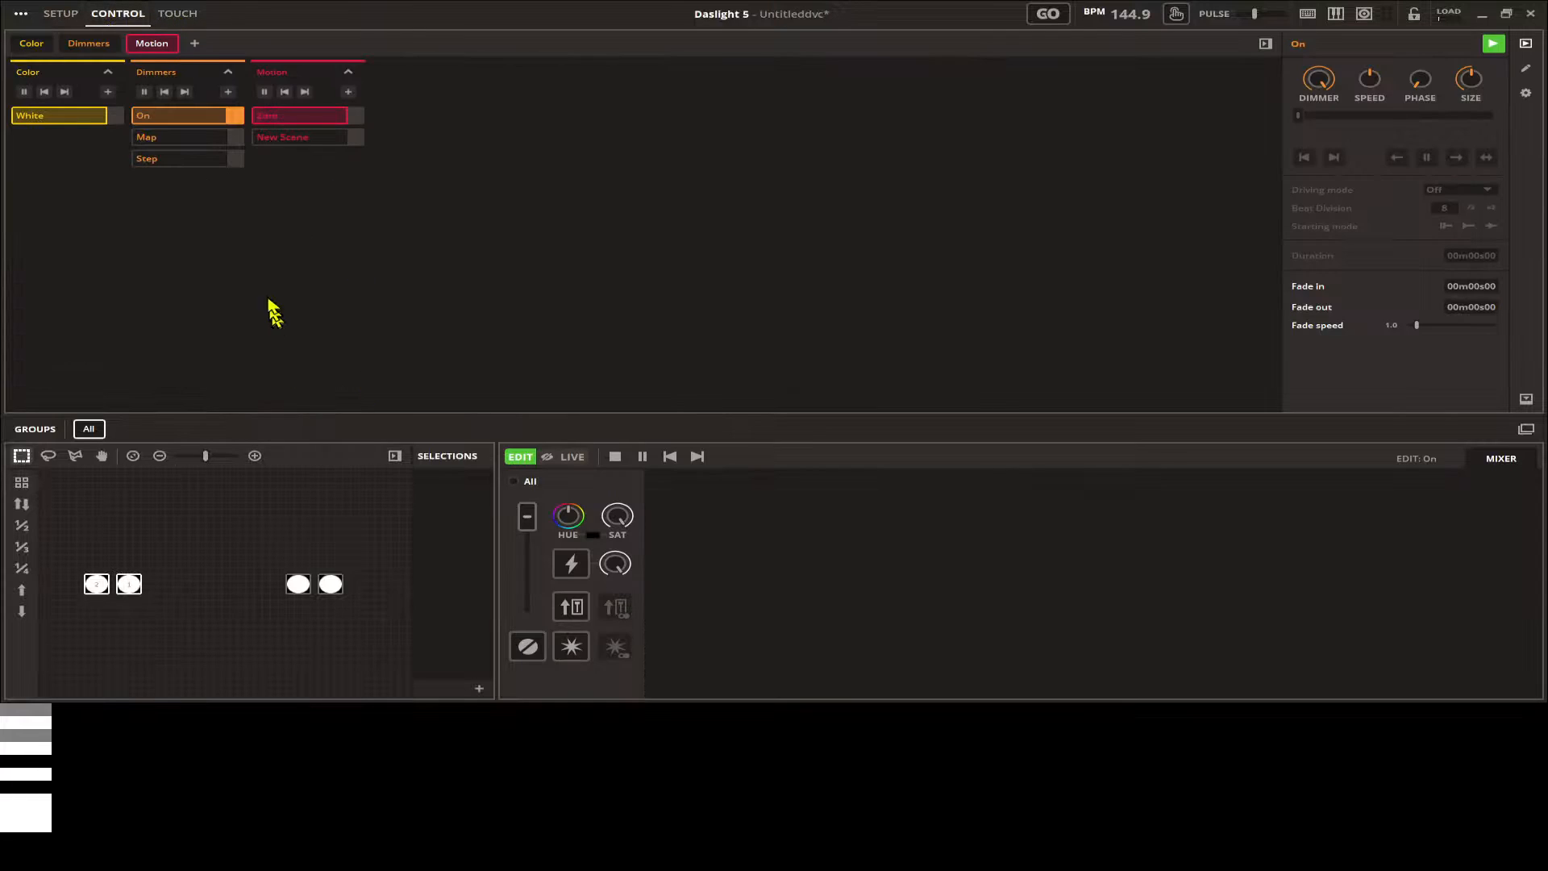
{"action": "left_click", "coordinate": [314, 148]}
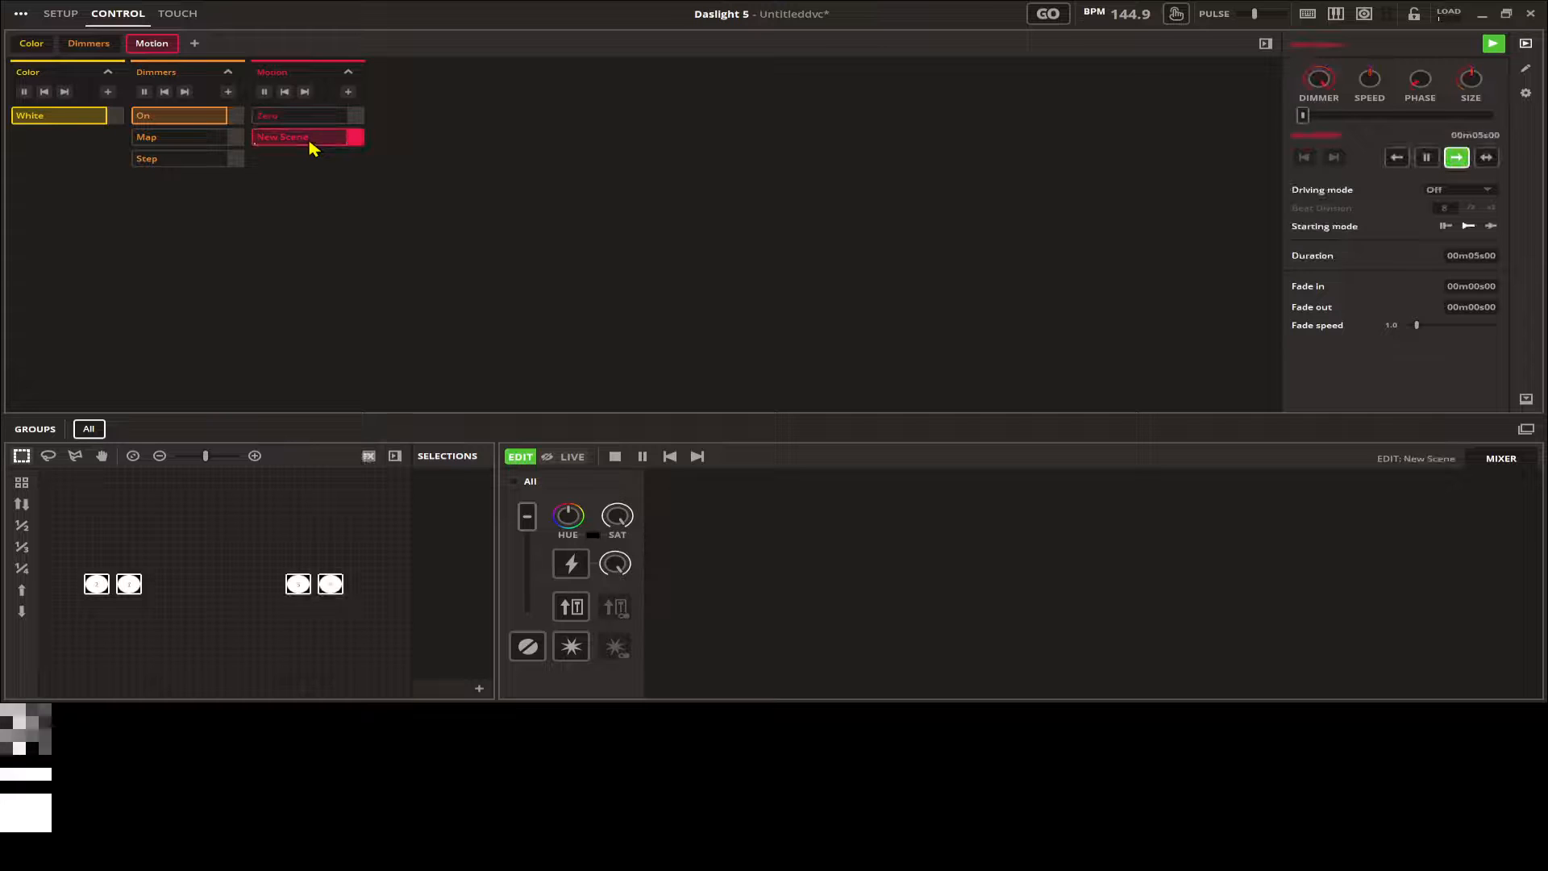
{"action": "left_click", "coordinate": [1526, 70]}
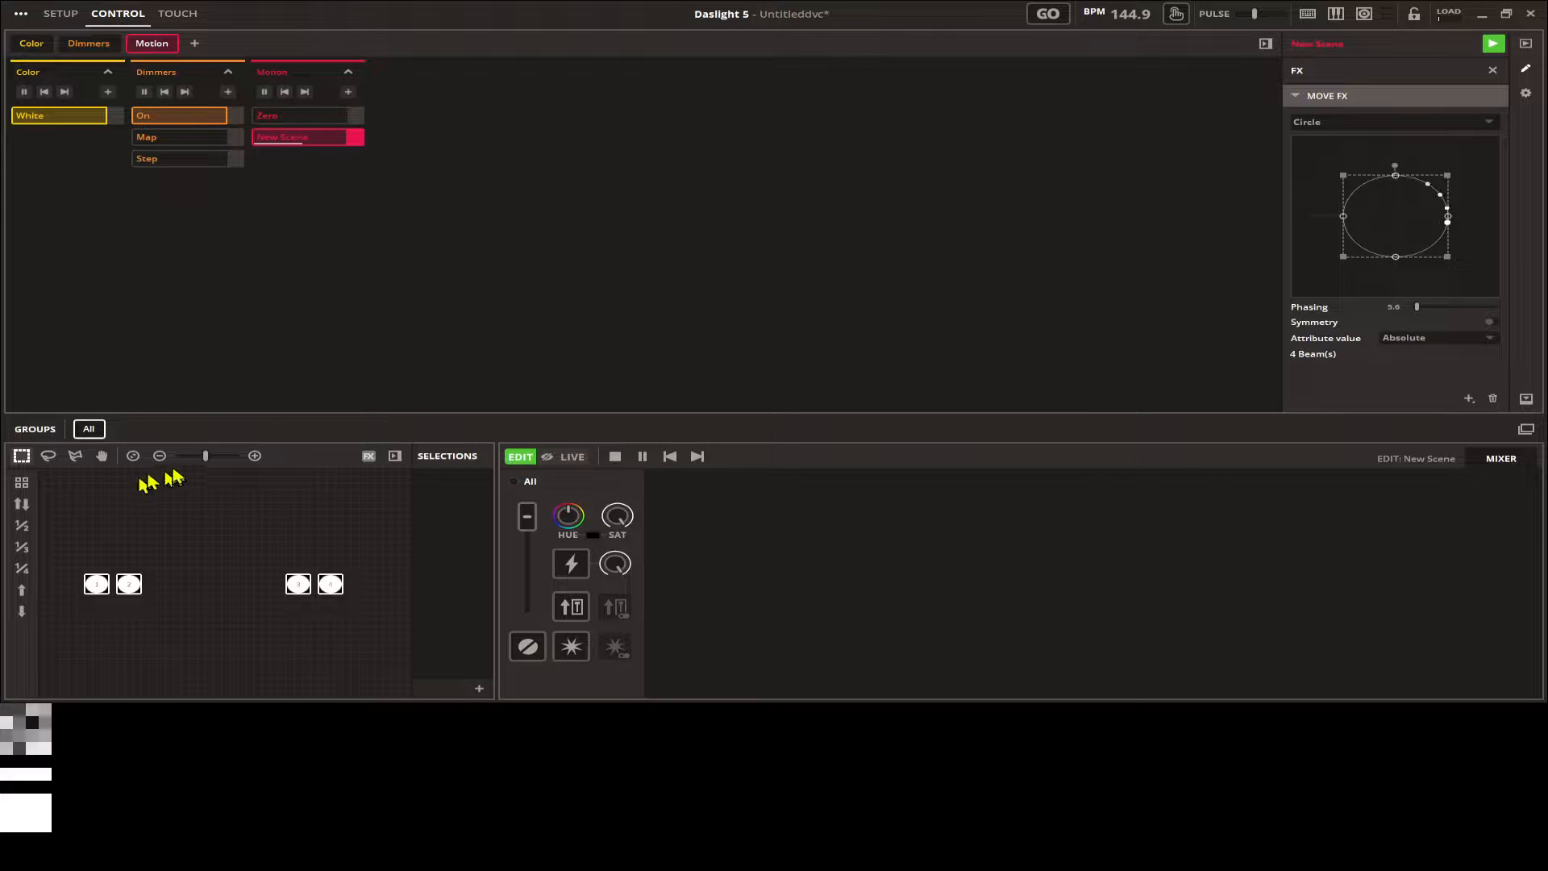
In the setup layout, create a group named Two Left from the left pair of fixtures
{"action": "left_click", "coordinate": [70, 15]}
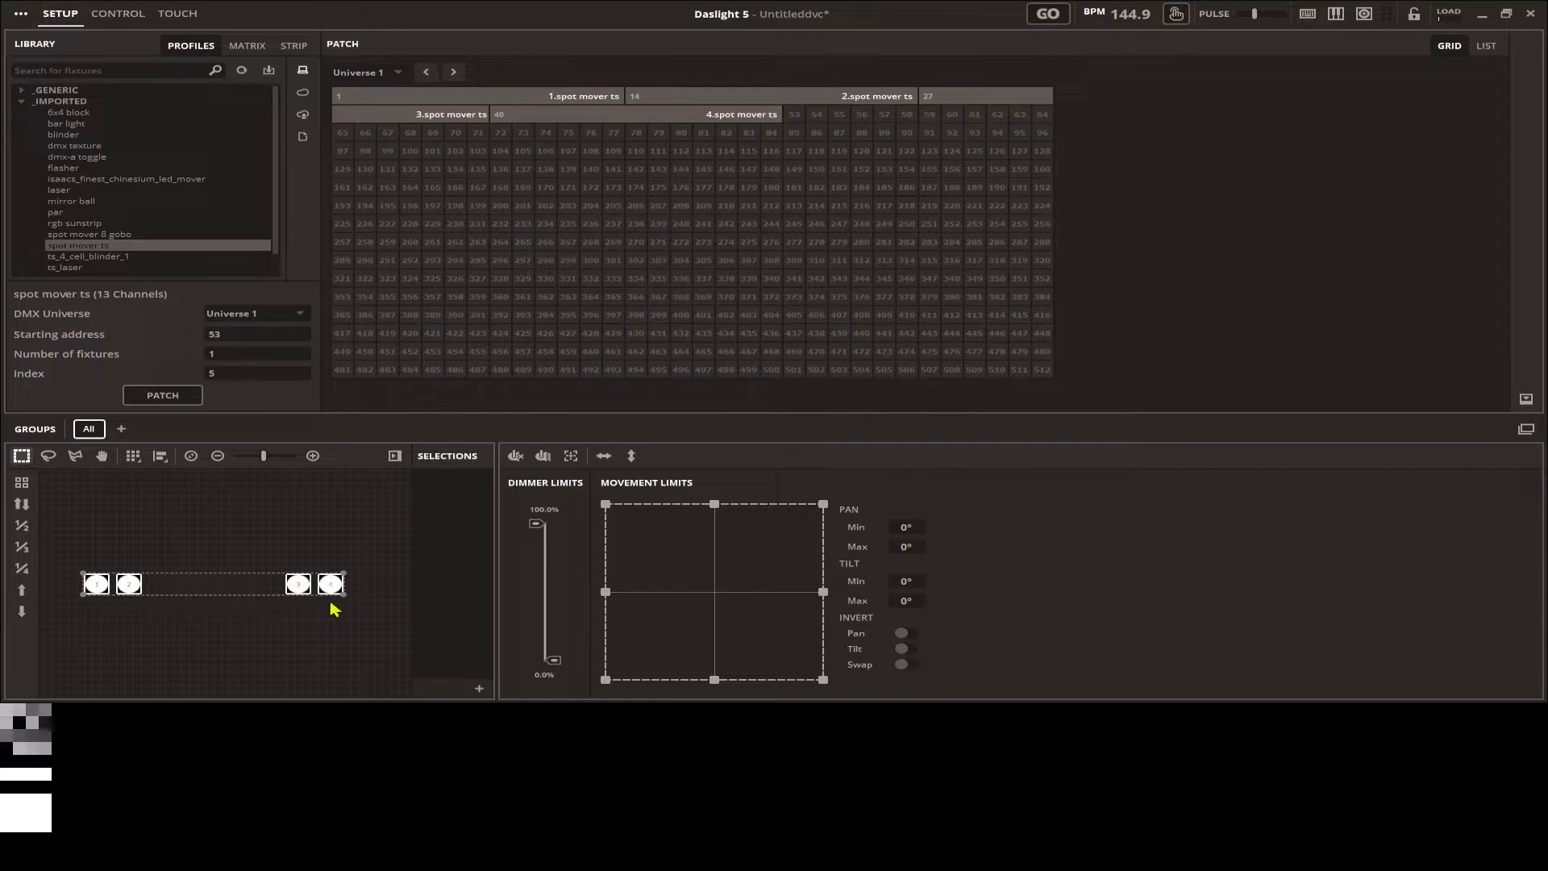
{"action": "left_click", "coordinate": [240, 514]}
{"action": "left_click_drag", "start_coordinate": [79, 618], "coordinate": [145, 558]}
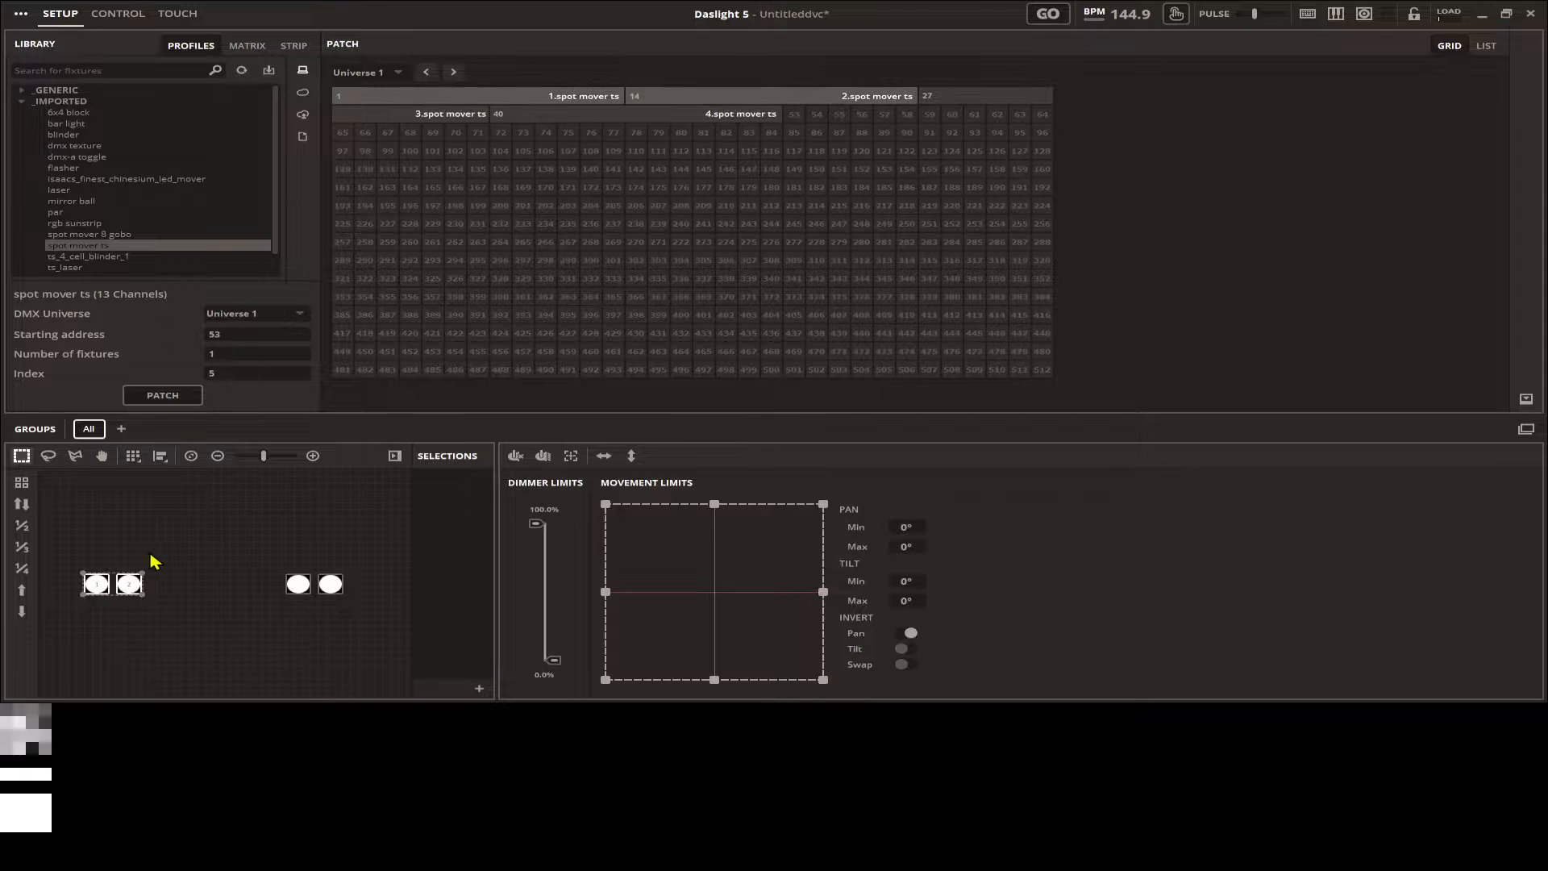
{"action": "right_click", "coordinate": [127, 582]}
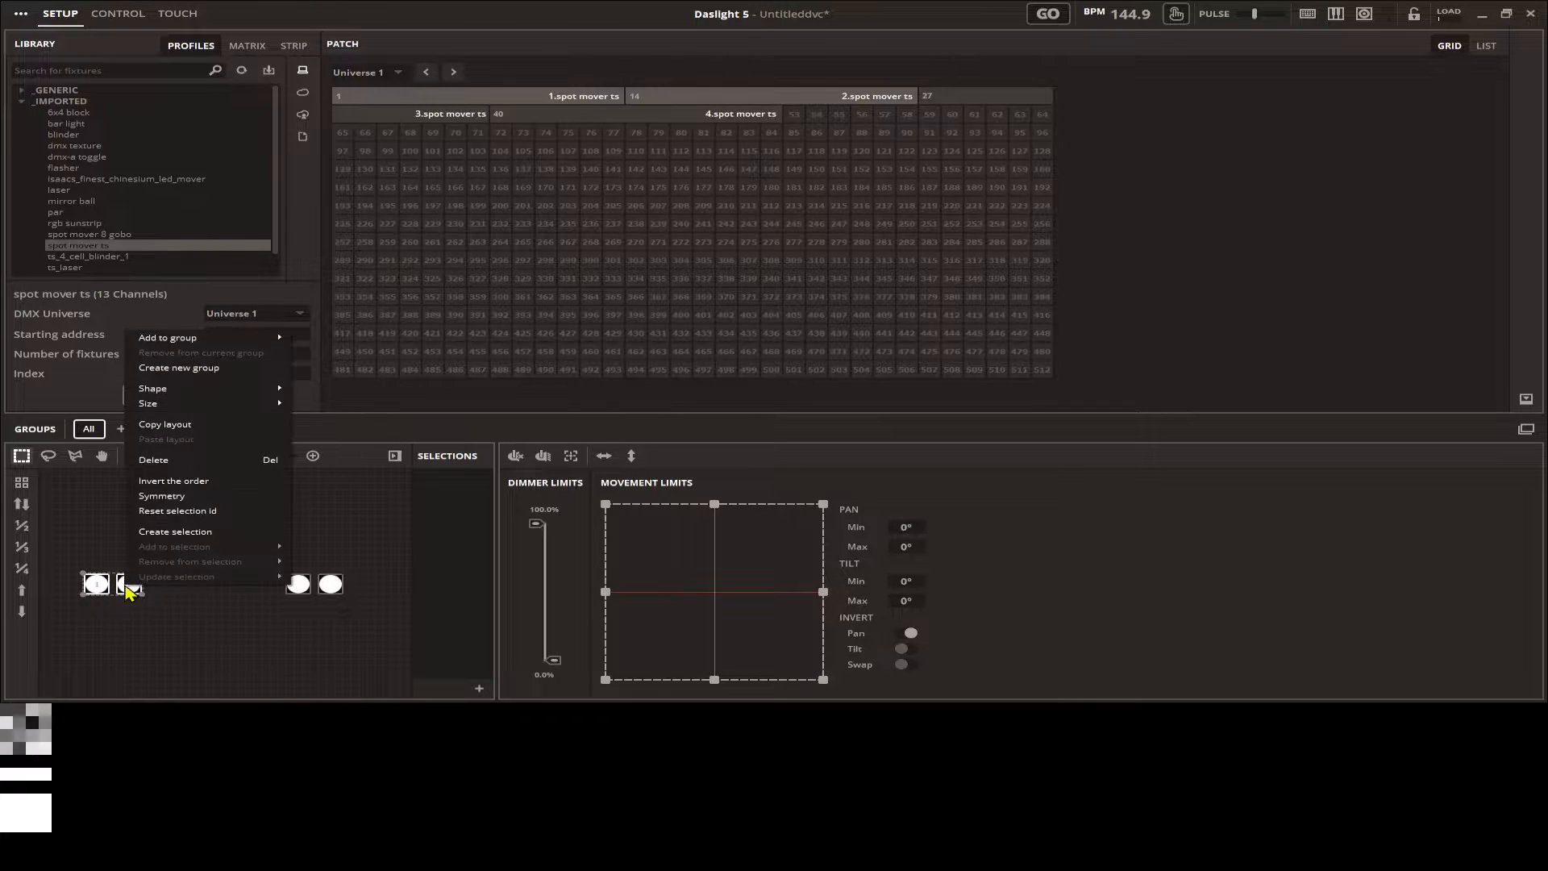
{"action": "left_click", "coordinate": [92, 666]}
{"action": "left_click_drag", "start_coordinate": [178, 654], "coordinate": [74, 558]}
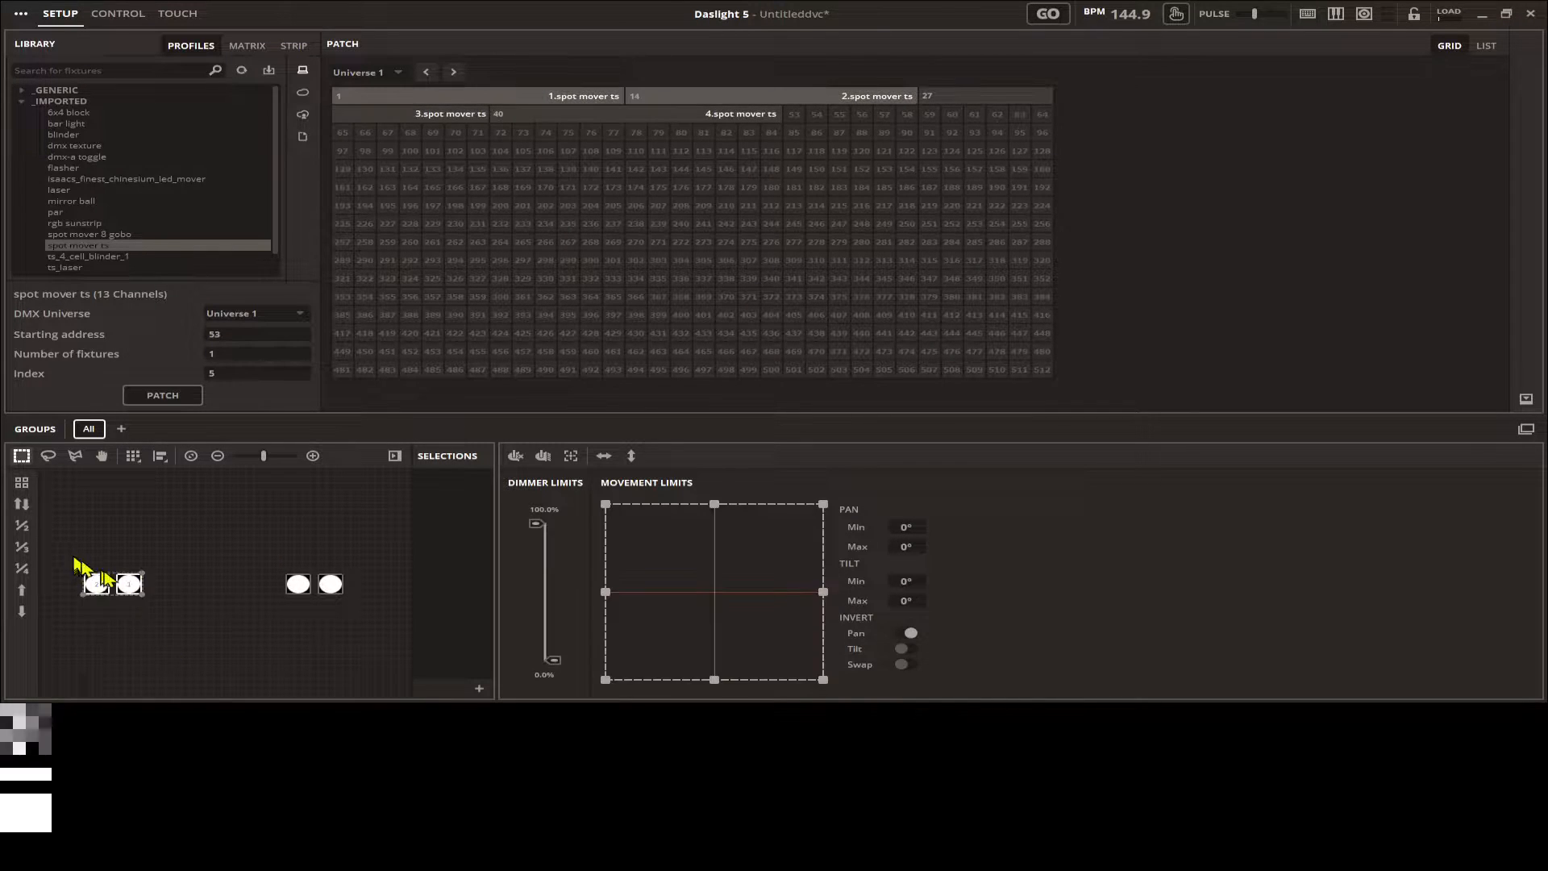
{"action": "right_click", "coordinate": [125, 582]}
{"action": "left_click", "coordinate": [234, 358]}
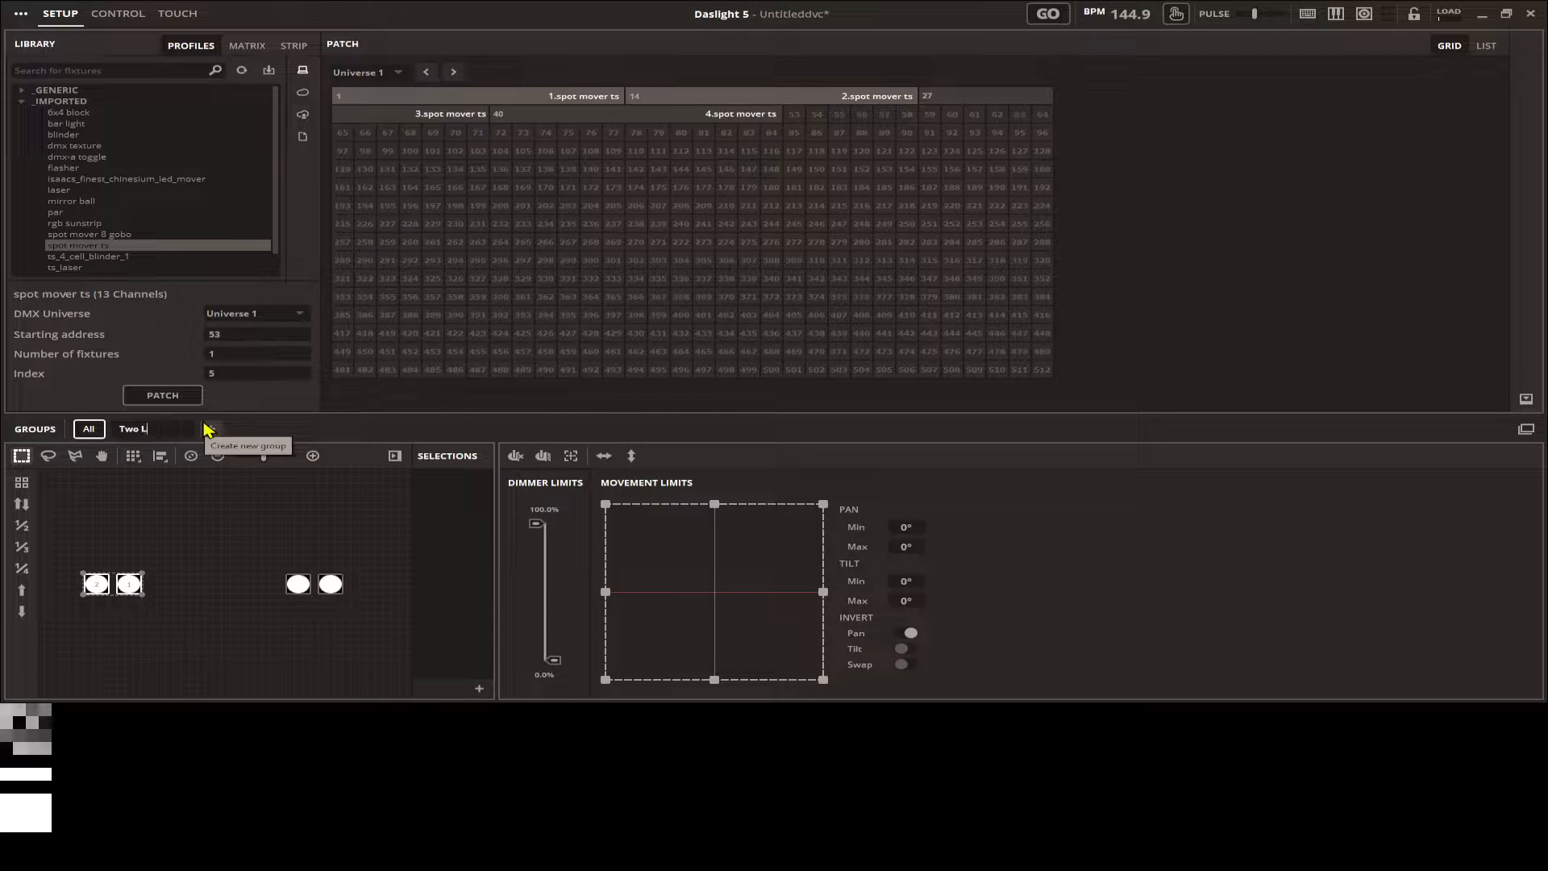
{"action": "type", "text": "Two Left"}
{"action": "key", "text": "Return"}
Create a group named Two Right from the right pair of fixtures
{"action": "left_click_drag", "start_coordinate": [242, 538], "coordinate": [318, 586]}
{"action": "right_click", "coordinate": [299, 582]}
{"action": "left_click", "coordinate": [364, 360]}
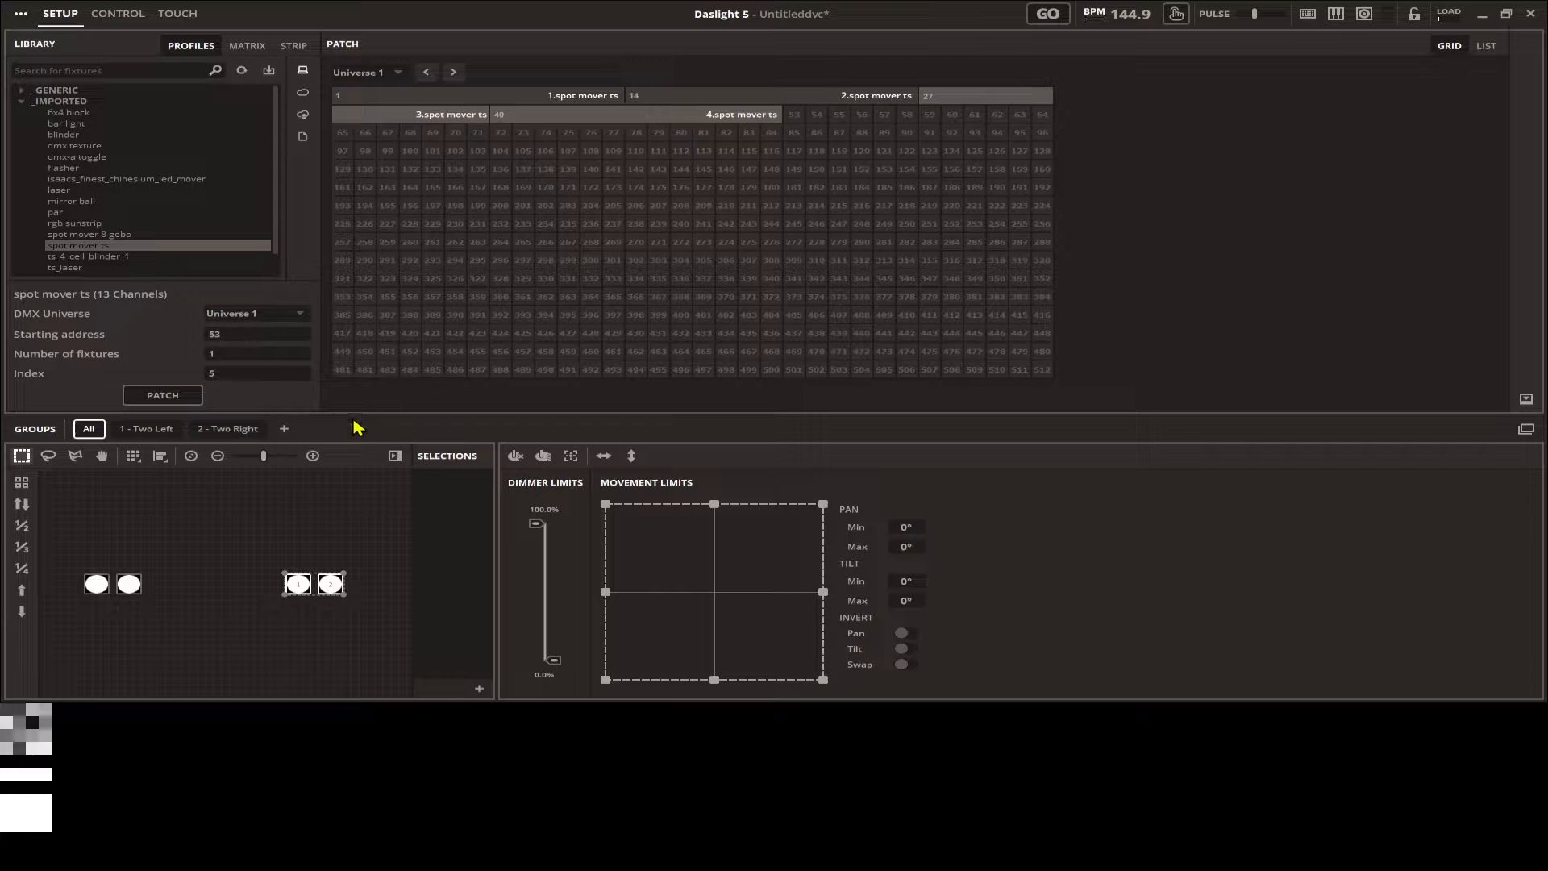
In the control view's mixer, flash the Two Left, Two Right and All groups one after another to test them
{"action": "left_click", "coordinate": [117, 13]}
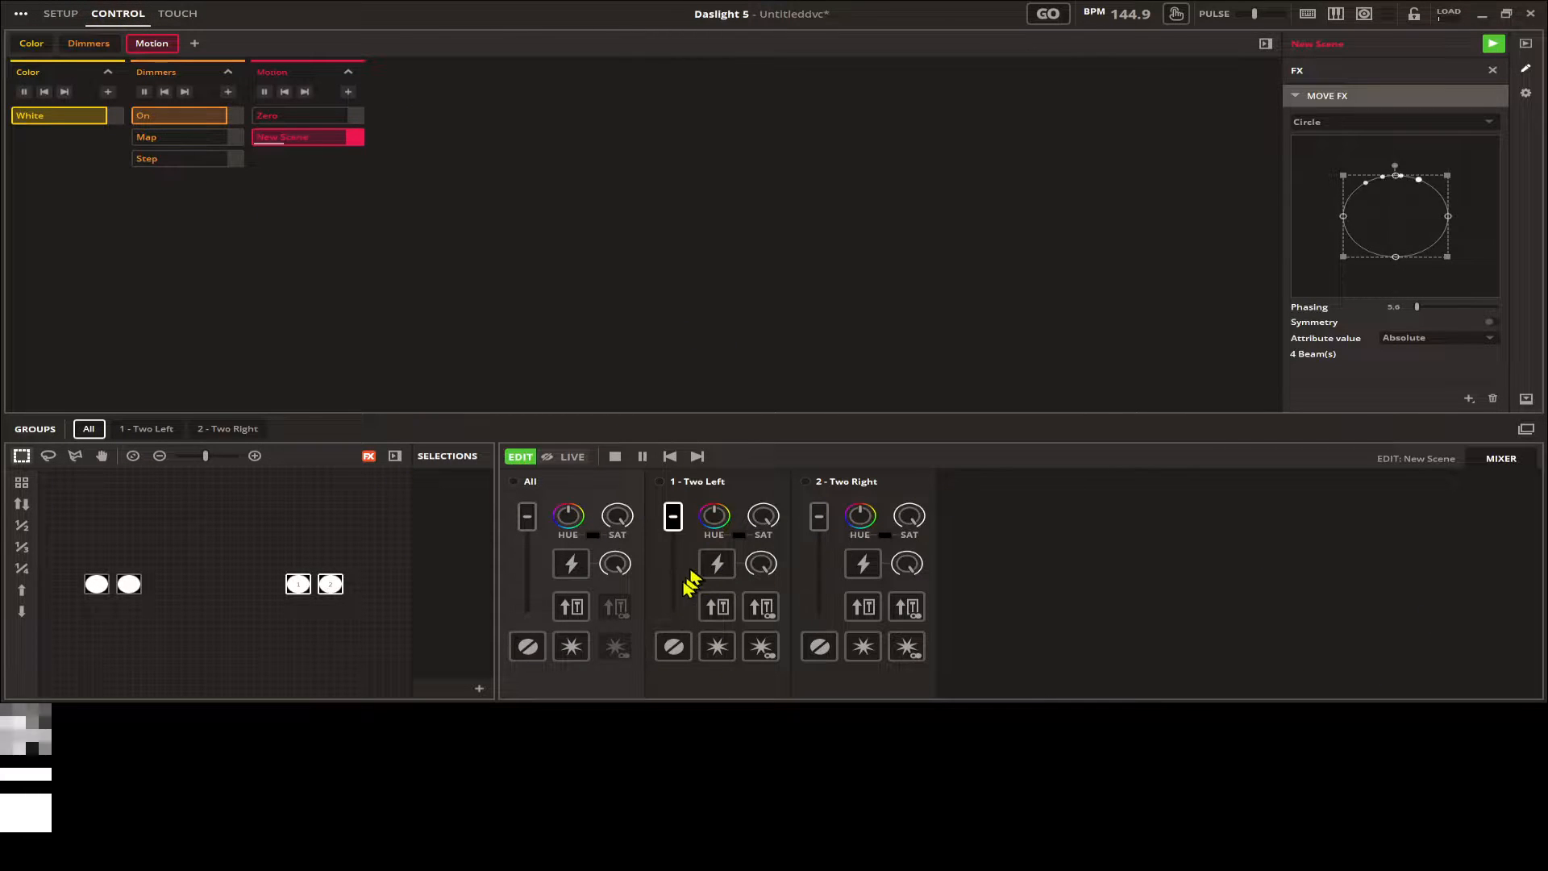
{"action": "left_click", "coordinate": [717, 564]}
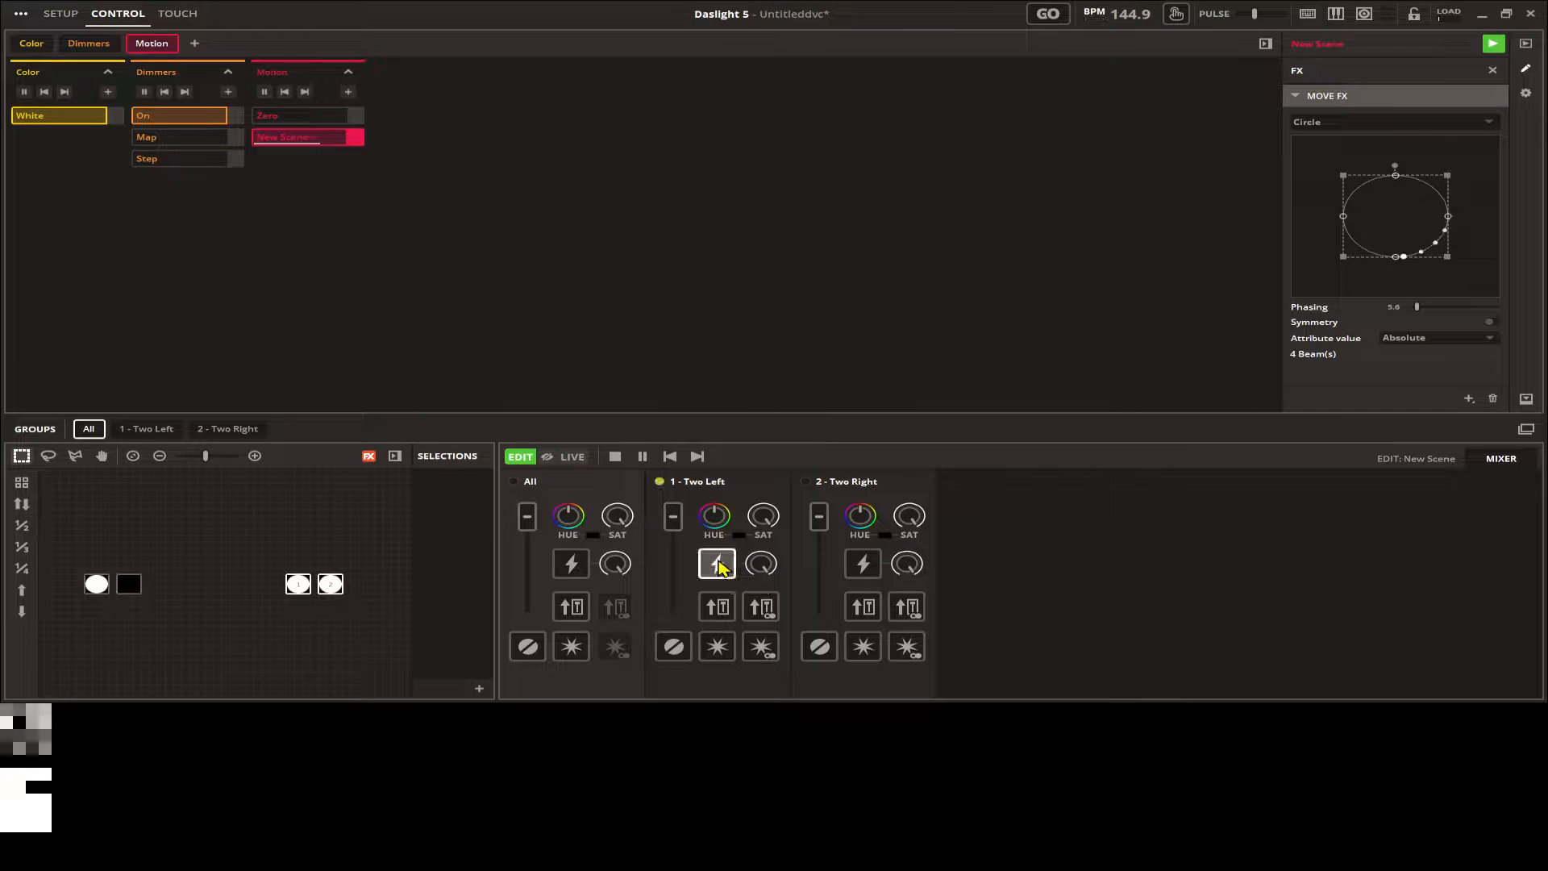
{"action": "left_click", "coordinate": [863, 565]}
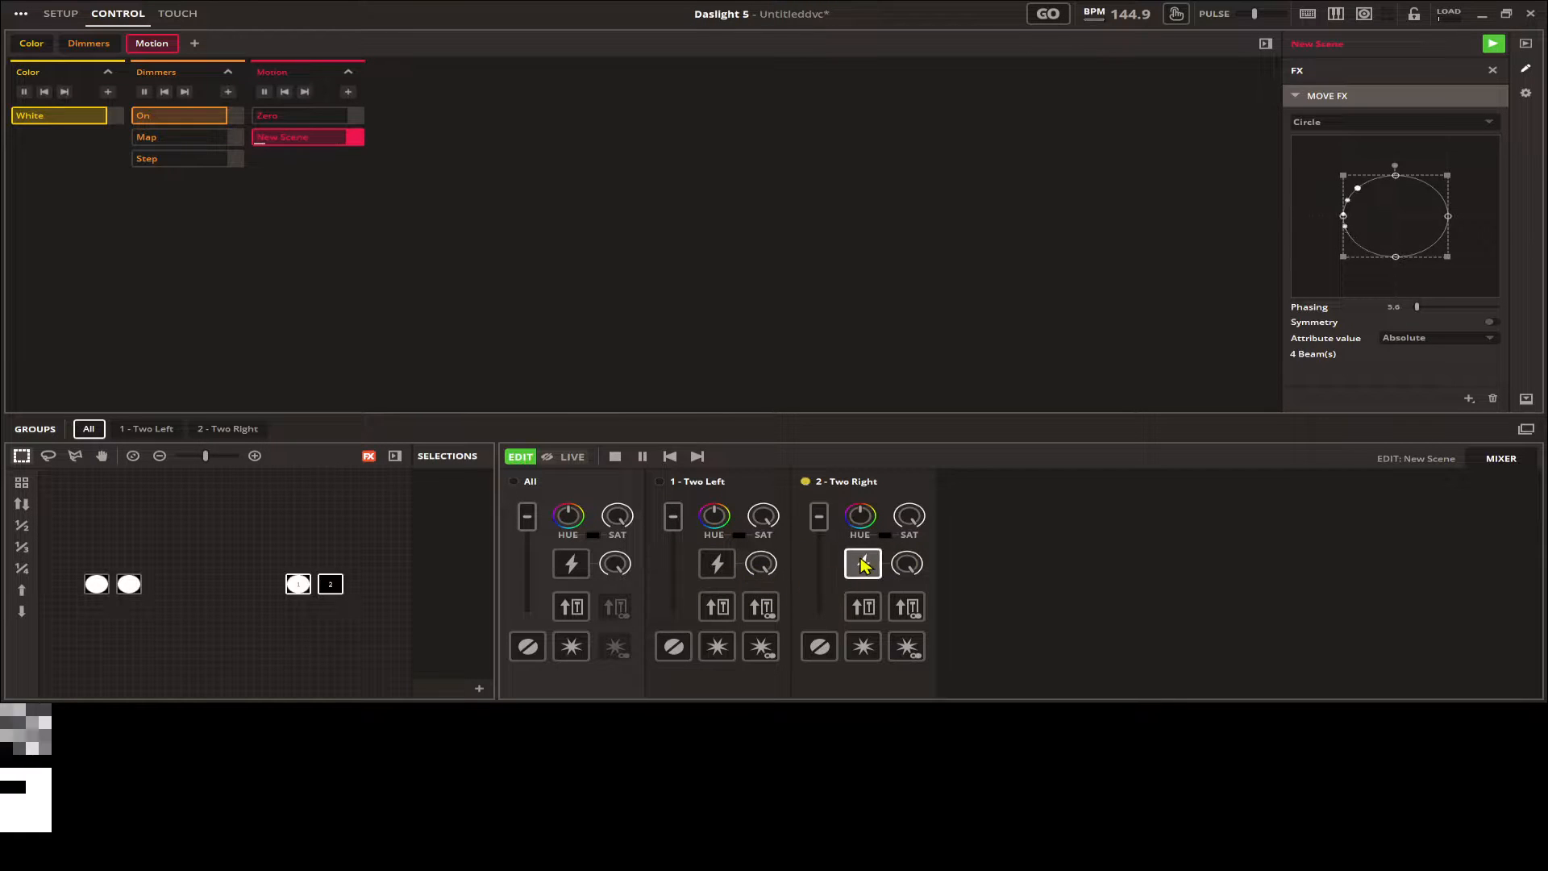
{"action": "left_click", "coordinate": [570, 565]}
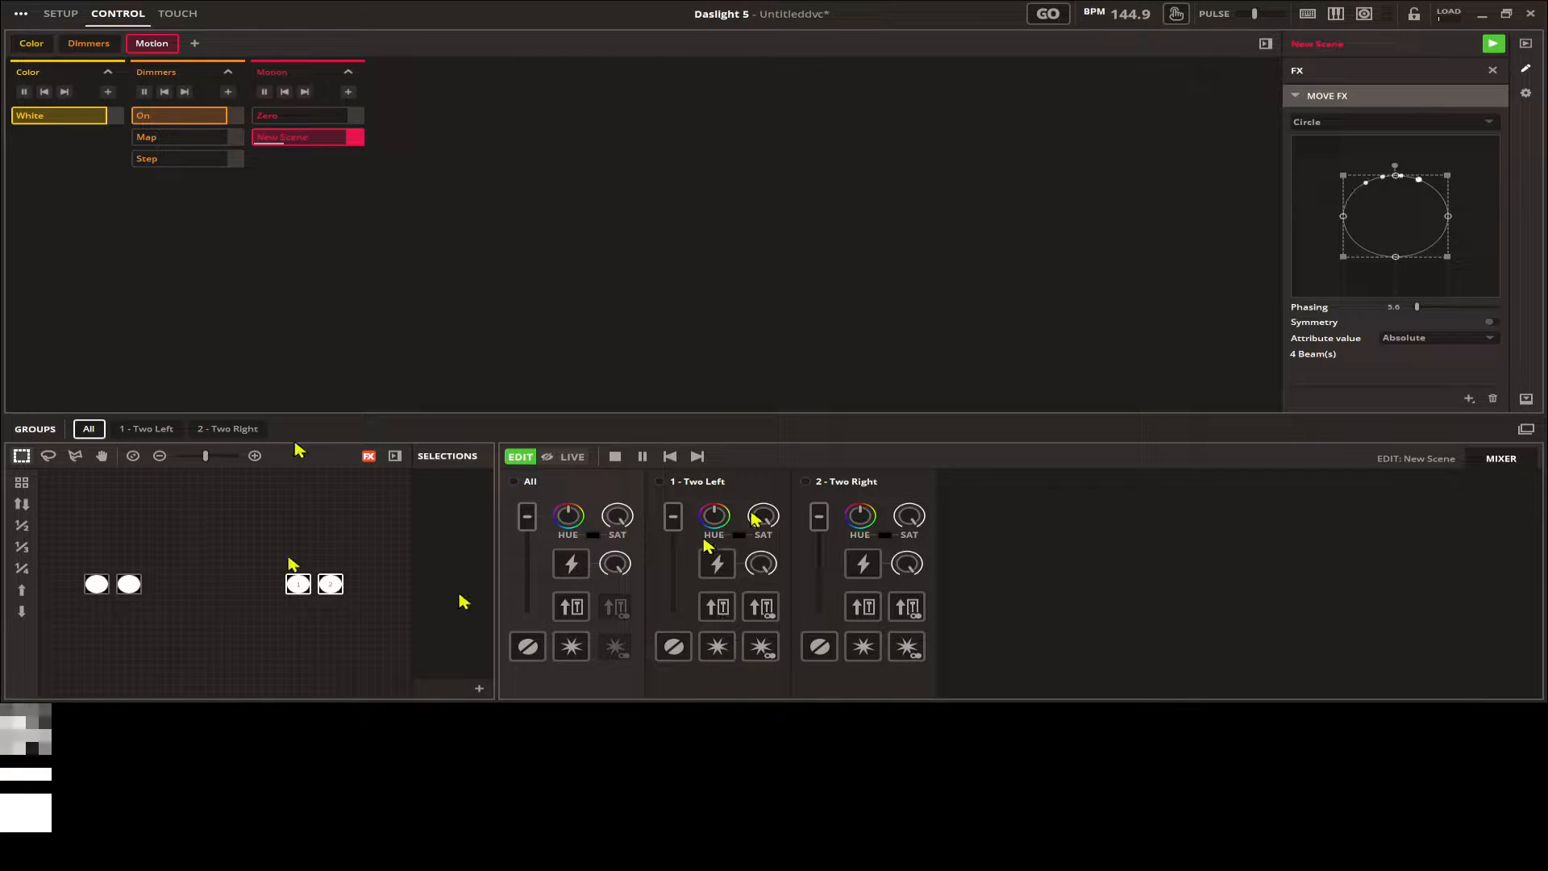
Add a scene named Rainbow to the Color bank and play it
{"action": "left_click", "coordinate": [107, 93]}
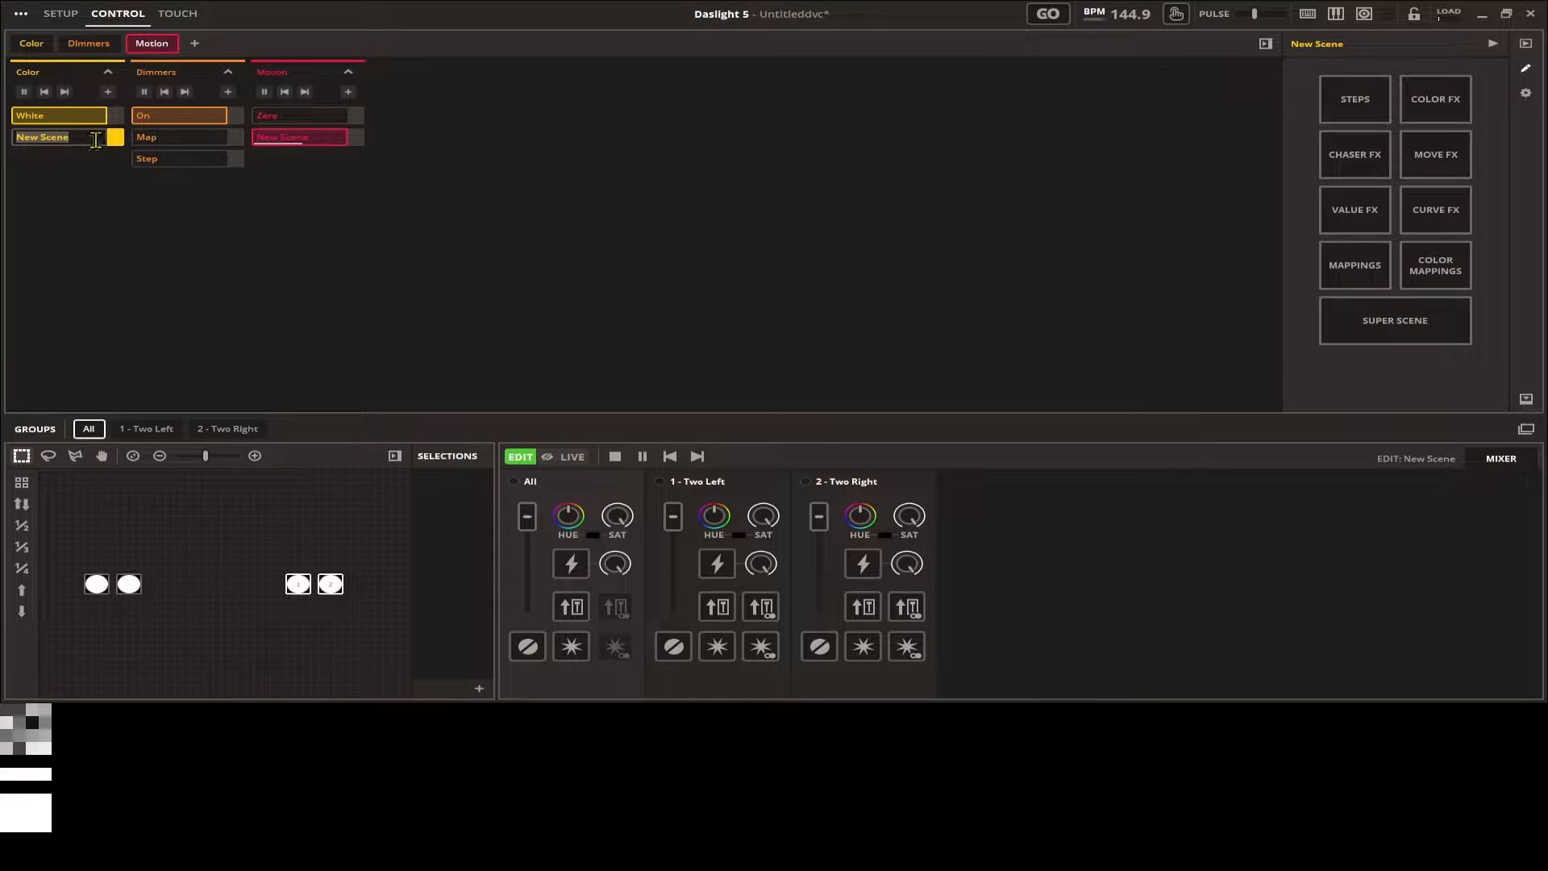
{"action": "left_click_drag", "start_coordinate": [95, 134], "coordinate": [1, 136]}
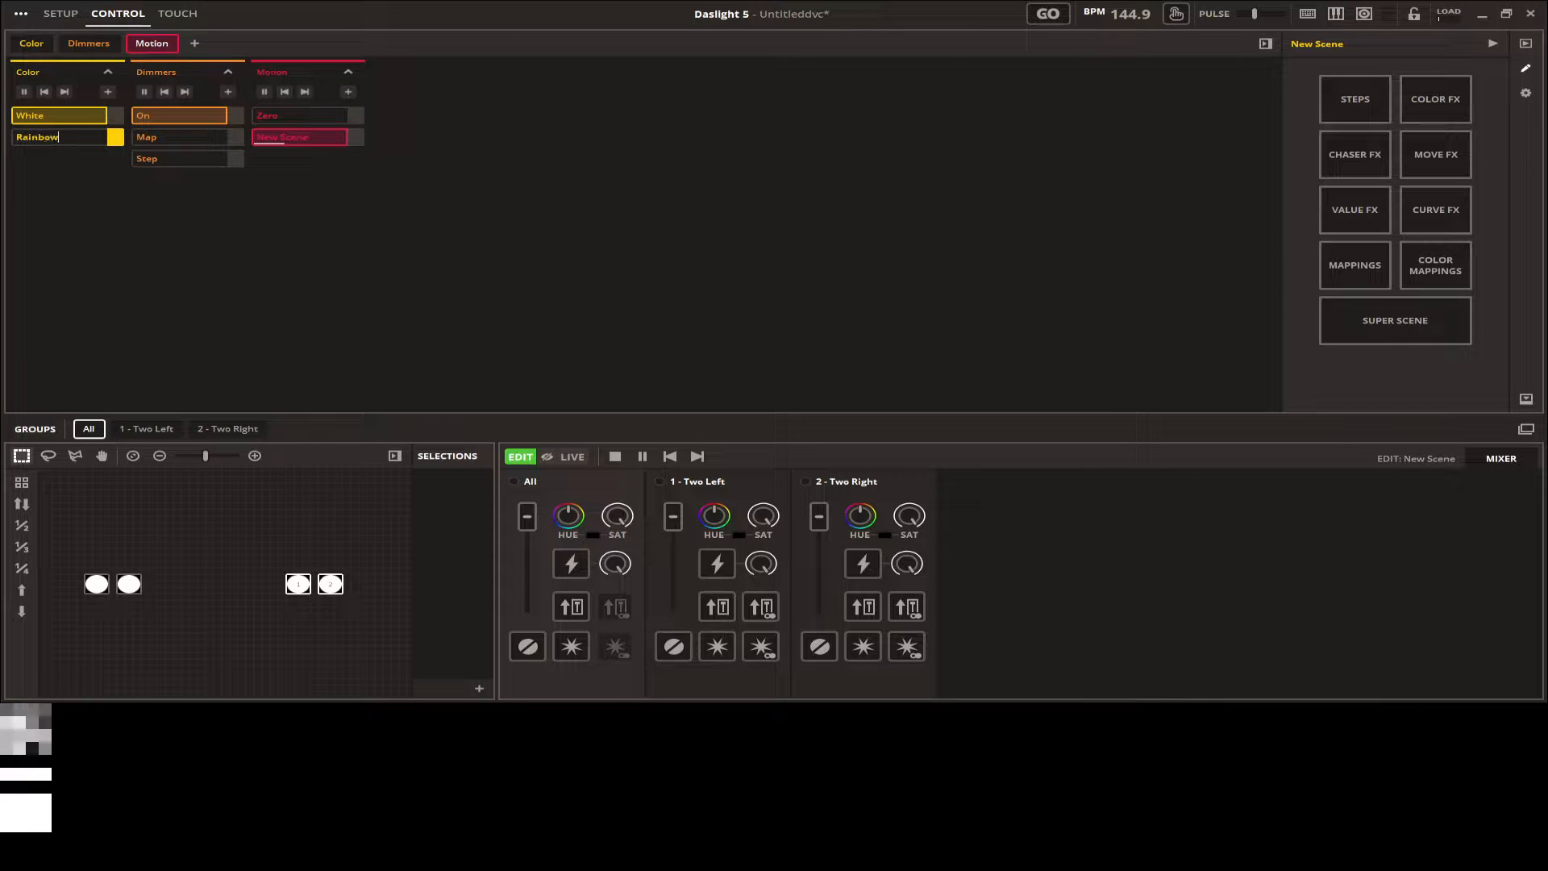
{"action": "left_click", "coordinate": [85, 138]}
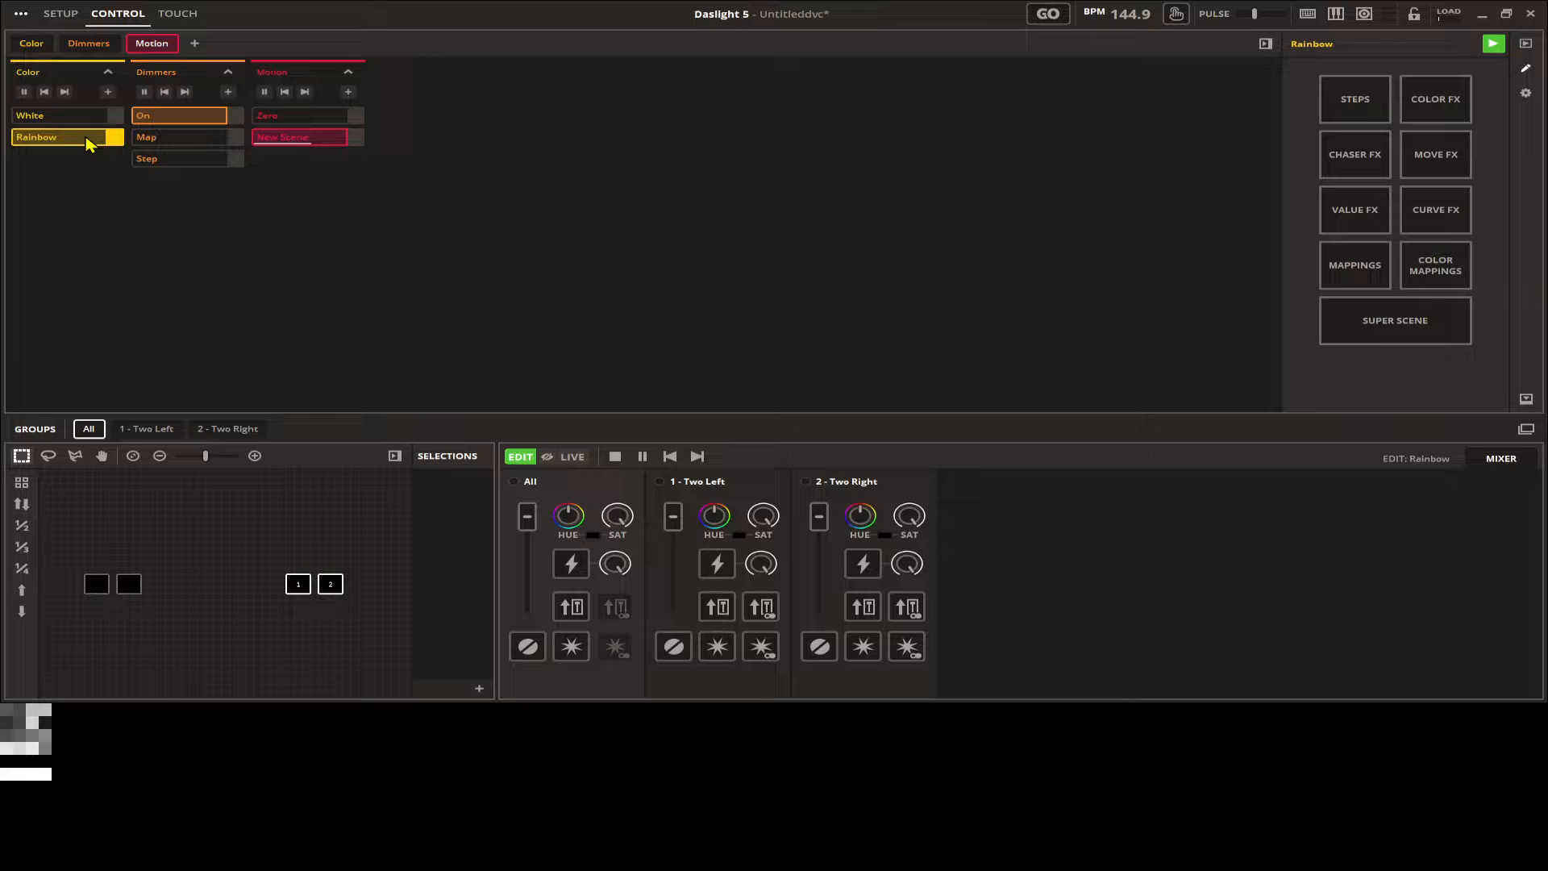
{"action": "left_click", "coordinate": [1436, 118]}
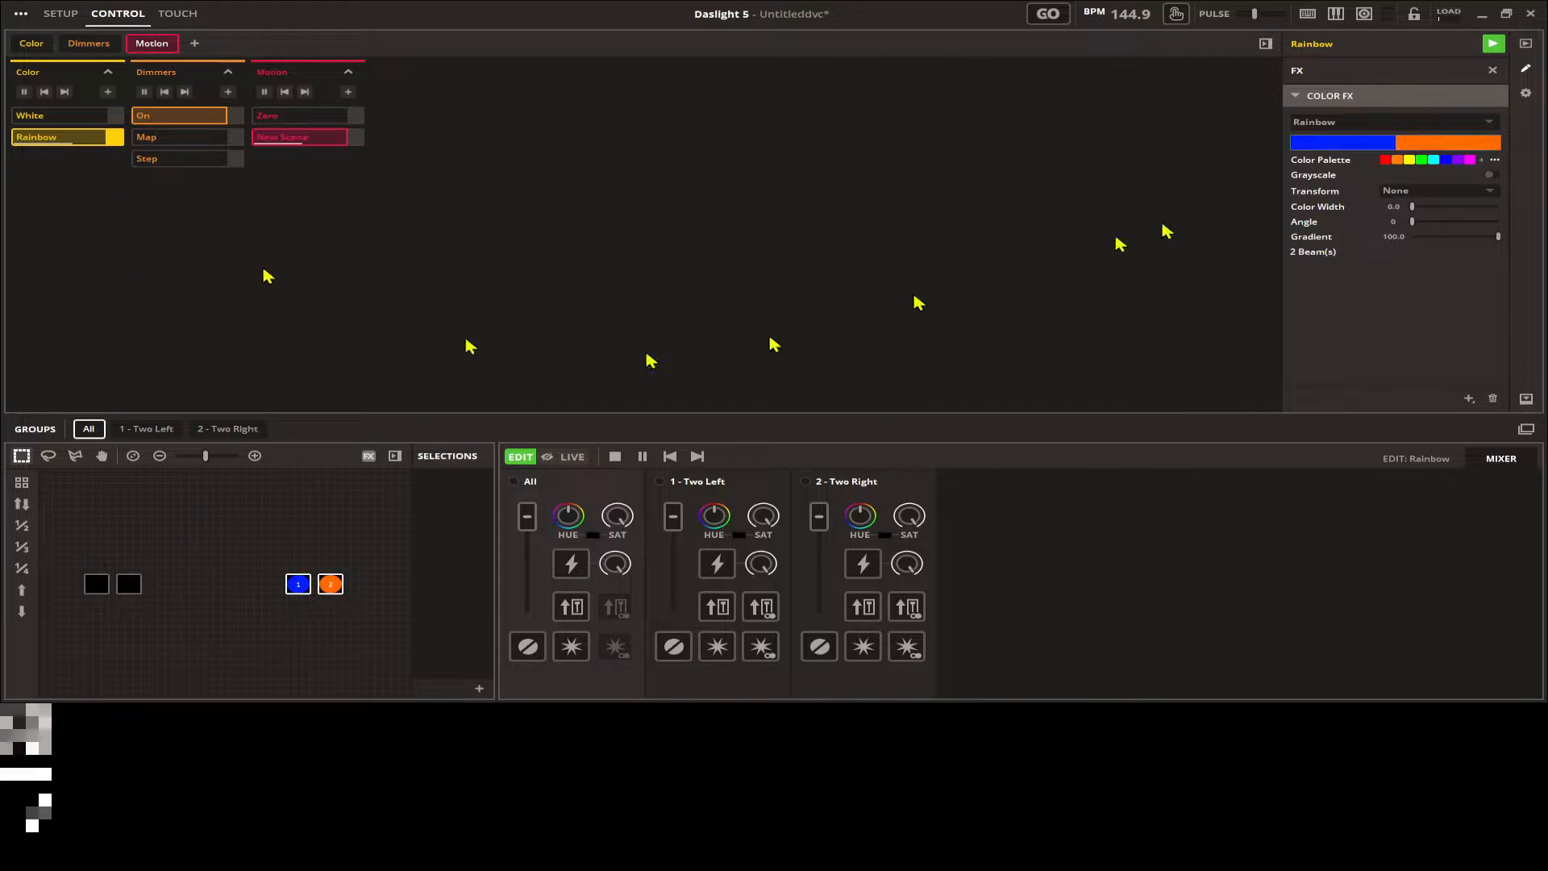
{"action": "right_click", "coordinate": [1400, 99]}
{"action": "left_click", "coordinate": [1432, 109]}
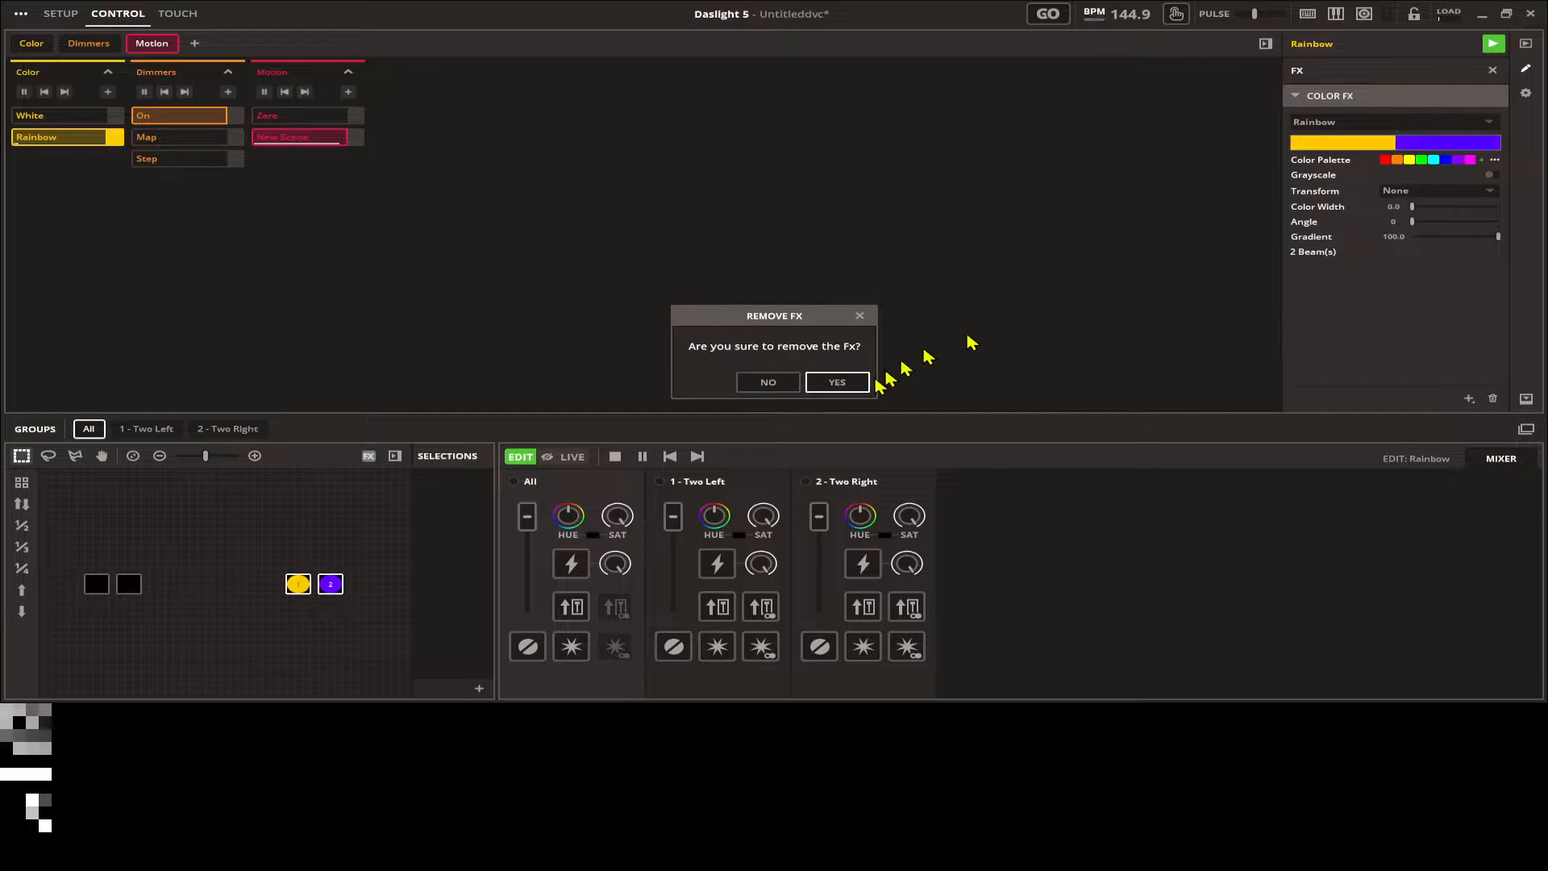
{"action": "left_click", "coordinate": [859, 377]}
Remove the Rainbow scene's two-beam effect and apply a Rainbow Color FX to all four fixtures
{"action": "left_click_drag", "start_coordinate": [49, 545], "coordinate": [403, 664]}
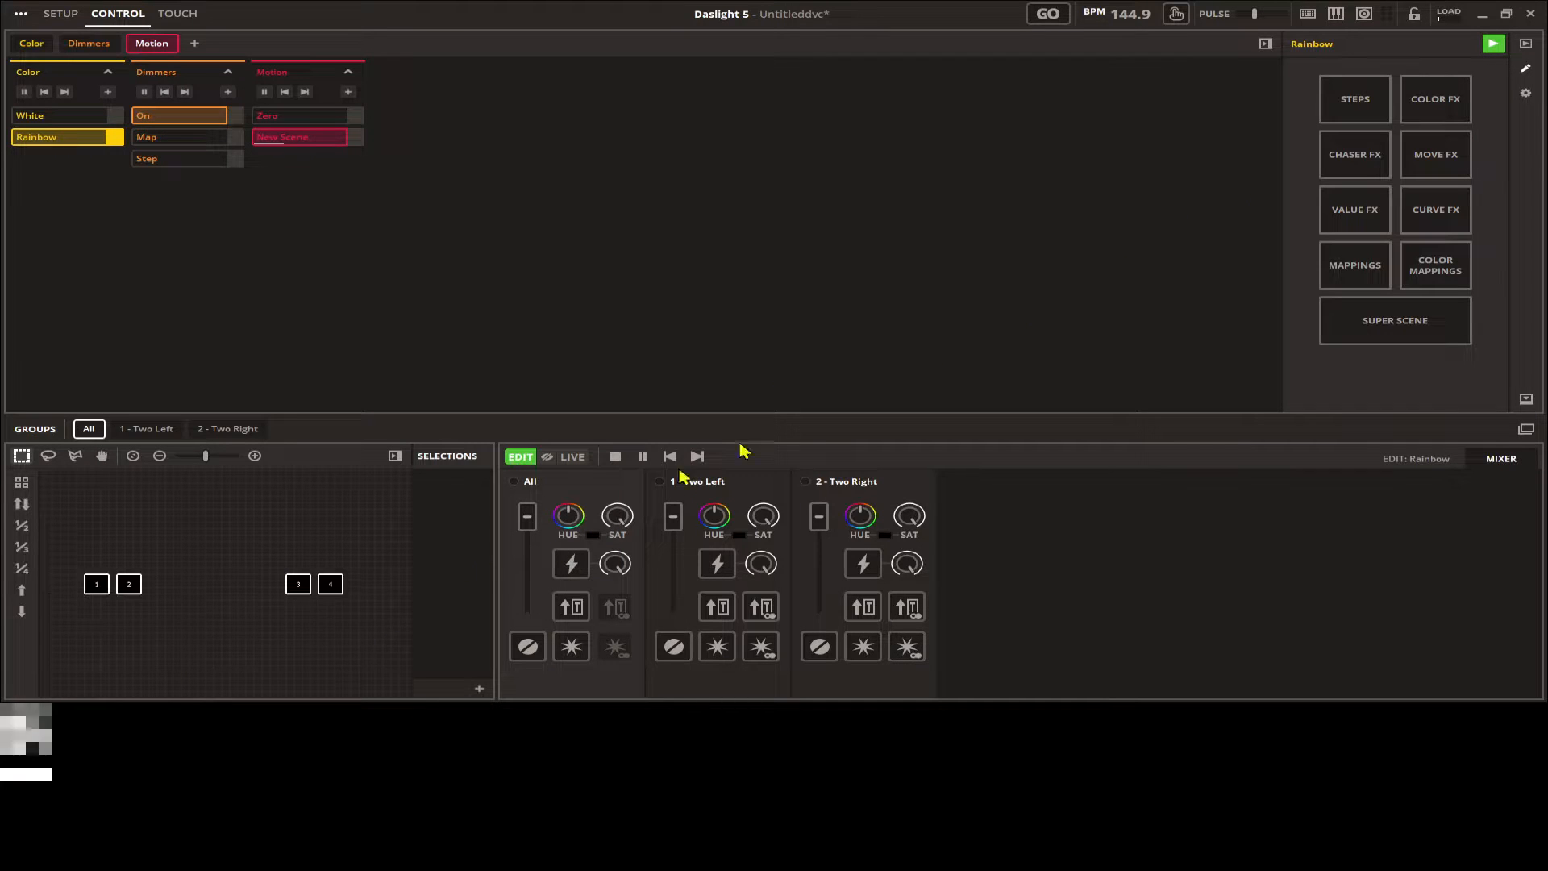
{"action": "left_click", "coordinate": [1457, 117]}
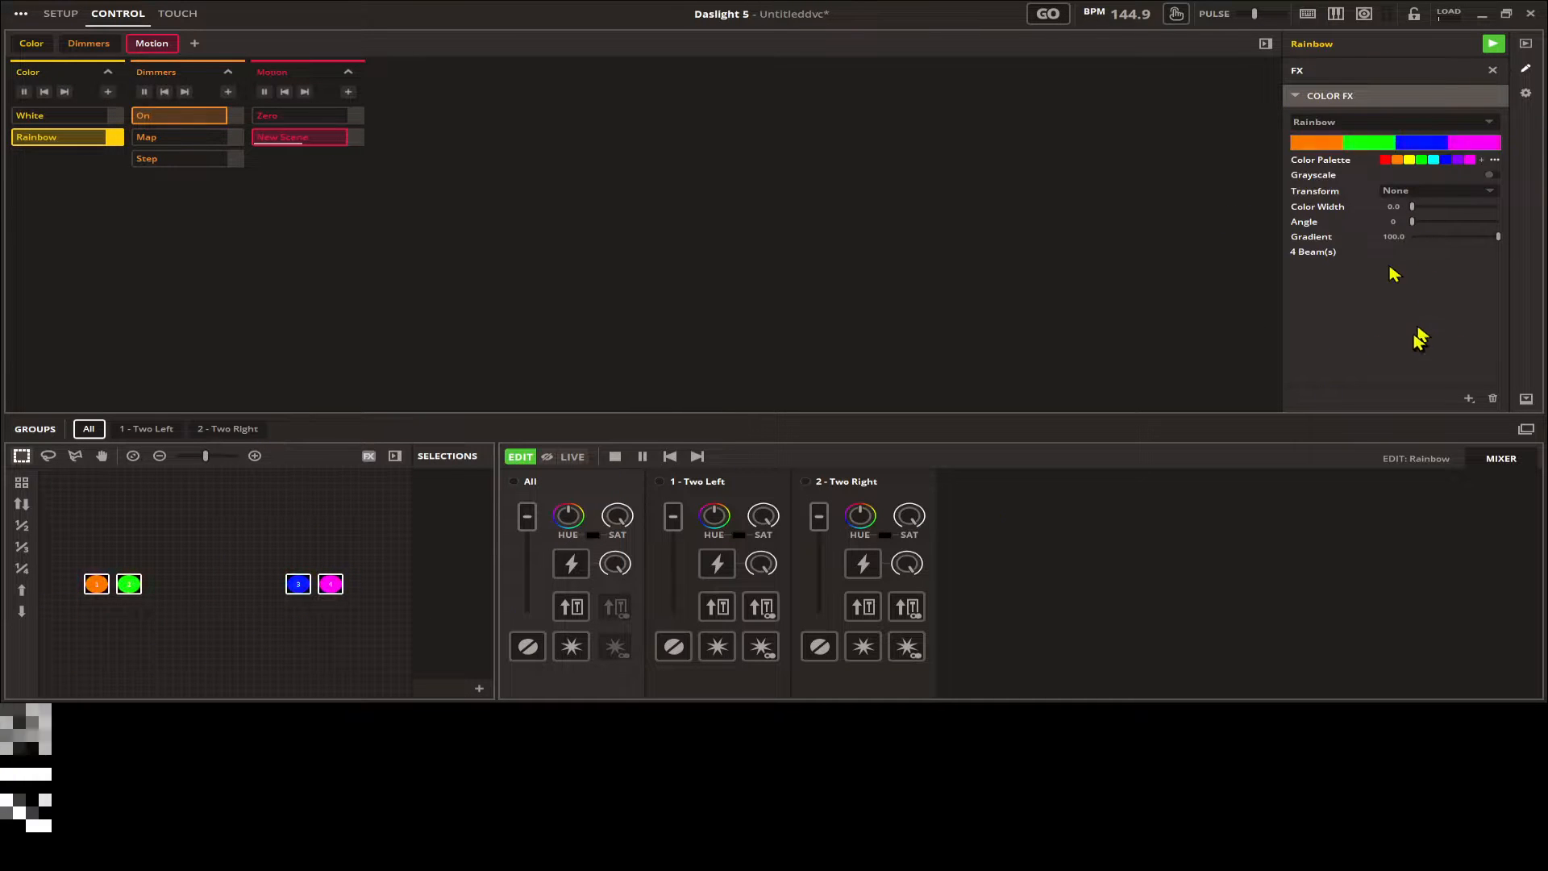
{"action": "left_click", "coordinate": [1296, 96]}
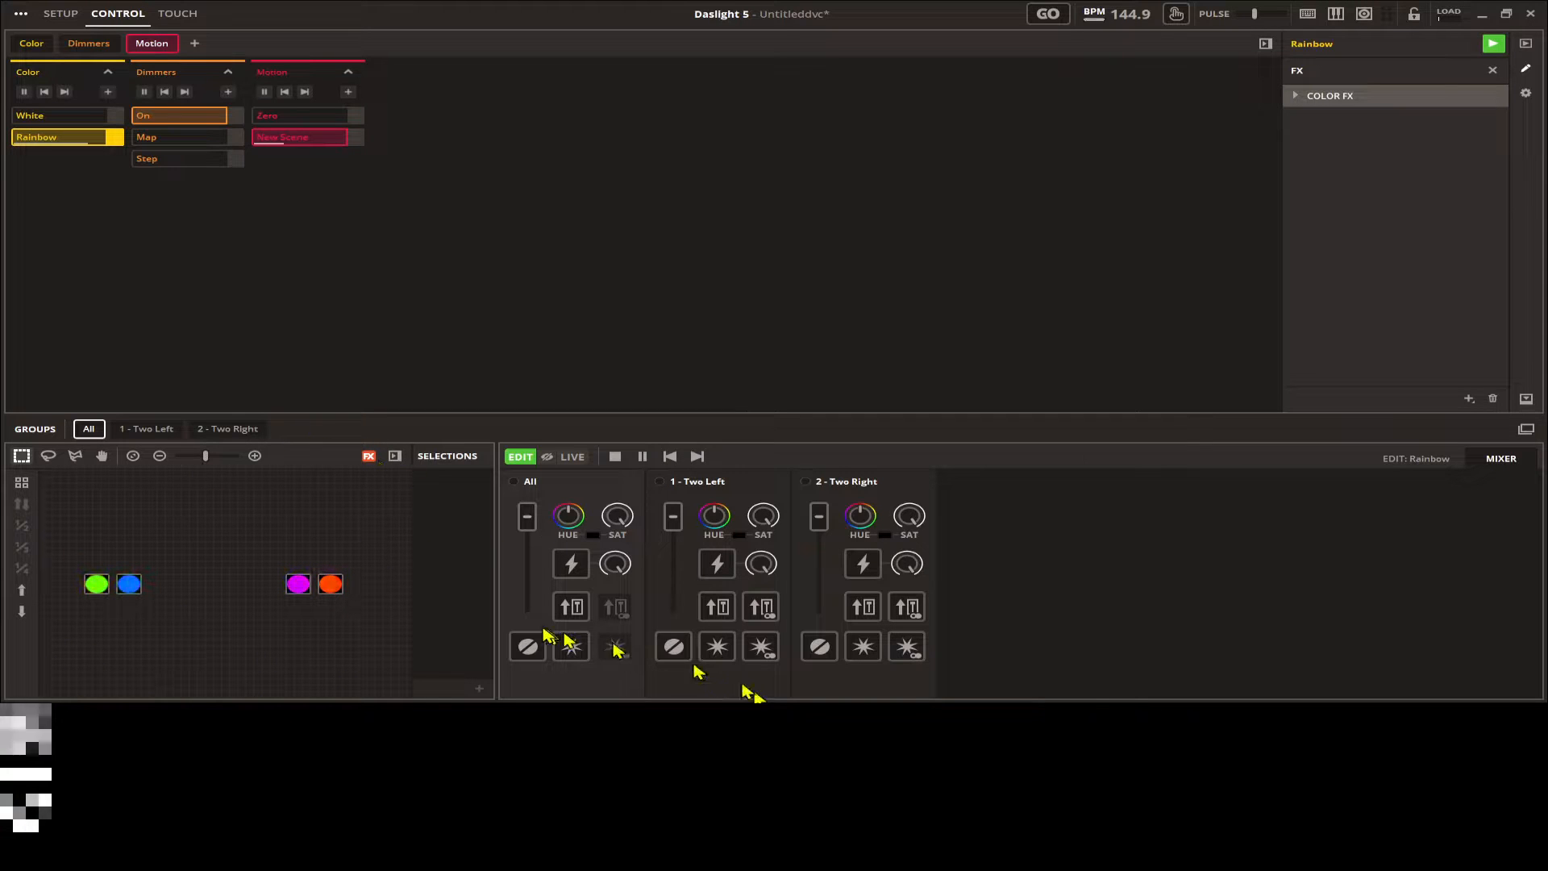
Test the strobe of the All, Two Left and Two Right groups in the mixer, plus the All group's flash
{"action": "left_click", "coordinate": [571, 564]}
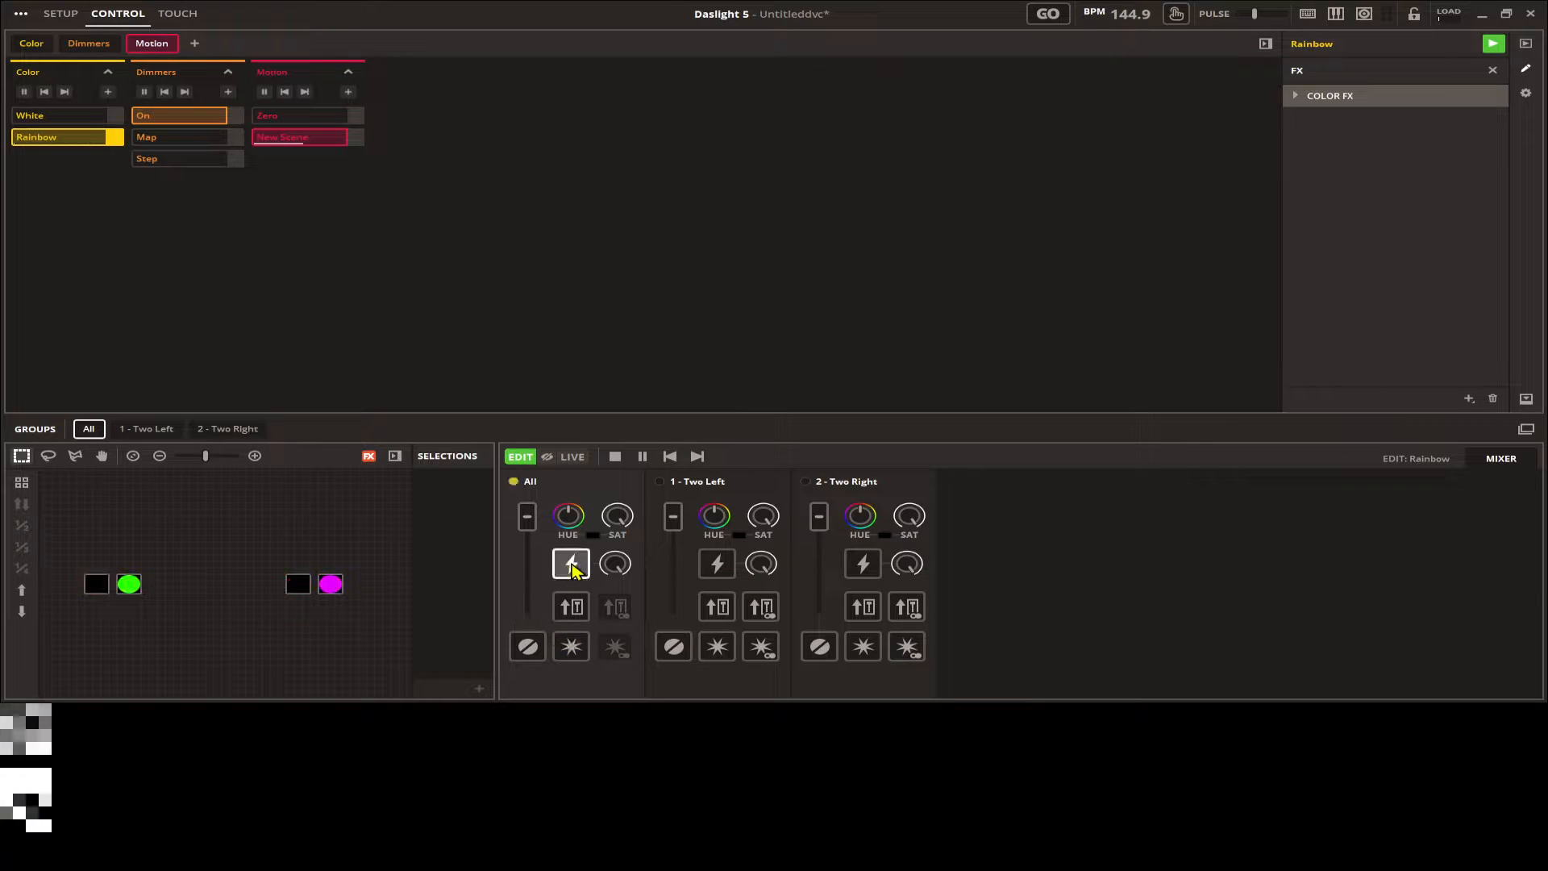
{"action": "left_click", "coordinate": [717, 564]}
{"action": "left_click", "coordinate": [862, 564]}
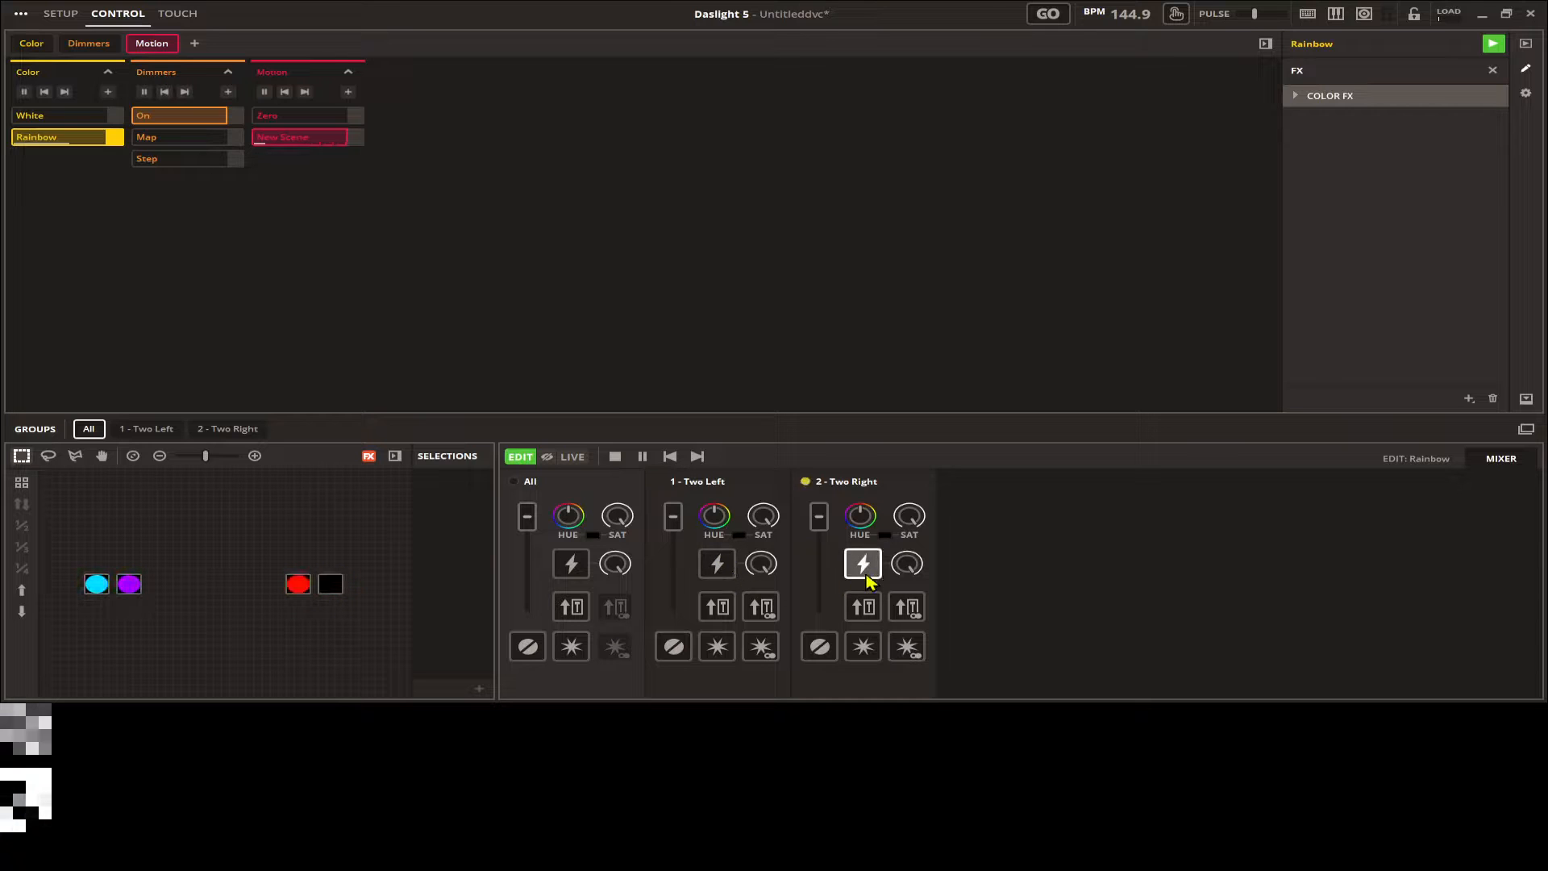
{"action": "left_click", "coordinate": [571, 646]}
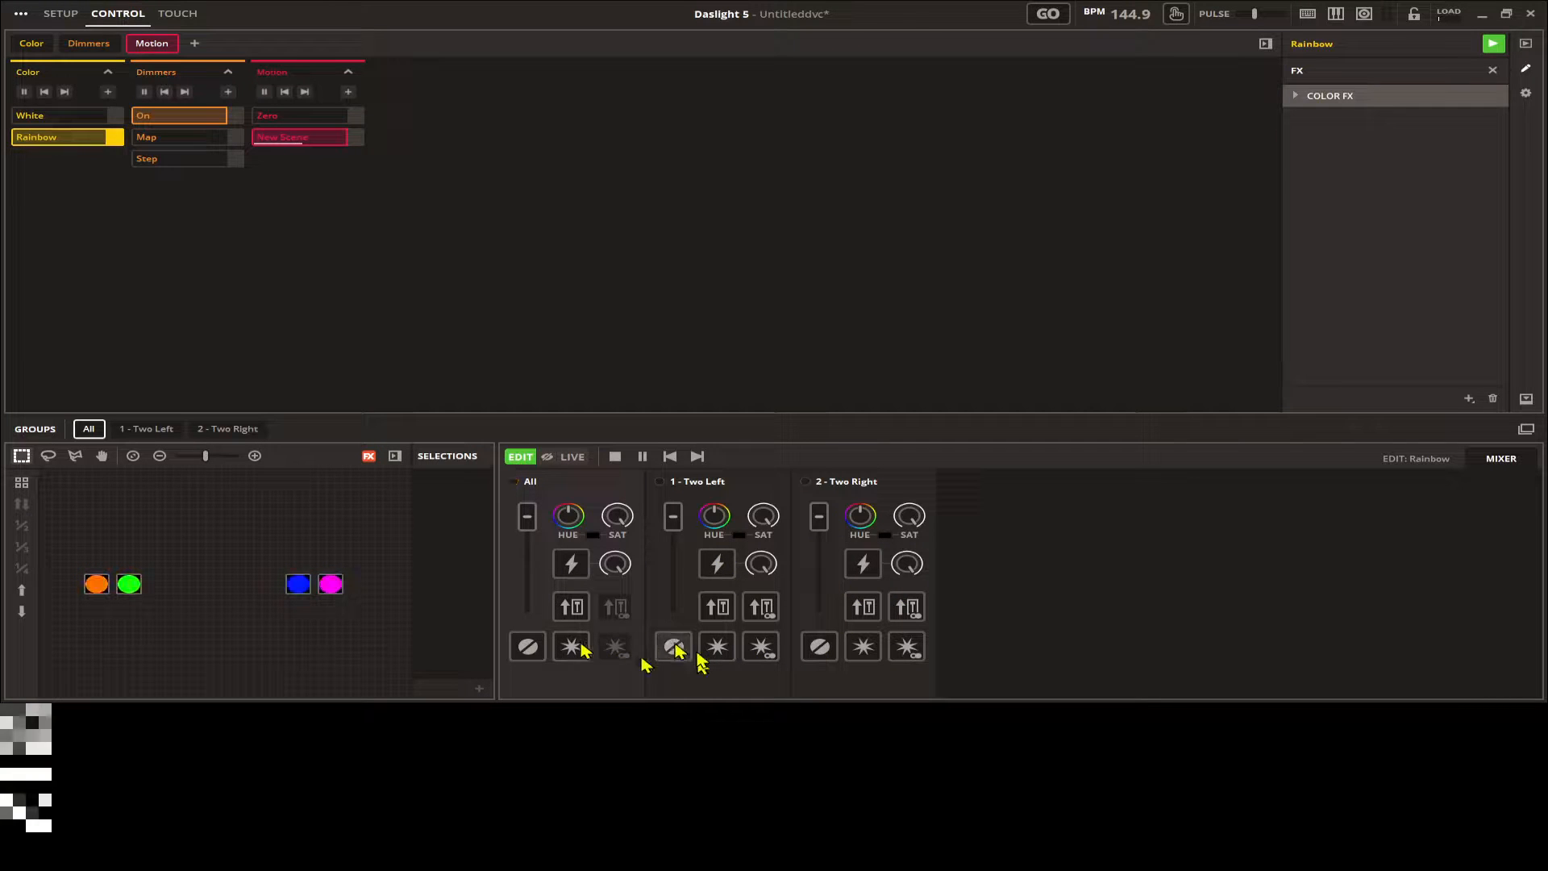
{"action": "left_click", "coordinate": [571, 606]}
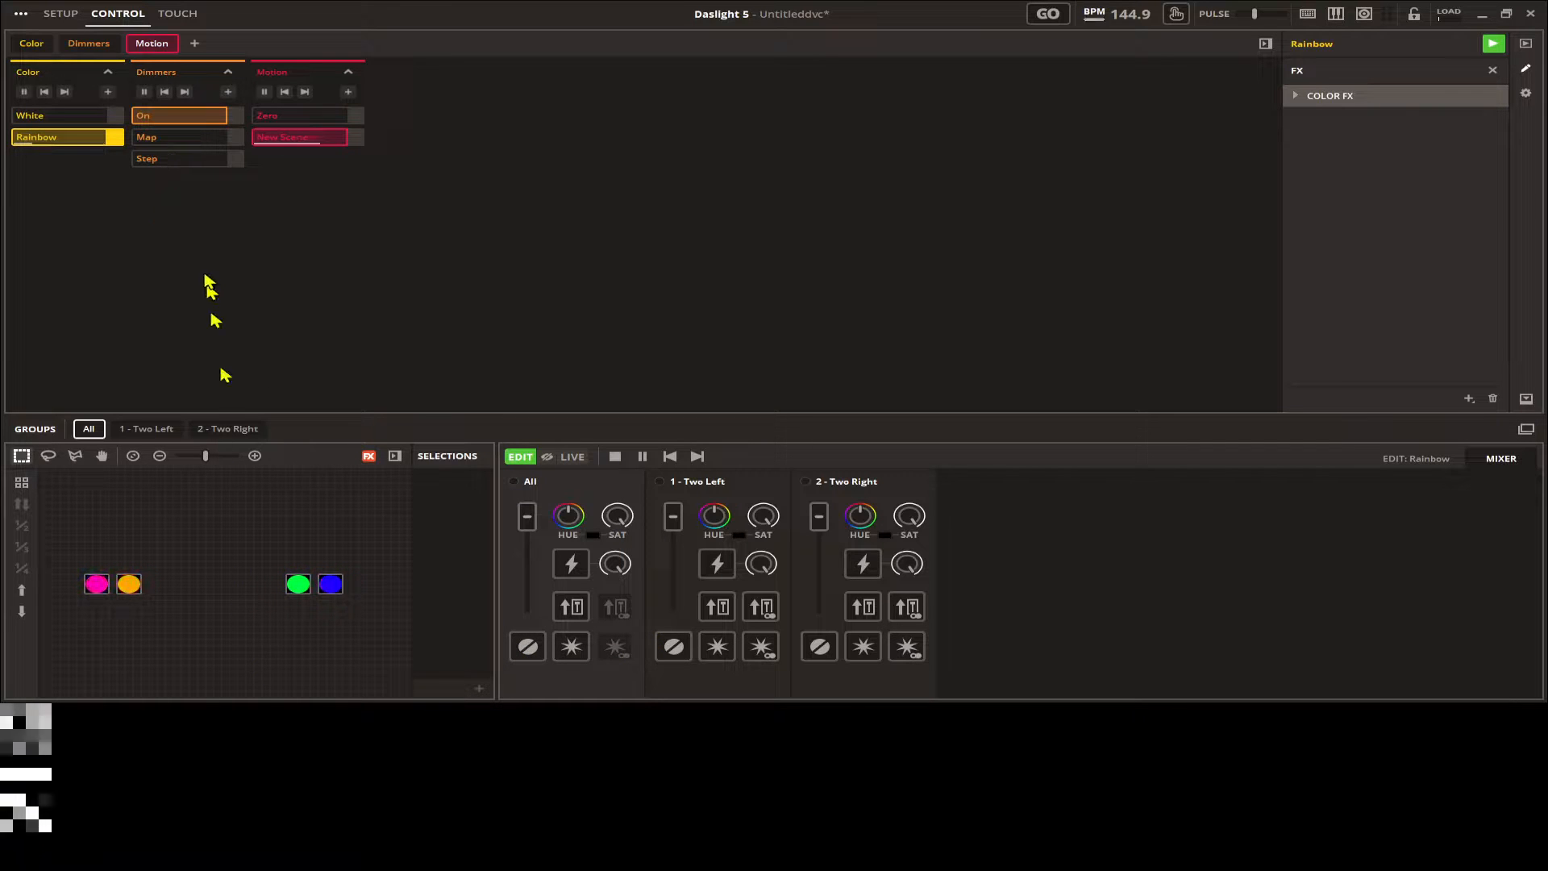
Play the Step scene of the Dimmers bank and test the All group's flash and strobe over it
{"action": "left_click", "coordinate": [171, 161]}
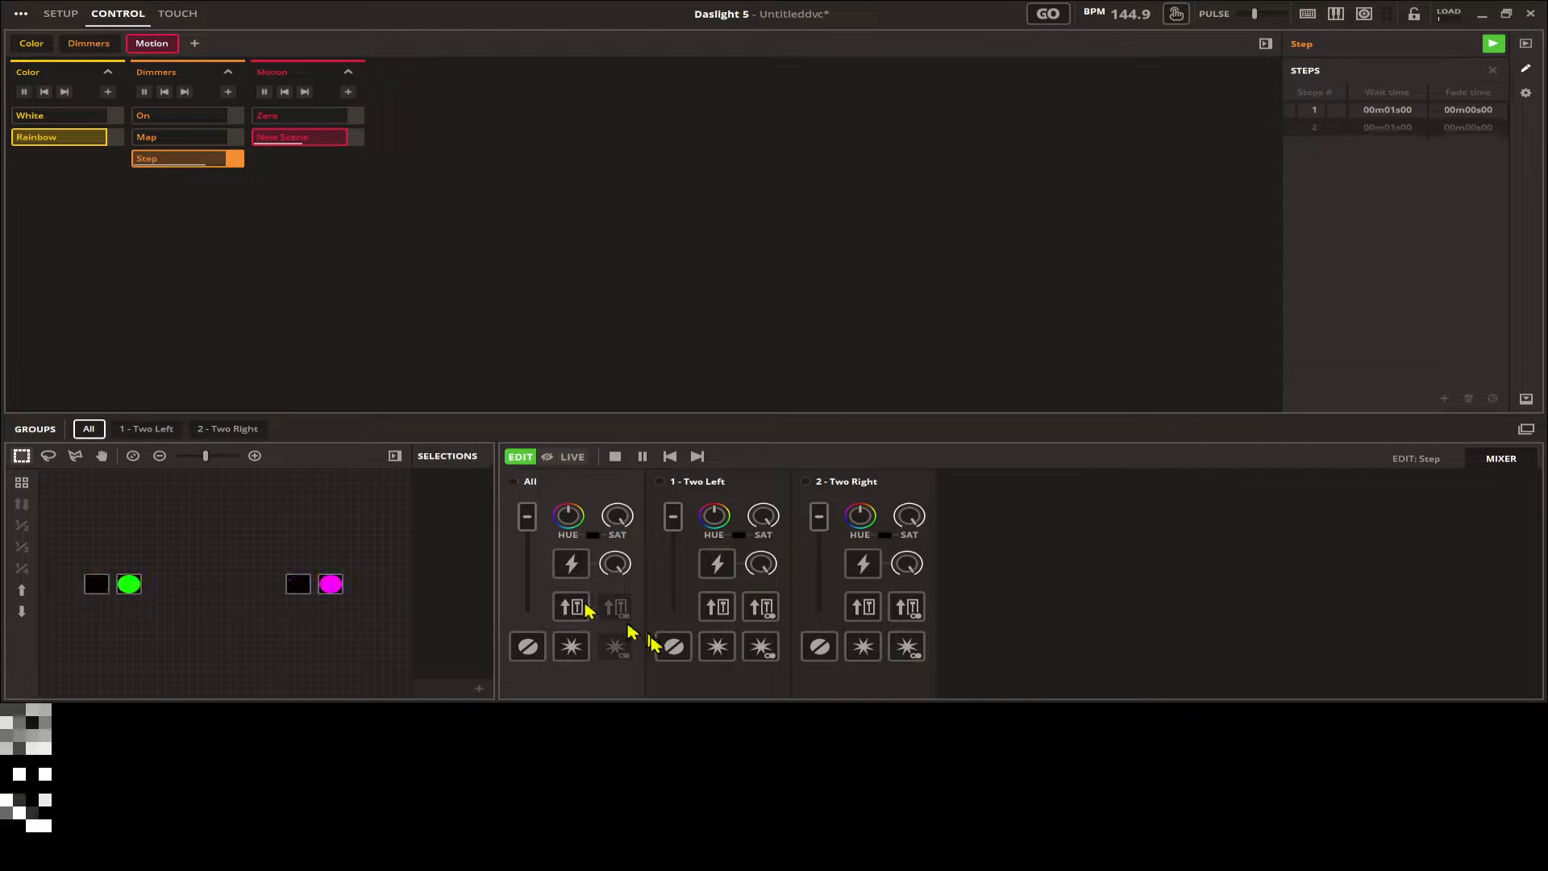
{"action": "left_click", "coordinate": [571, 646]}
{"action": "left_click", "coordinate": [578, 559]}
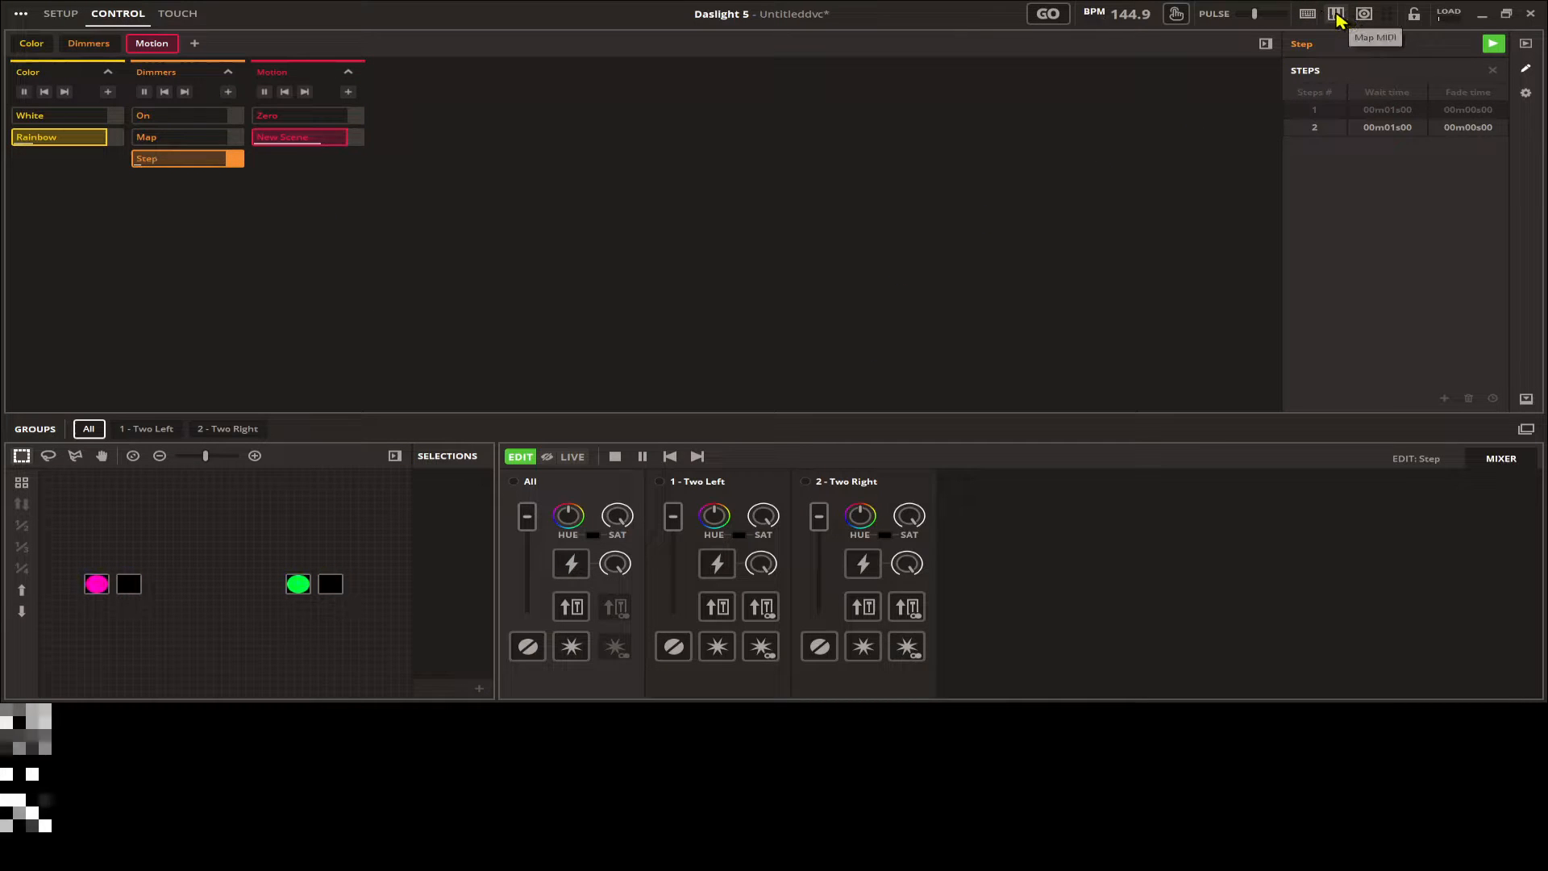
Review the MIDI, audio and BPM source options in the software settings, and close them
{"action": "left_click", "coordinate": [19, 13]}
{"action": "mouse_move", "coordinate": [69, 51]}
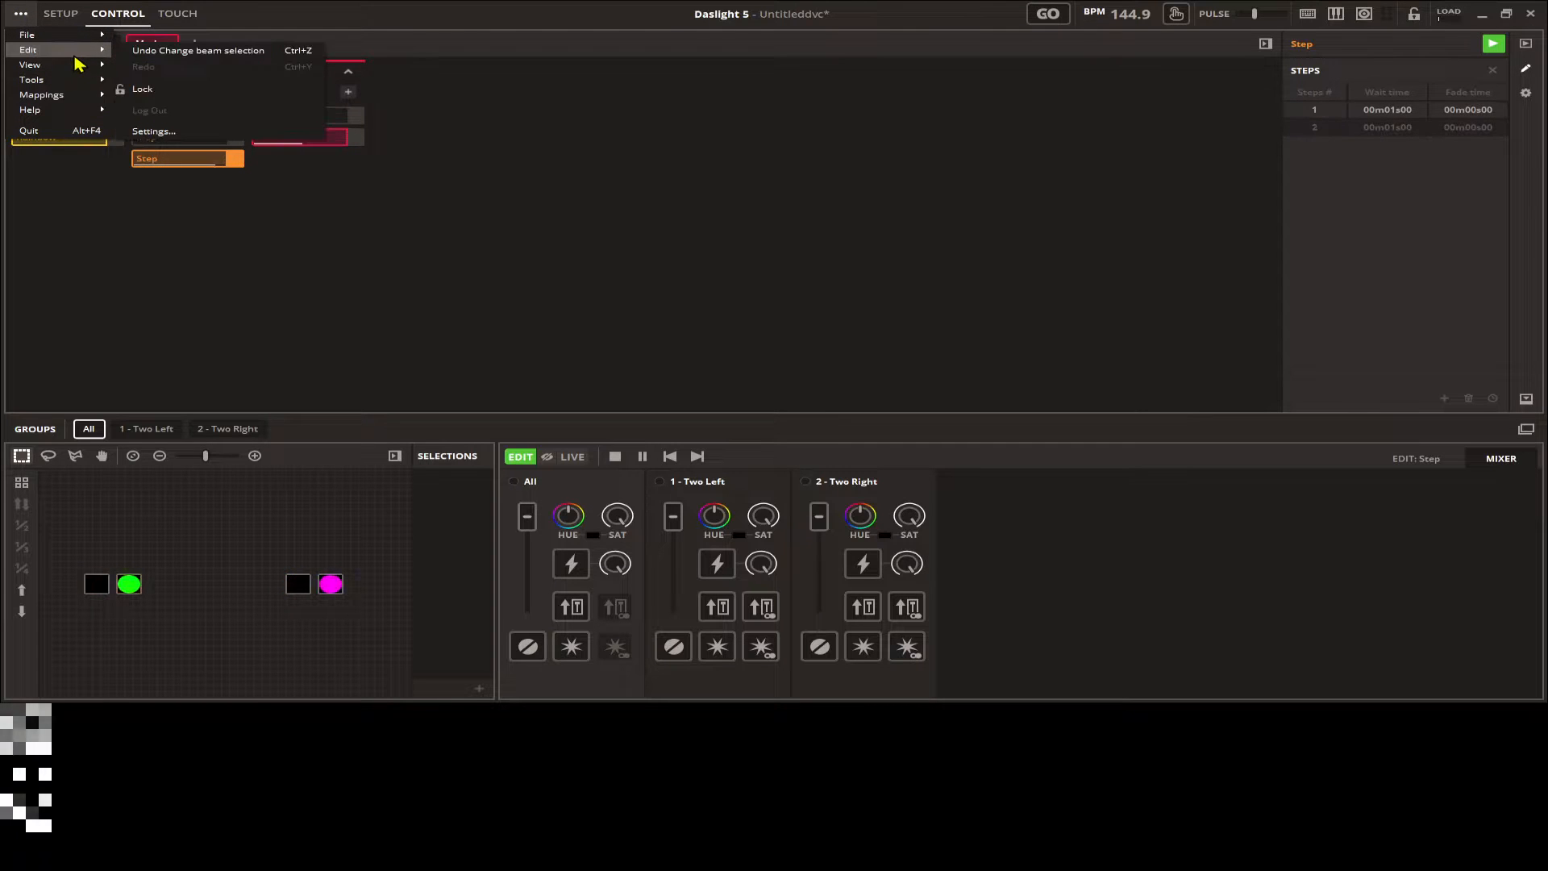
{"action": "left_click", "coordinate": [153, 130]}
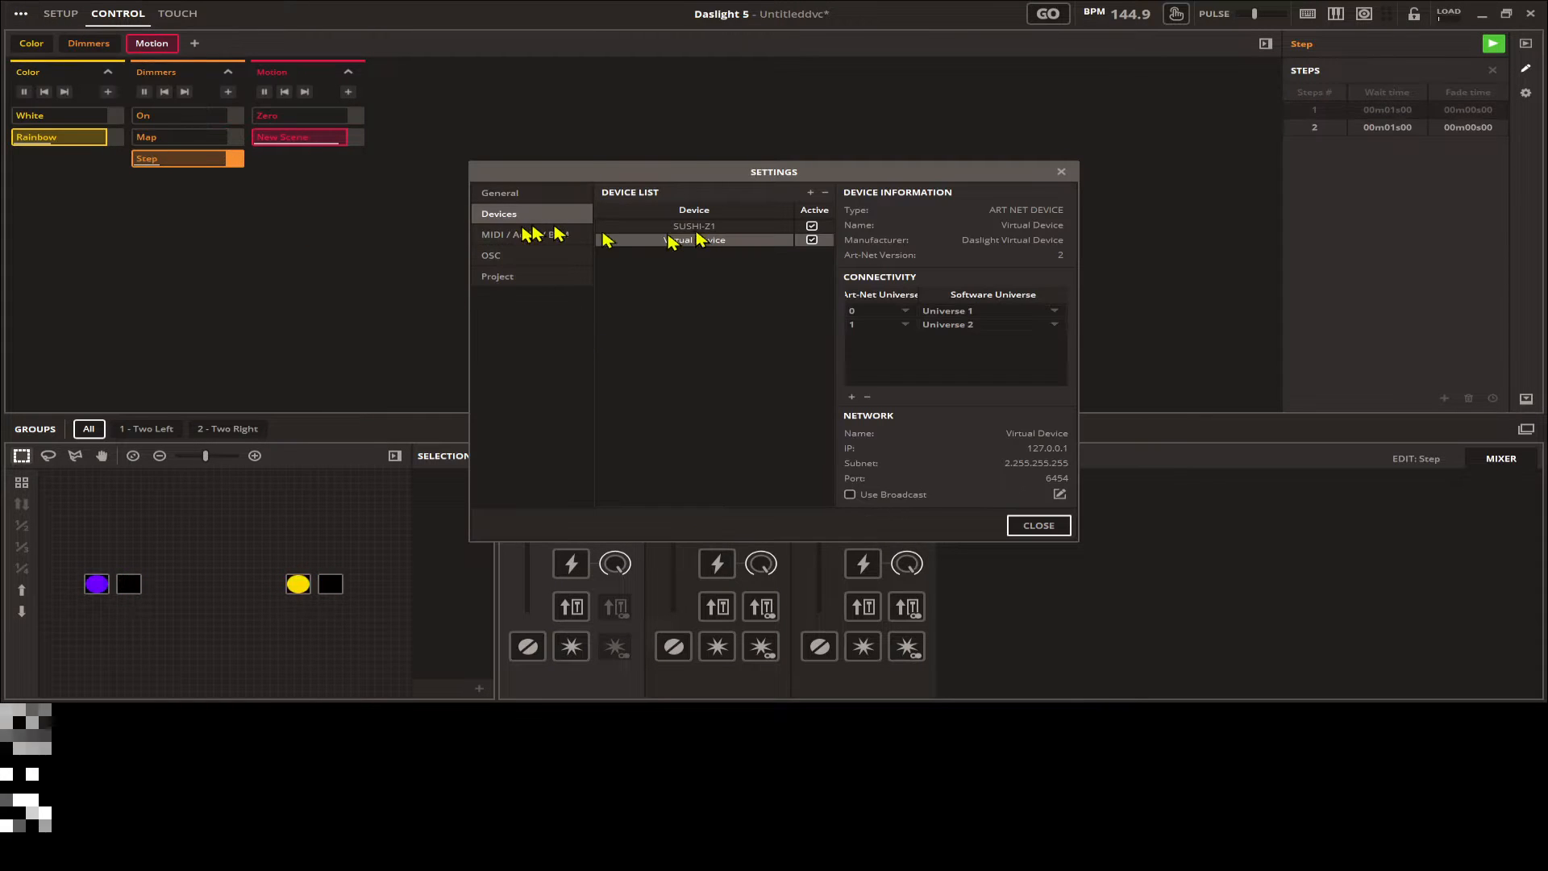
{"action": "left_click", "coordinate": [533, 235]}
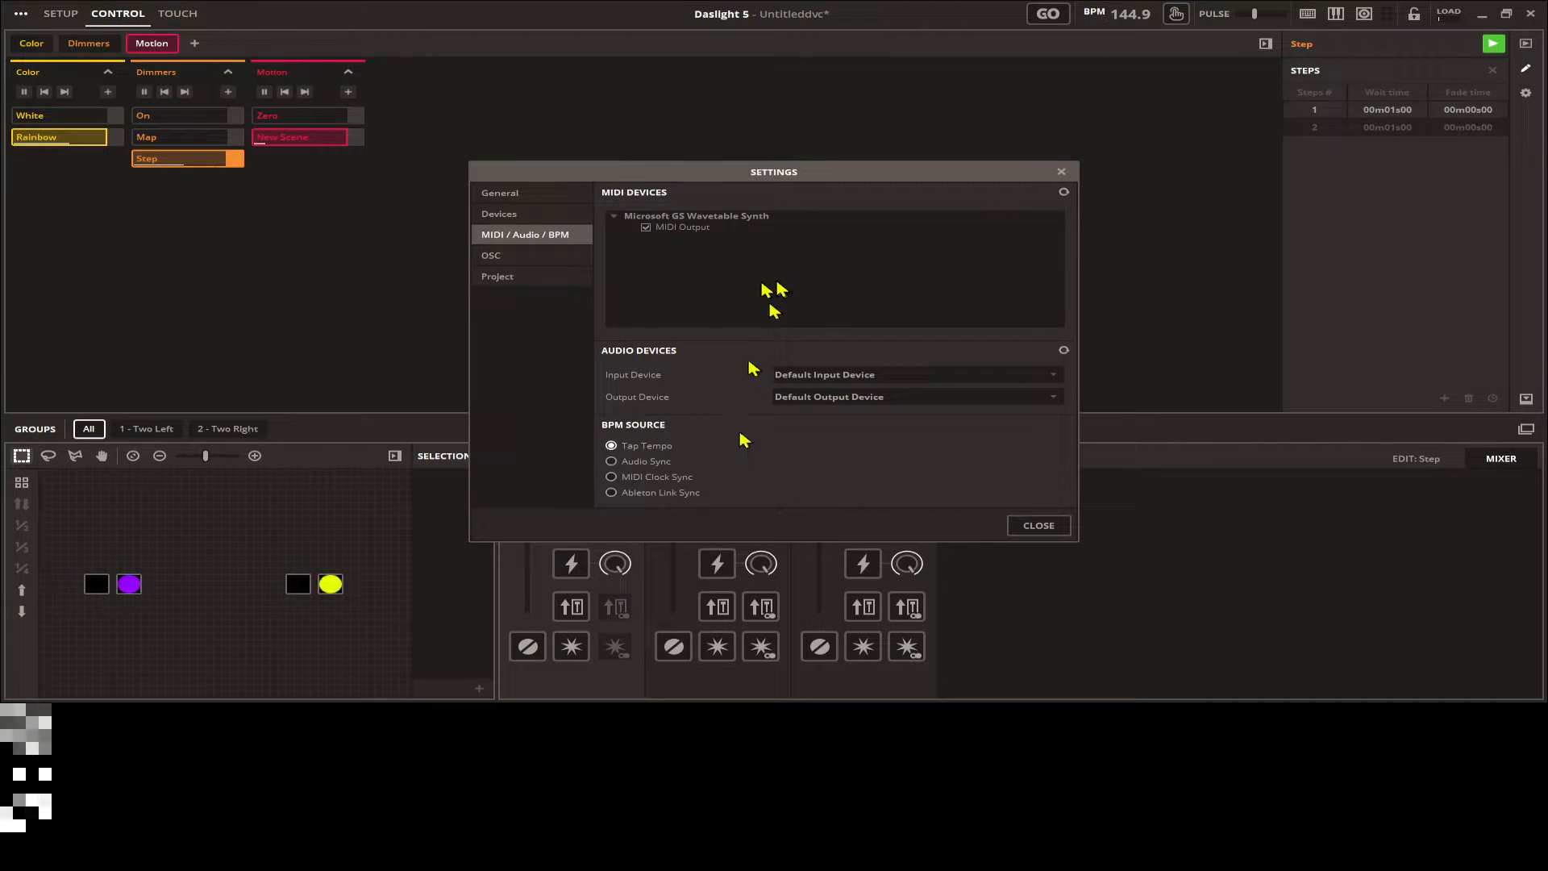
{"action": "left_click", "coordinate": [1023, 525]}
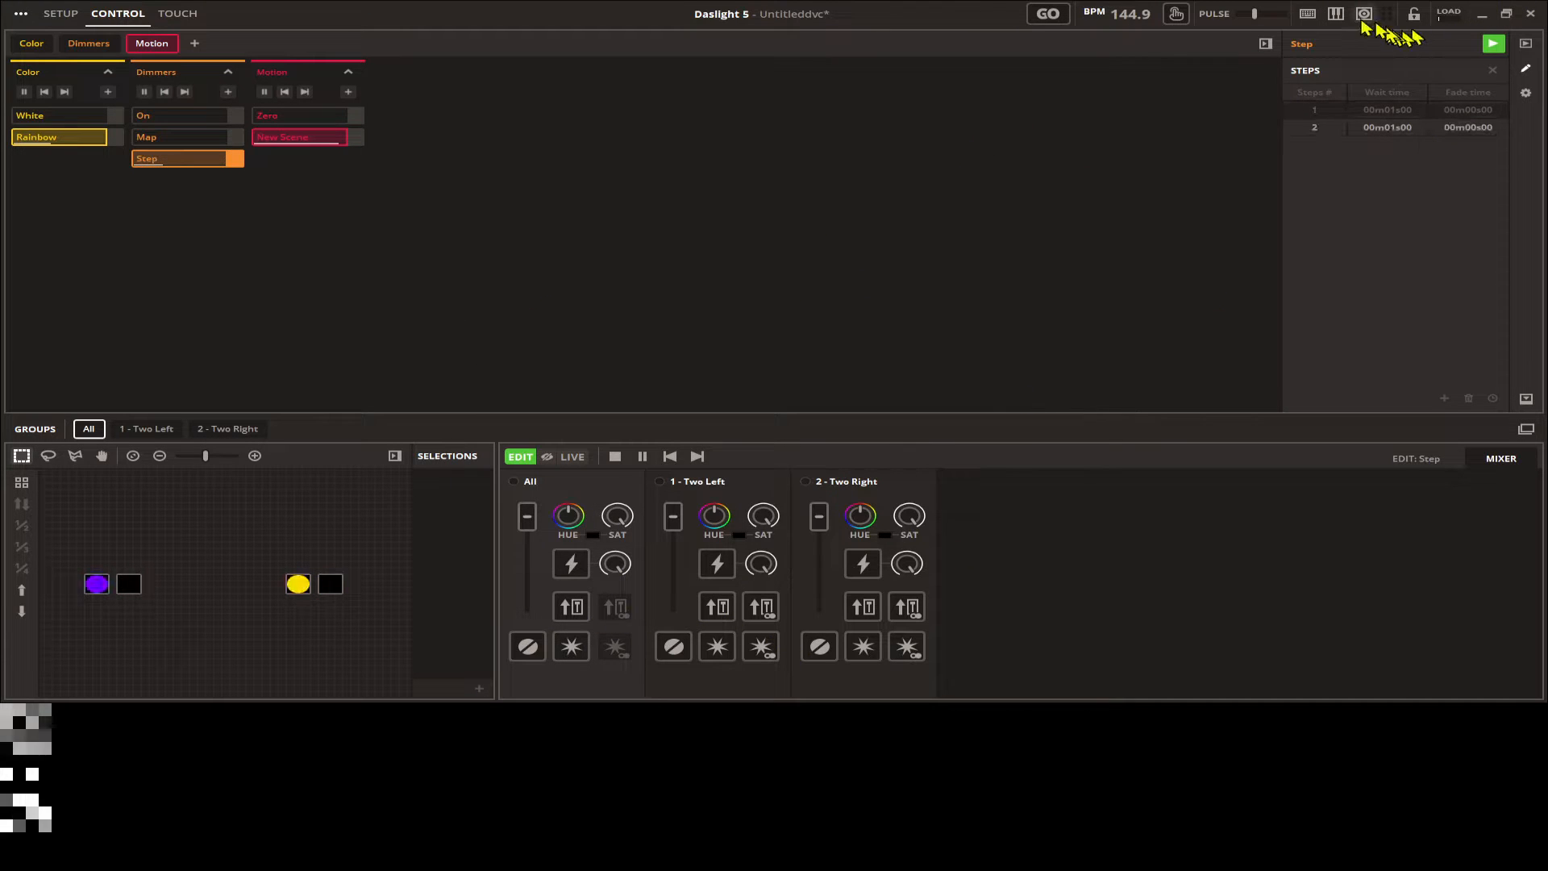
Select the All group's dimmer fader for MIDI mapping, and leave MIDI mapping without assigning a control
{"action": "left_click", "coordinate": [1336, 16]}
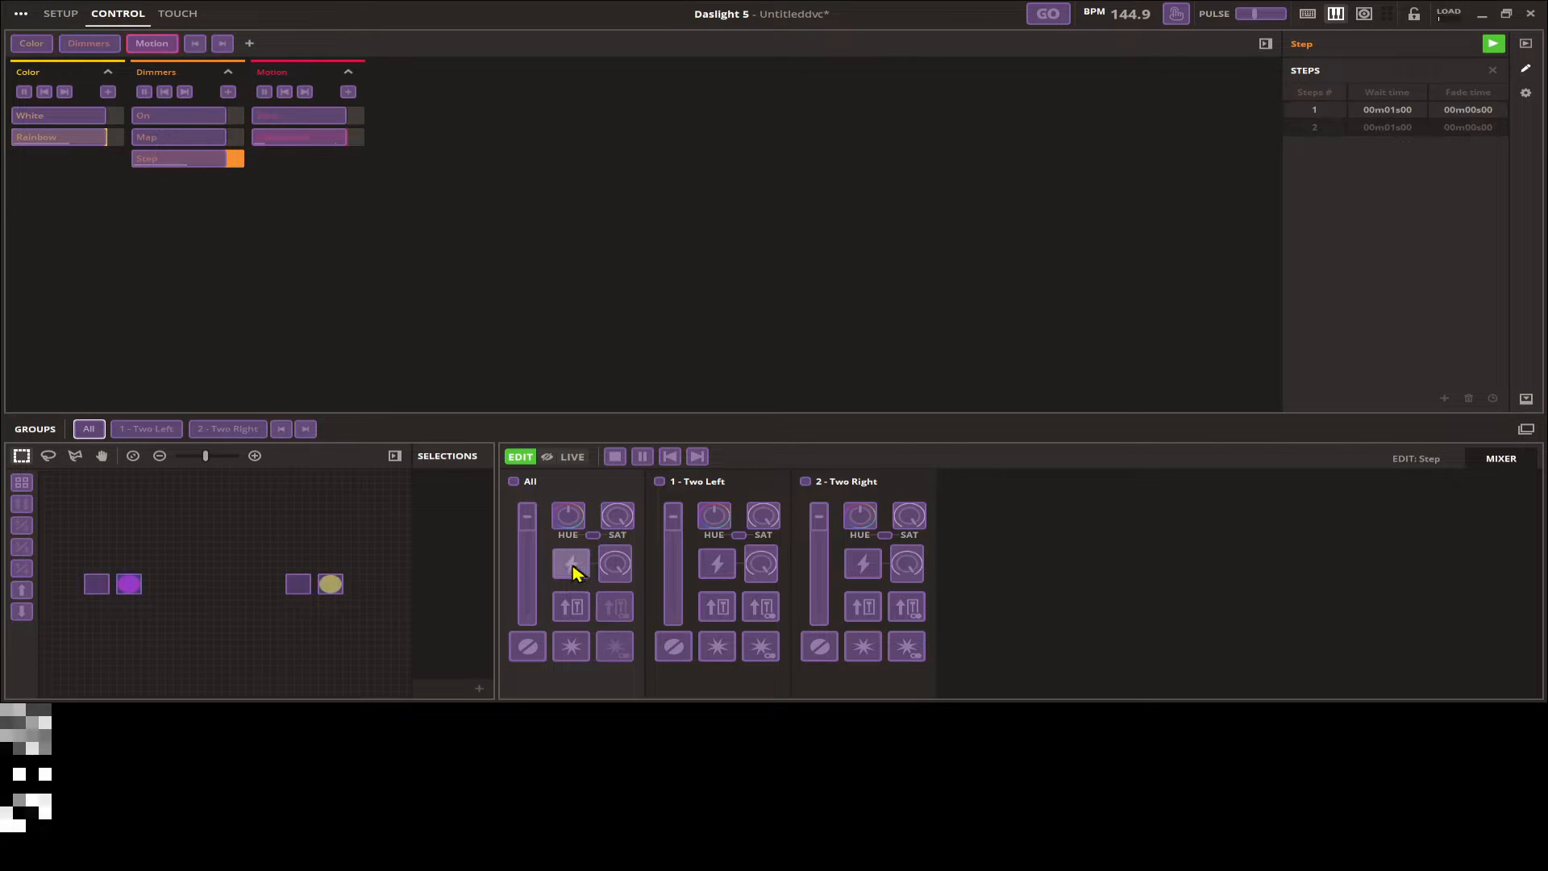
{"action": "left_click", "coordinate": [525, 556]}
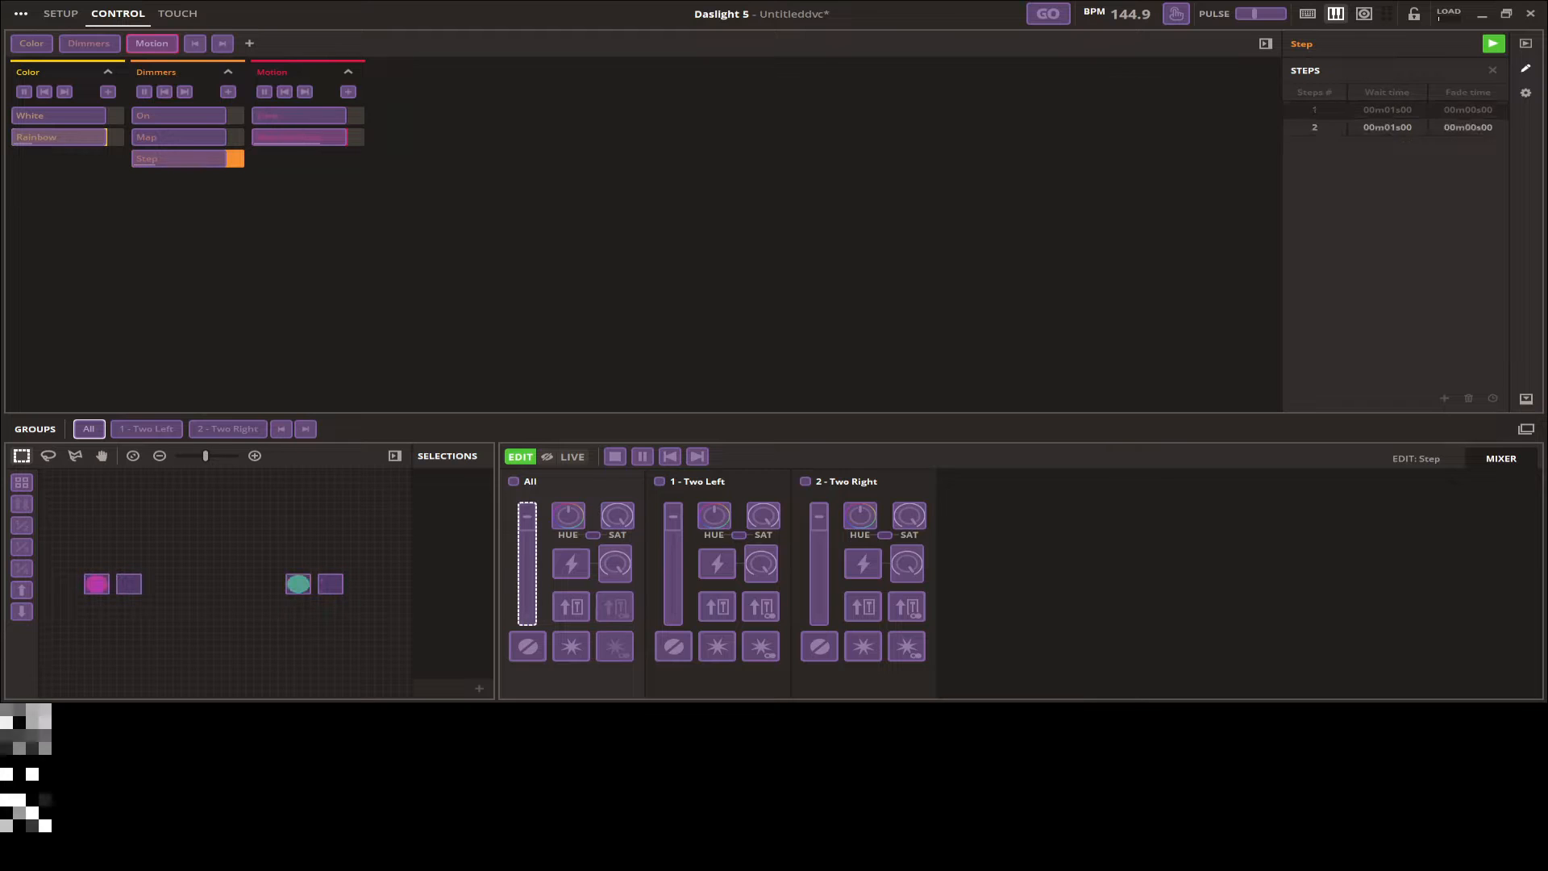
{"action": "key", "text": "Escape"}
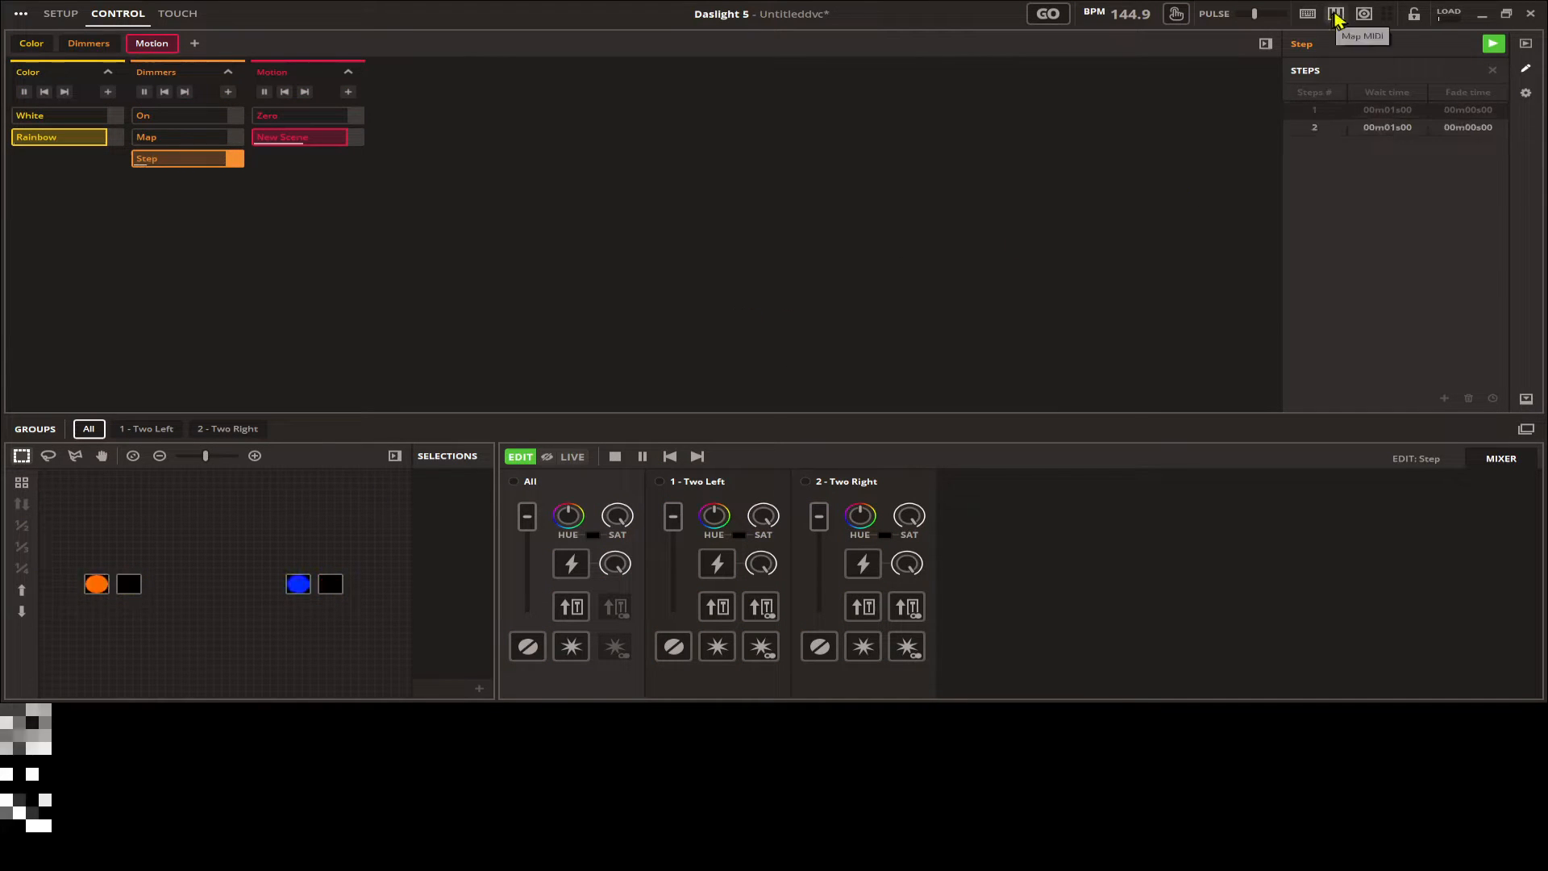
Map the All group's strobe to keyboard key 1 and the Two Left group's strobe to key 2
{"action": "left_click", "coordinate": [1307, 14]}
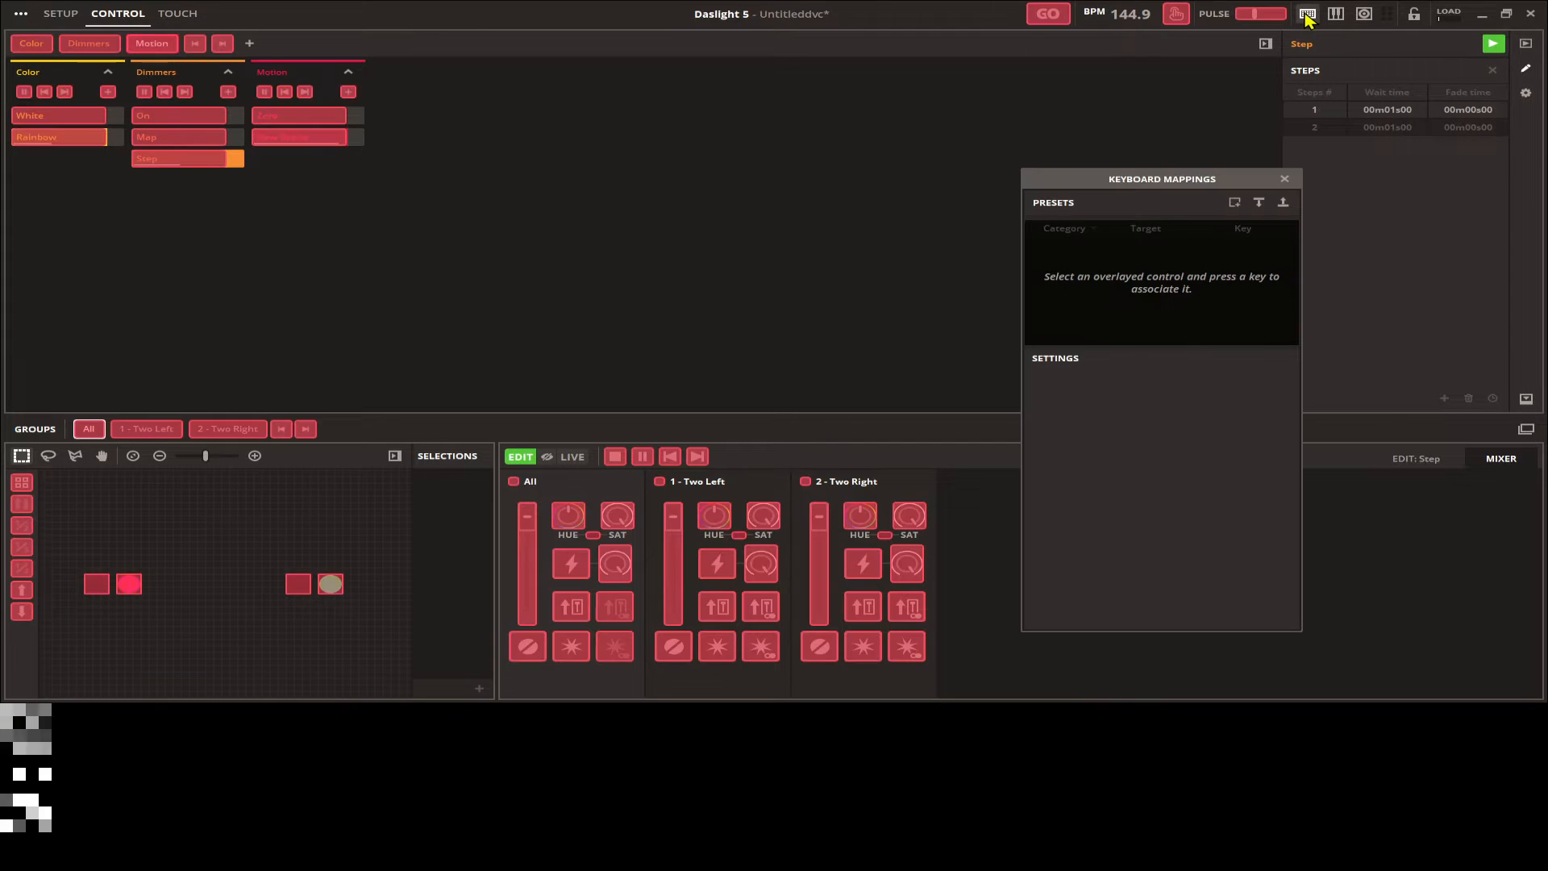
{"action": "left_click", "coordinate": [571, 565]}
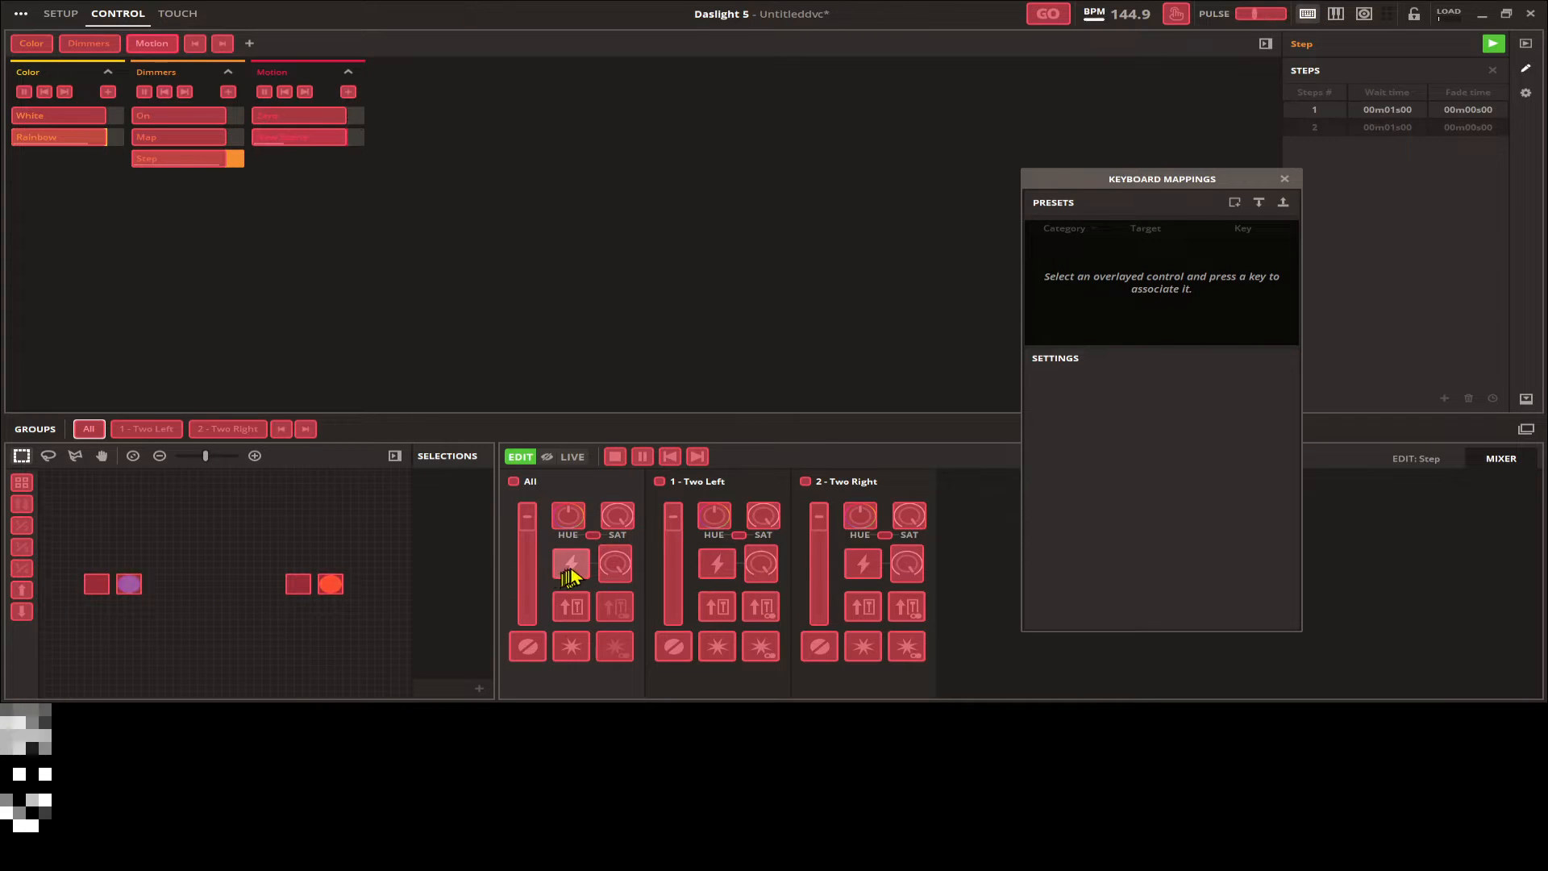
{"action": "key", "text": "1"}
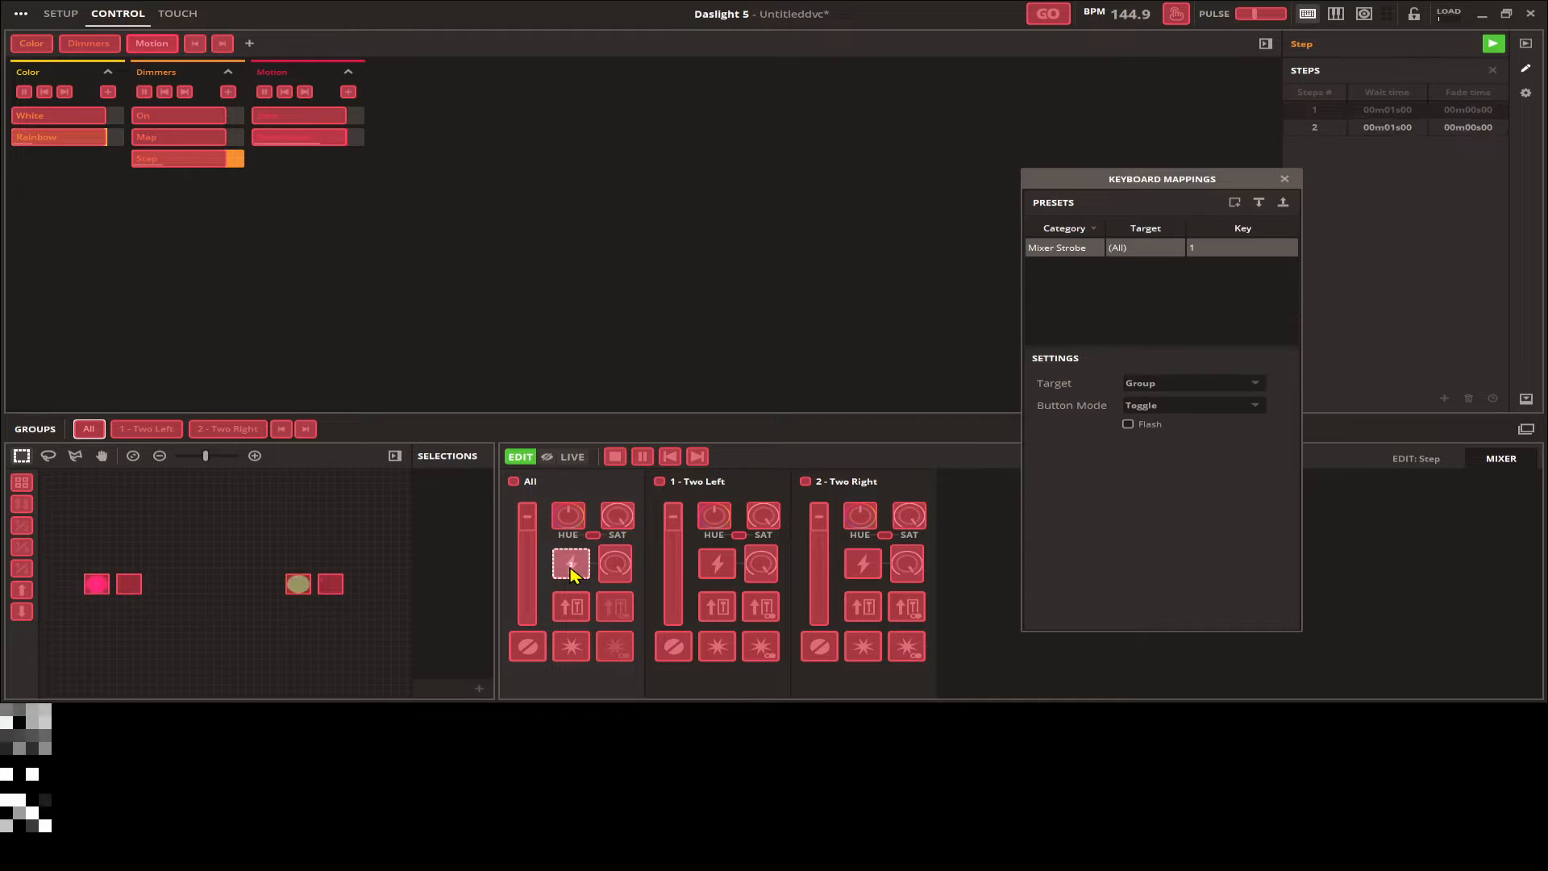
{"action": "left_click", "coordinate": [730, 569]}
{"action": "key", "text": "2"}
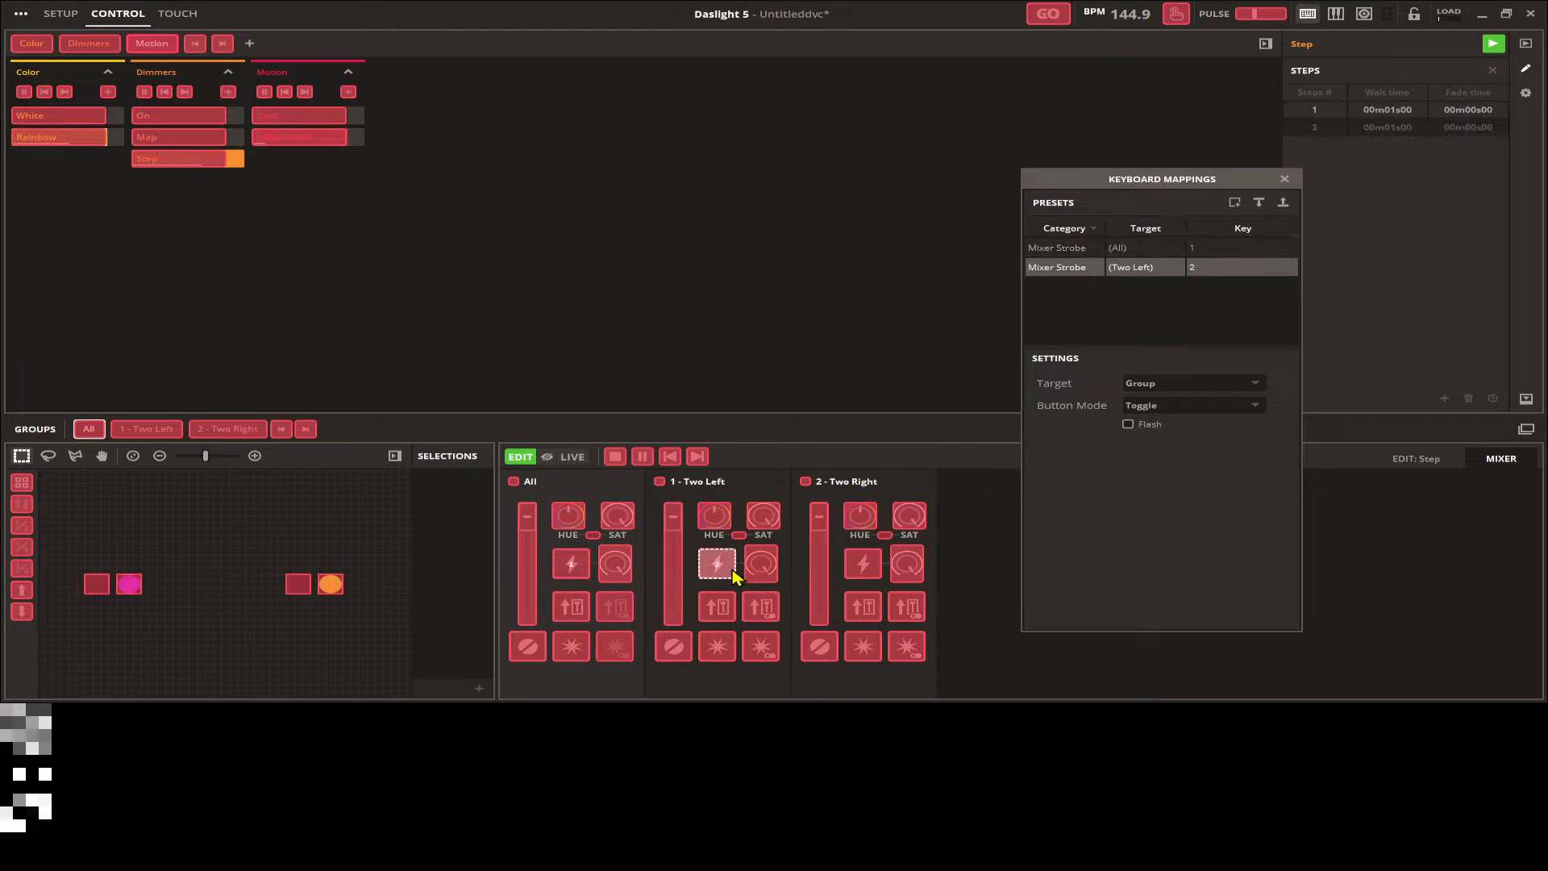
{"action": "left_click", "coordinate": [1284, 178]}
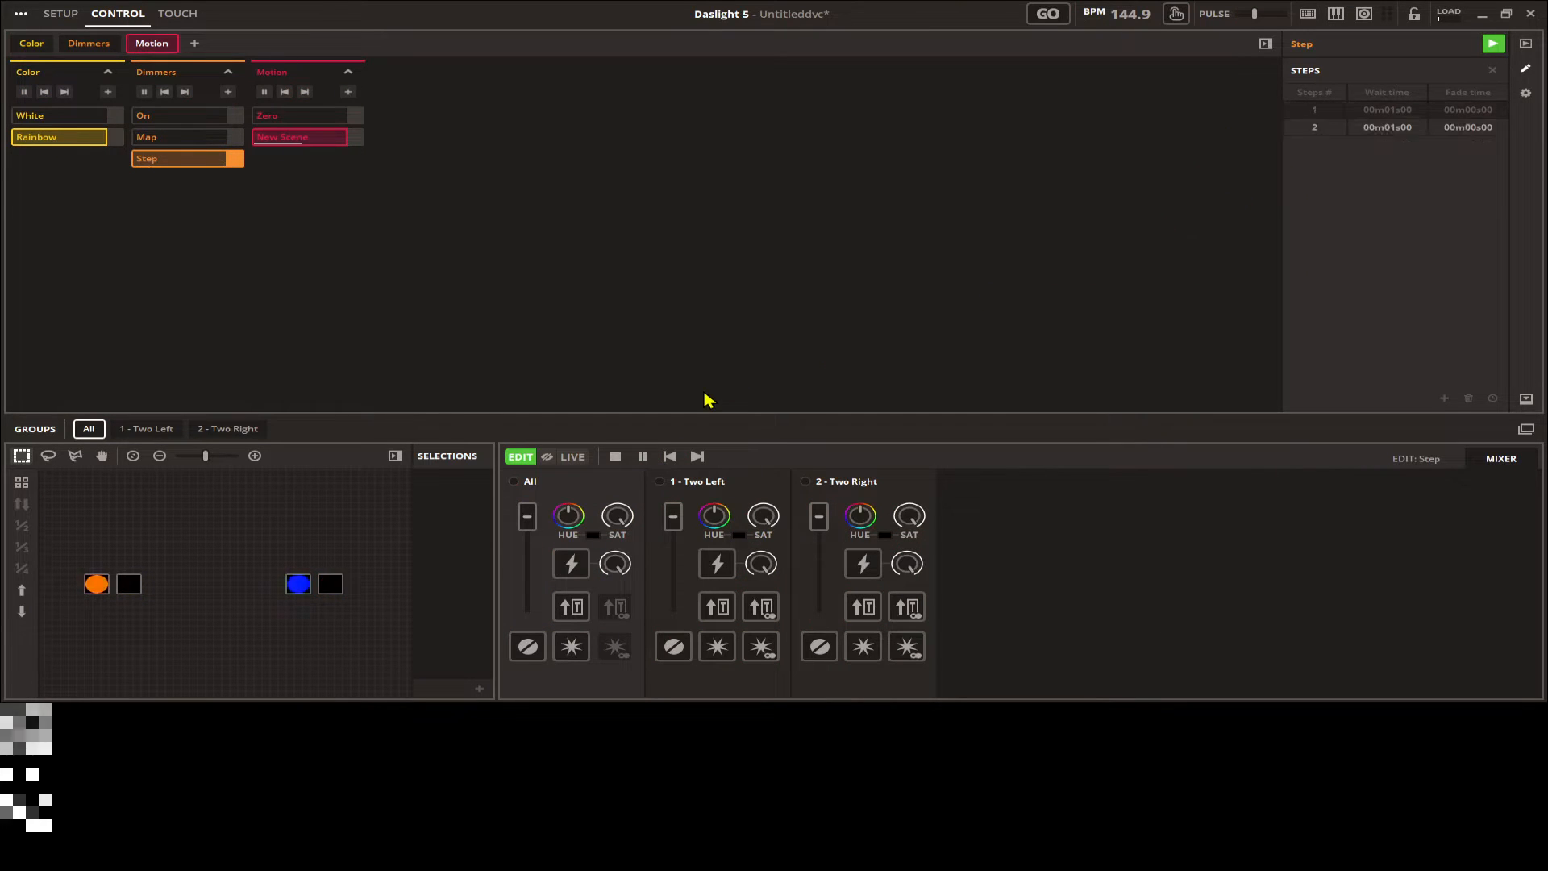
Test the new keyboard mappings by alternately triggering the All and Two Left strobes
{"action": "key", "text": "1"}
{"action": "key", "text": "2"}
{"action": "key", "text": "1"}
{"action": "key", "text": "2"}
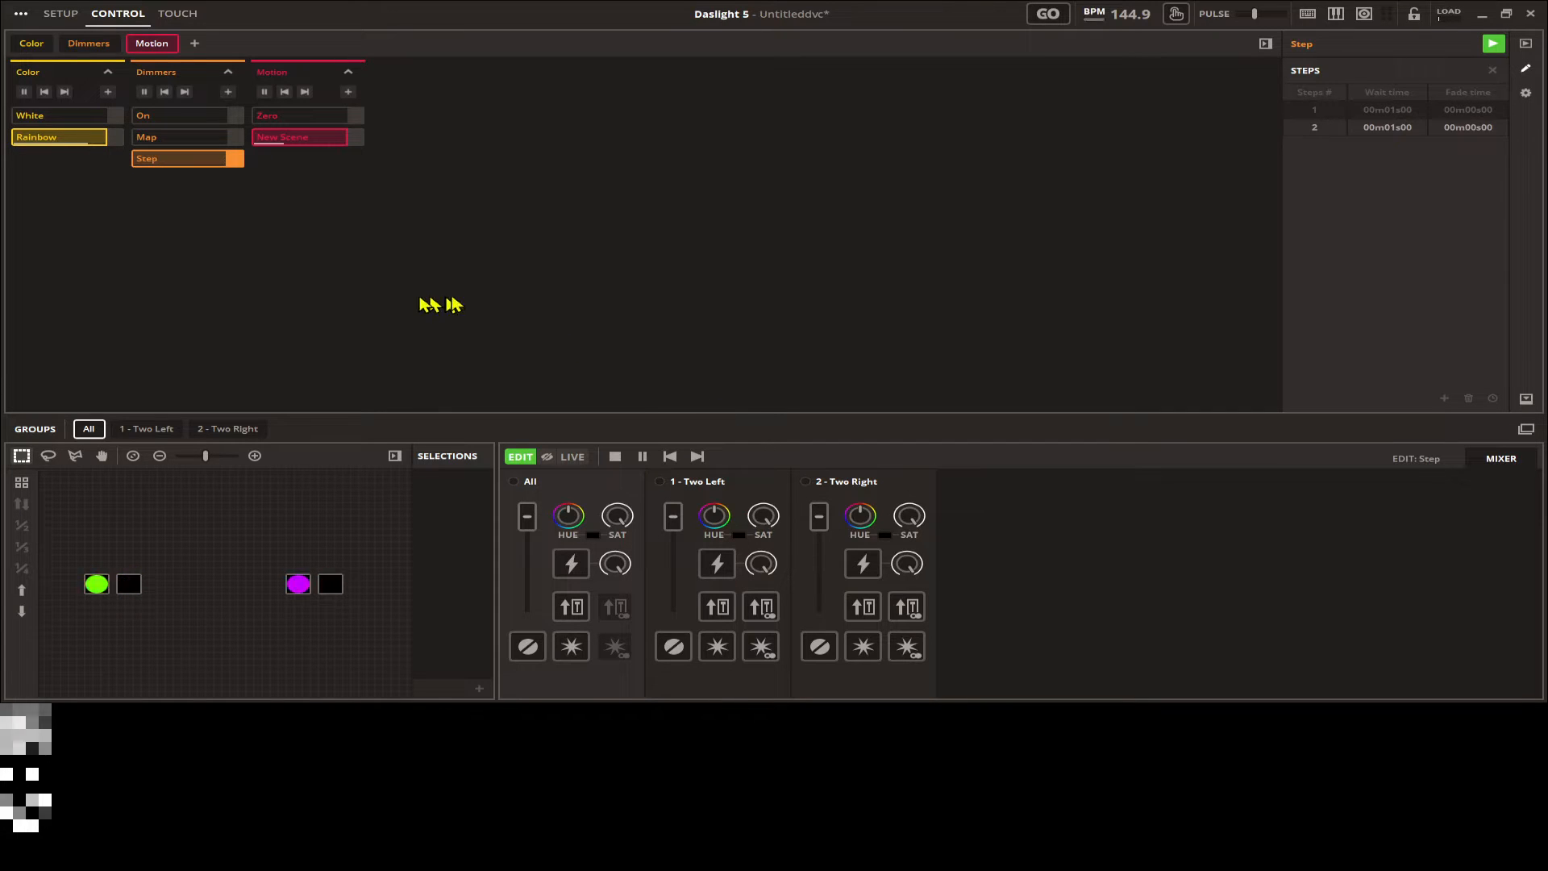
Inspect the settings of the All and Two Left strobe entries in the keyboard mappings
{"action": "left_click", "coordinate": [1308, 14]}
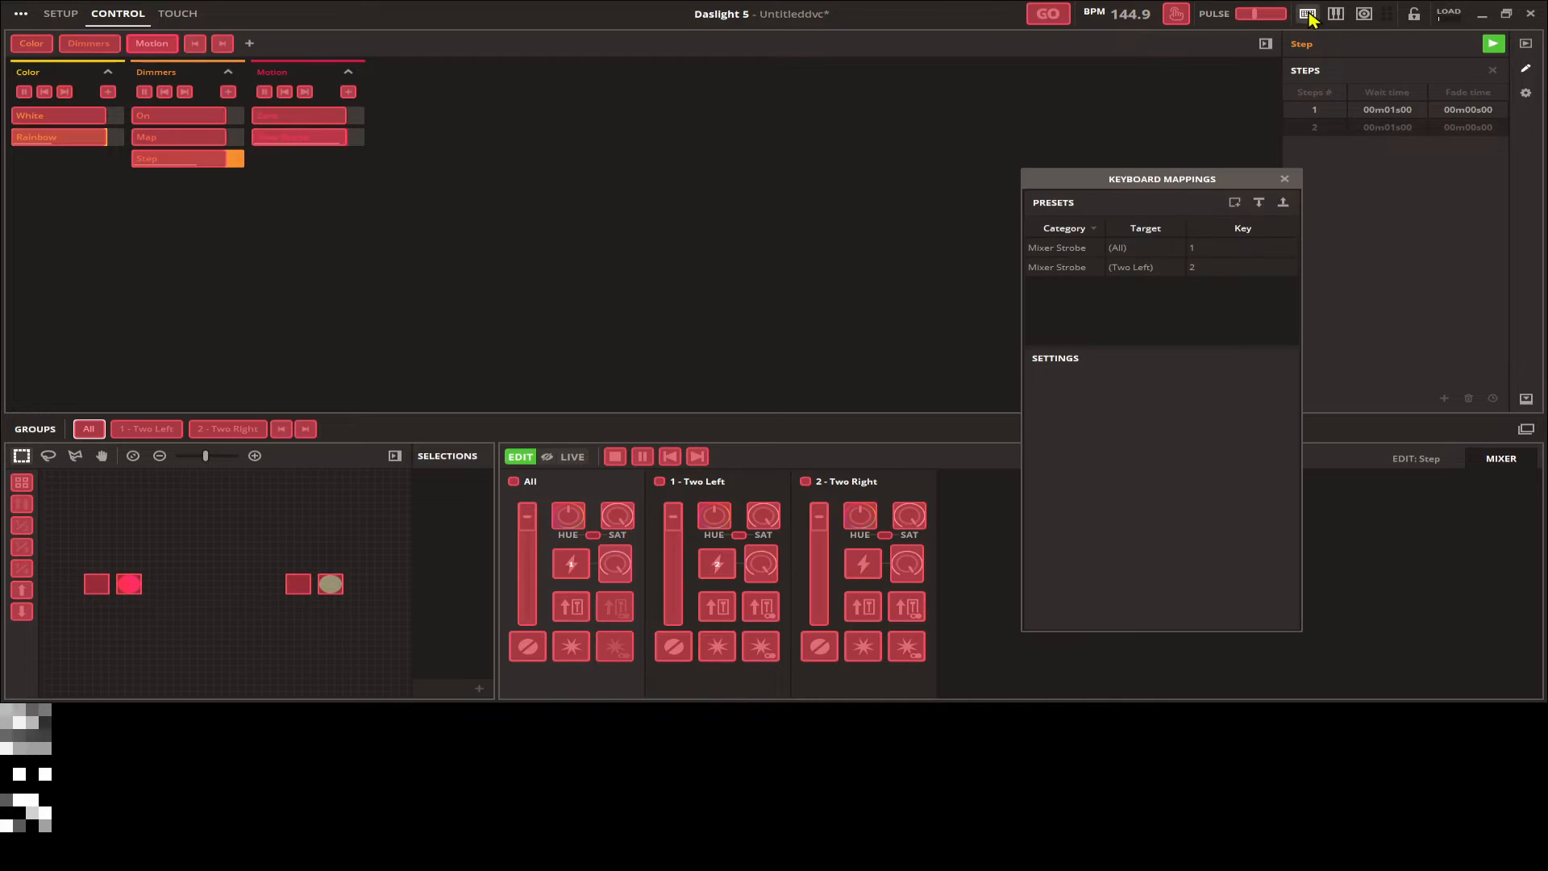
{"action": "left_click", "coordinate": [1059, 249]}
{"action": "left_click", "coordinate": [1057, 267]}
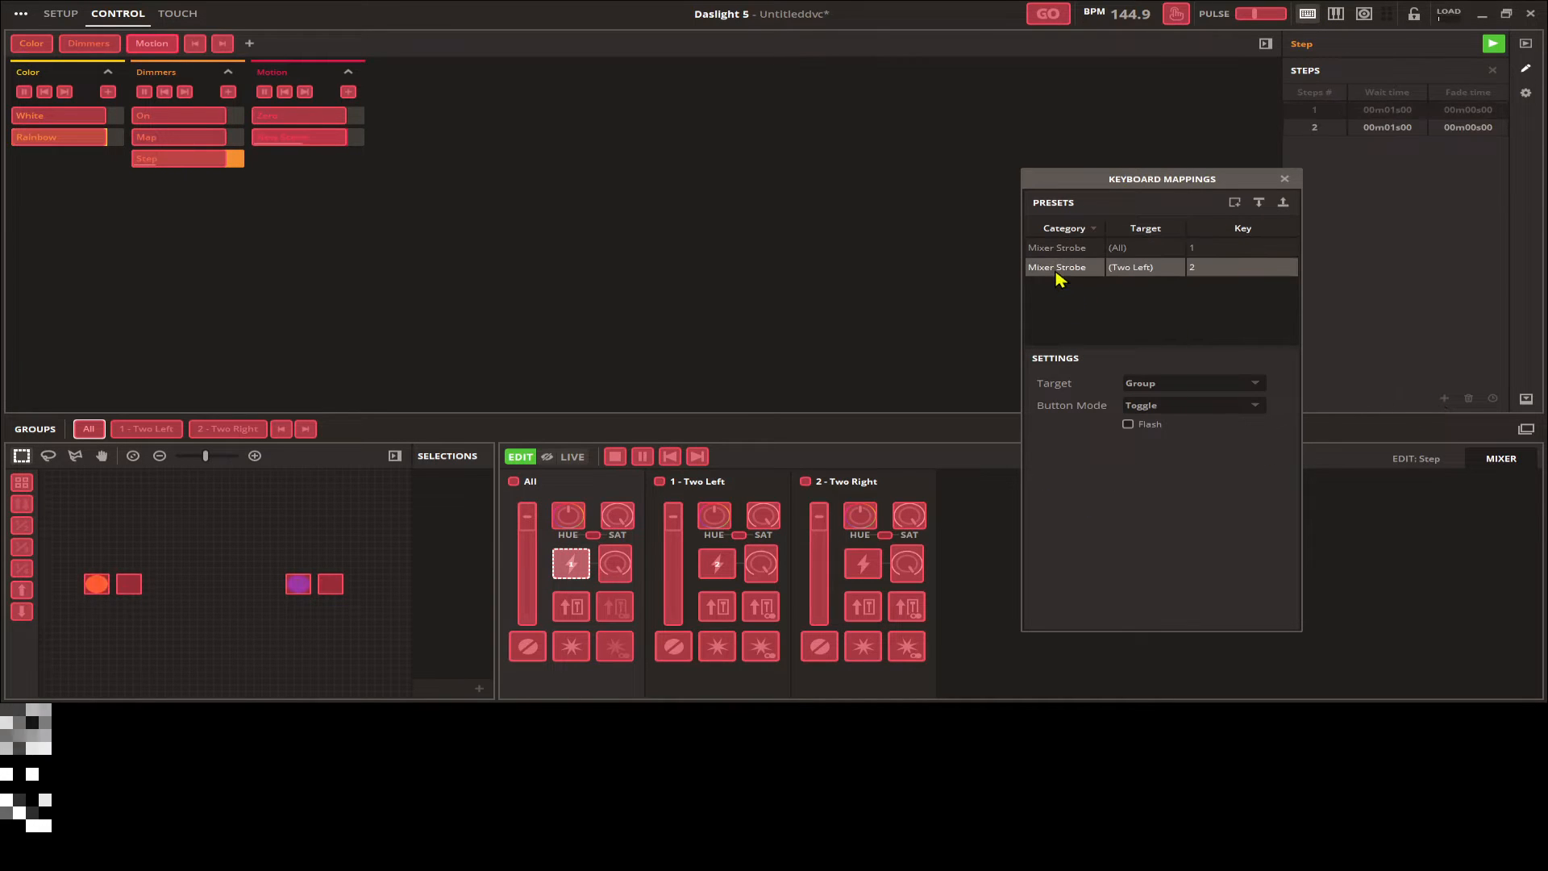
{"action": "left_click", "coordinate": [1273, 247]}
{"action": "left_click", "coordinate": [1284, 179]}
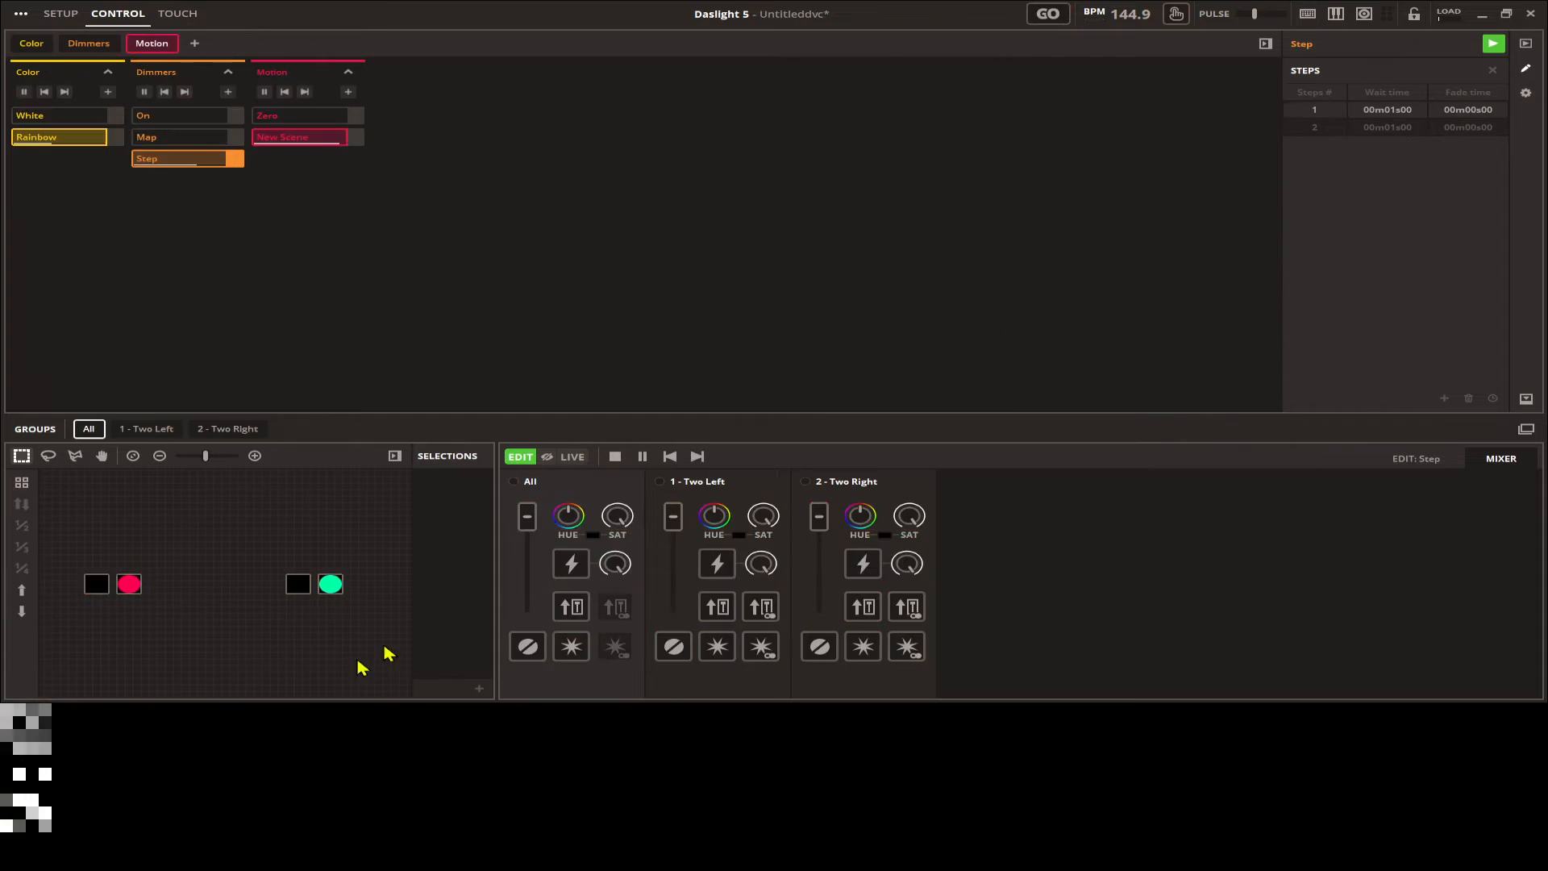
Enable Flash for the All and Two Left strobe keyboard mappings, and test the All mapping
{"action": "left_click", "coordinate": [1308, 15]}
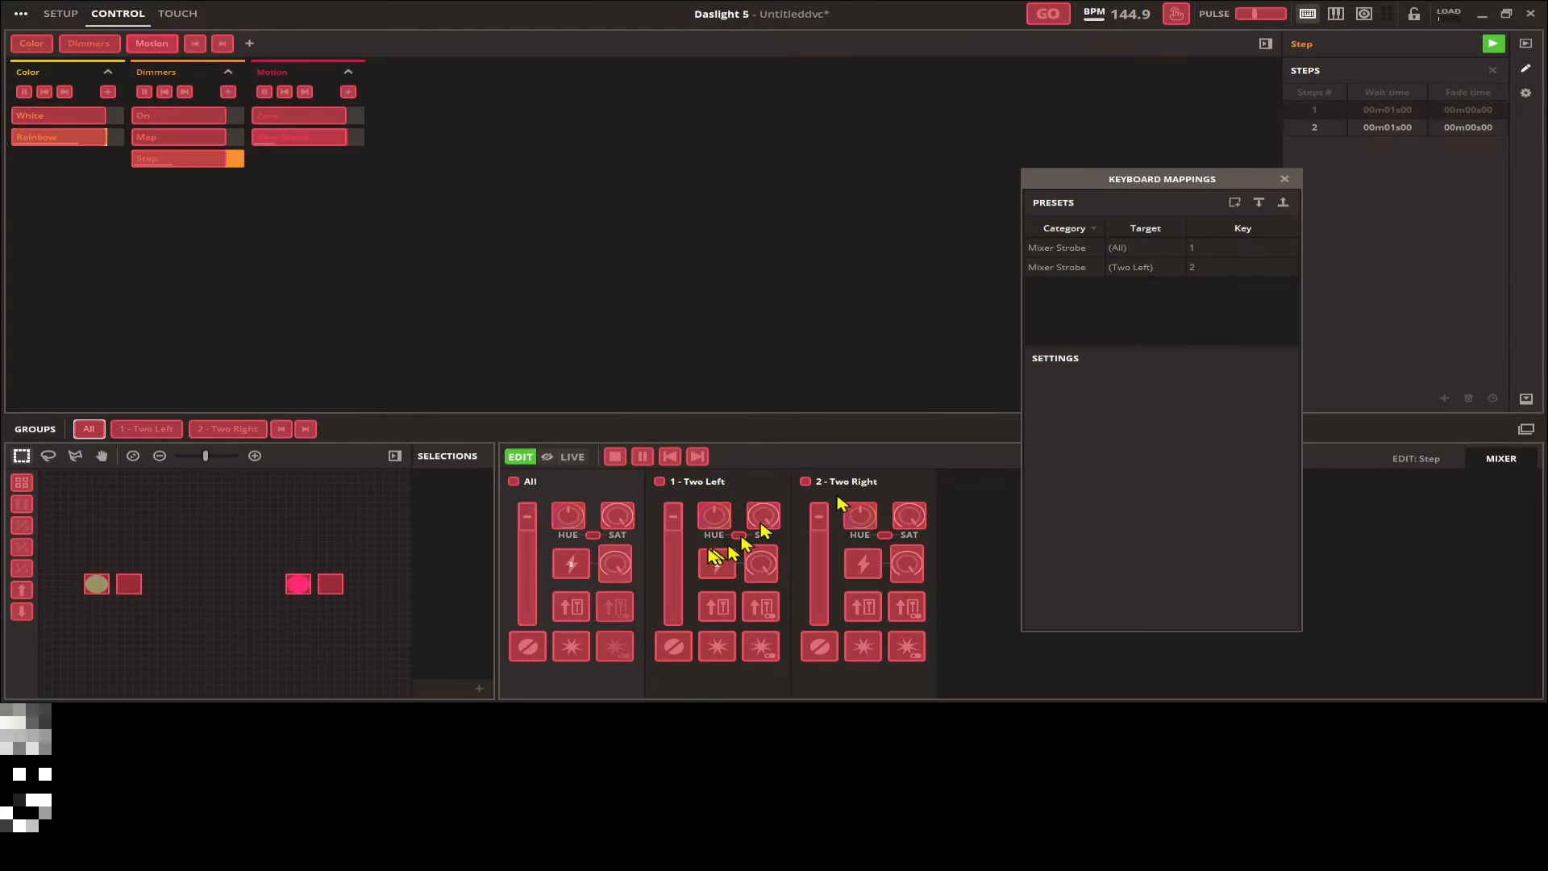
{"action": "left_click", "coordinate": [571, 564]}
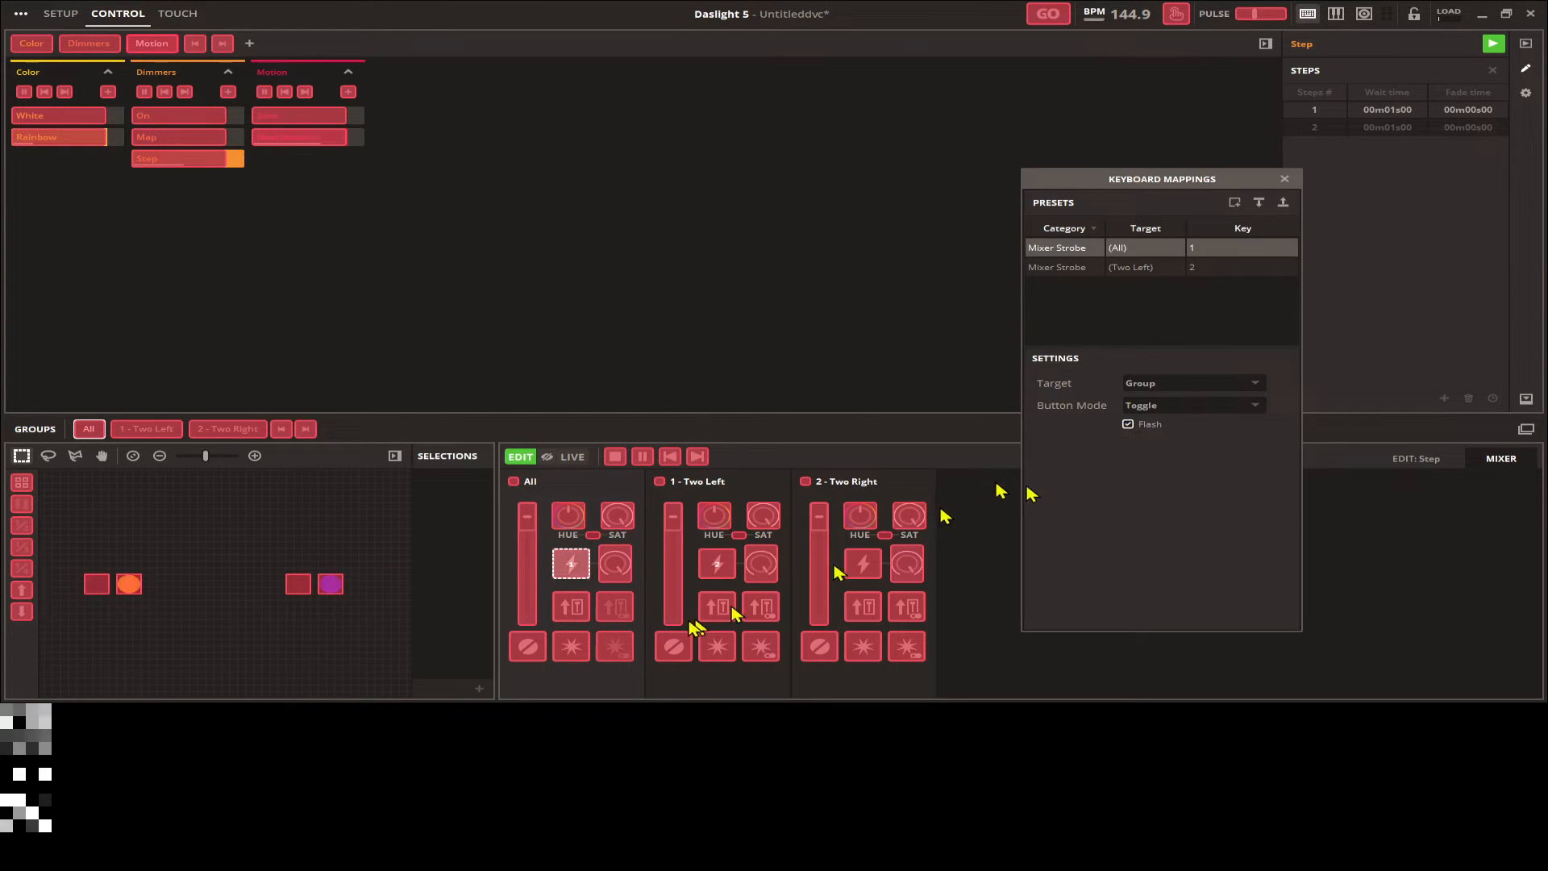
{"action": "left_click", "coordinate": [717, 566]}
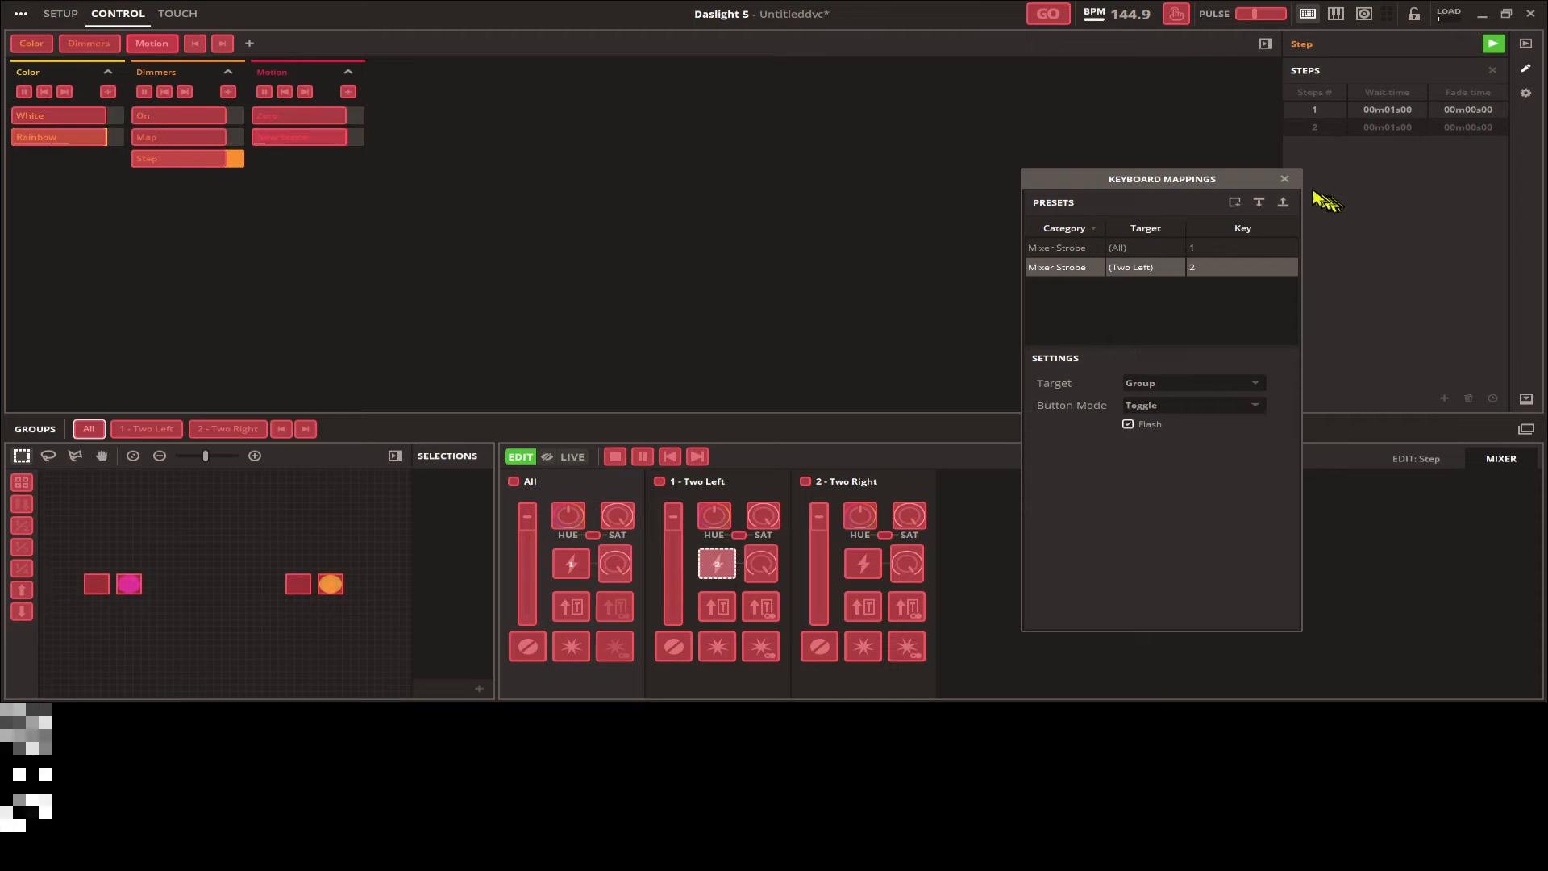
{"action": "left_click", "coordinate": [1286, 179]}
{"action": "key", "text": "1"}
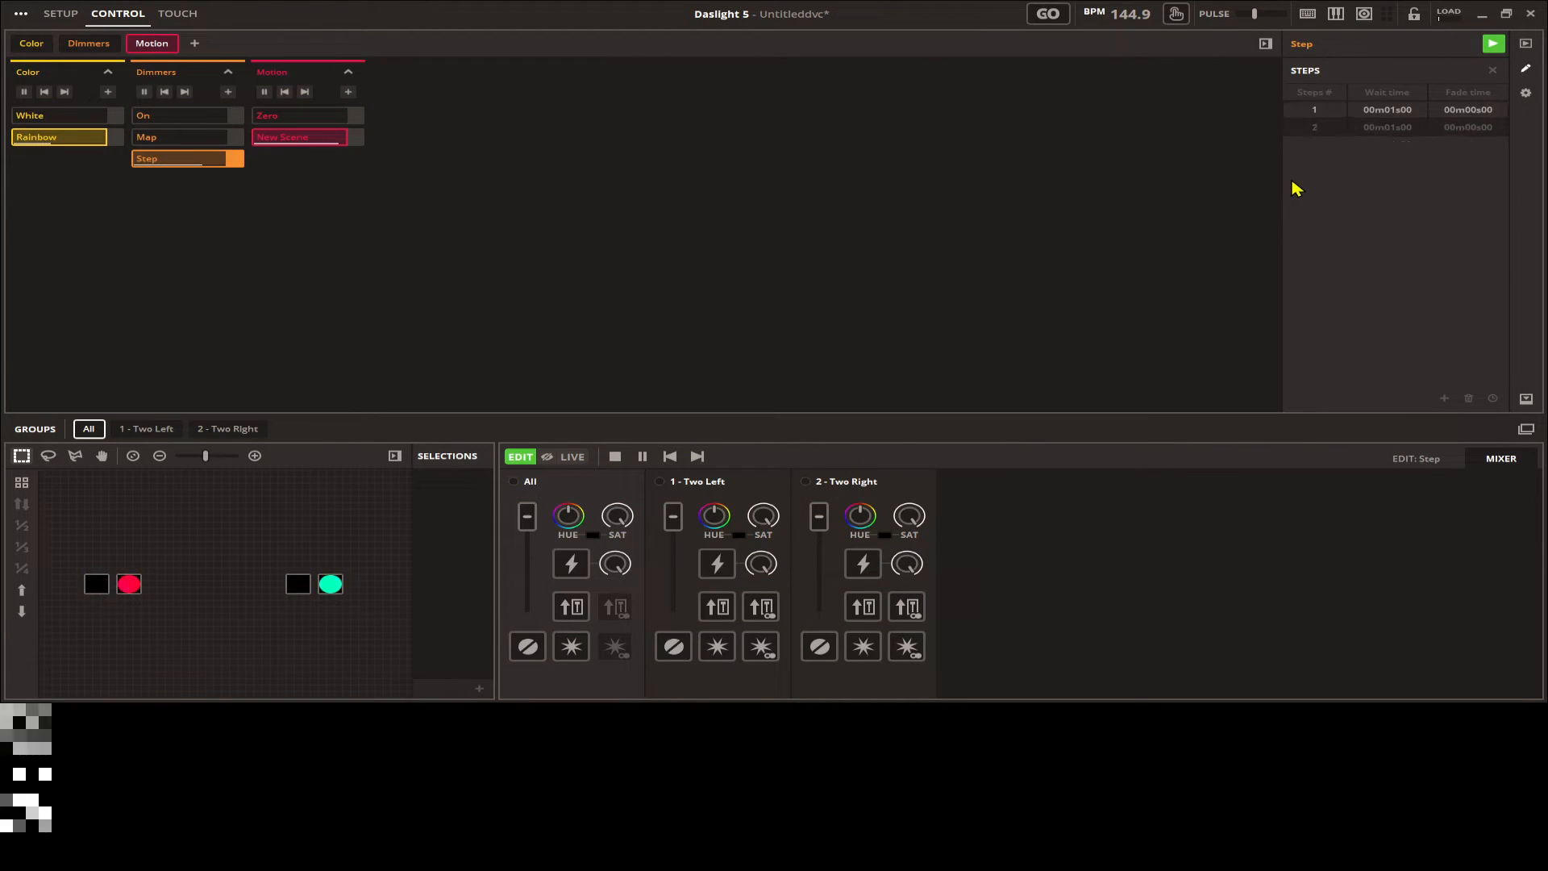
Disable Flash for the Two Left and All strobe keyboard mappings, and close the mappings window
{"action": "left_click", "coordinate": [1306, 16]}
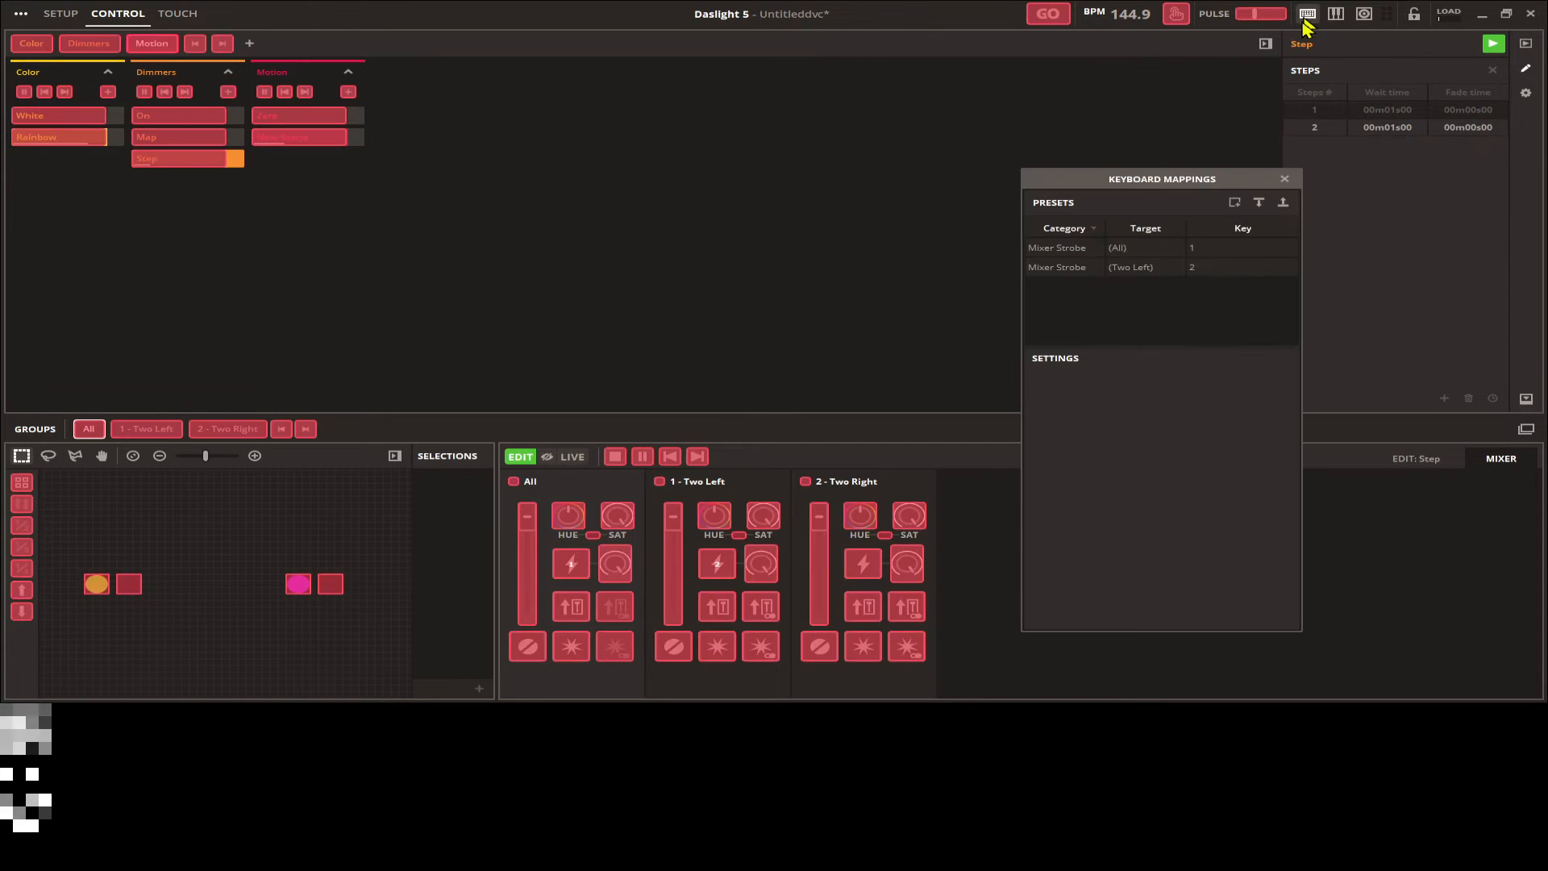
{"action": "left_click", "coordinate": [1183, 277]}
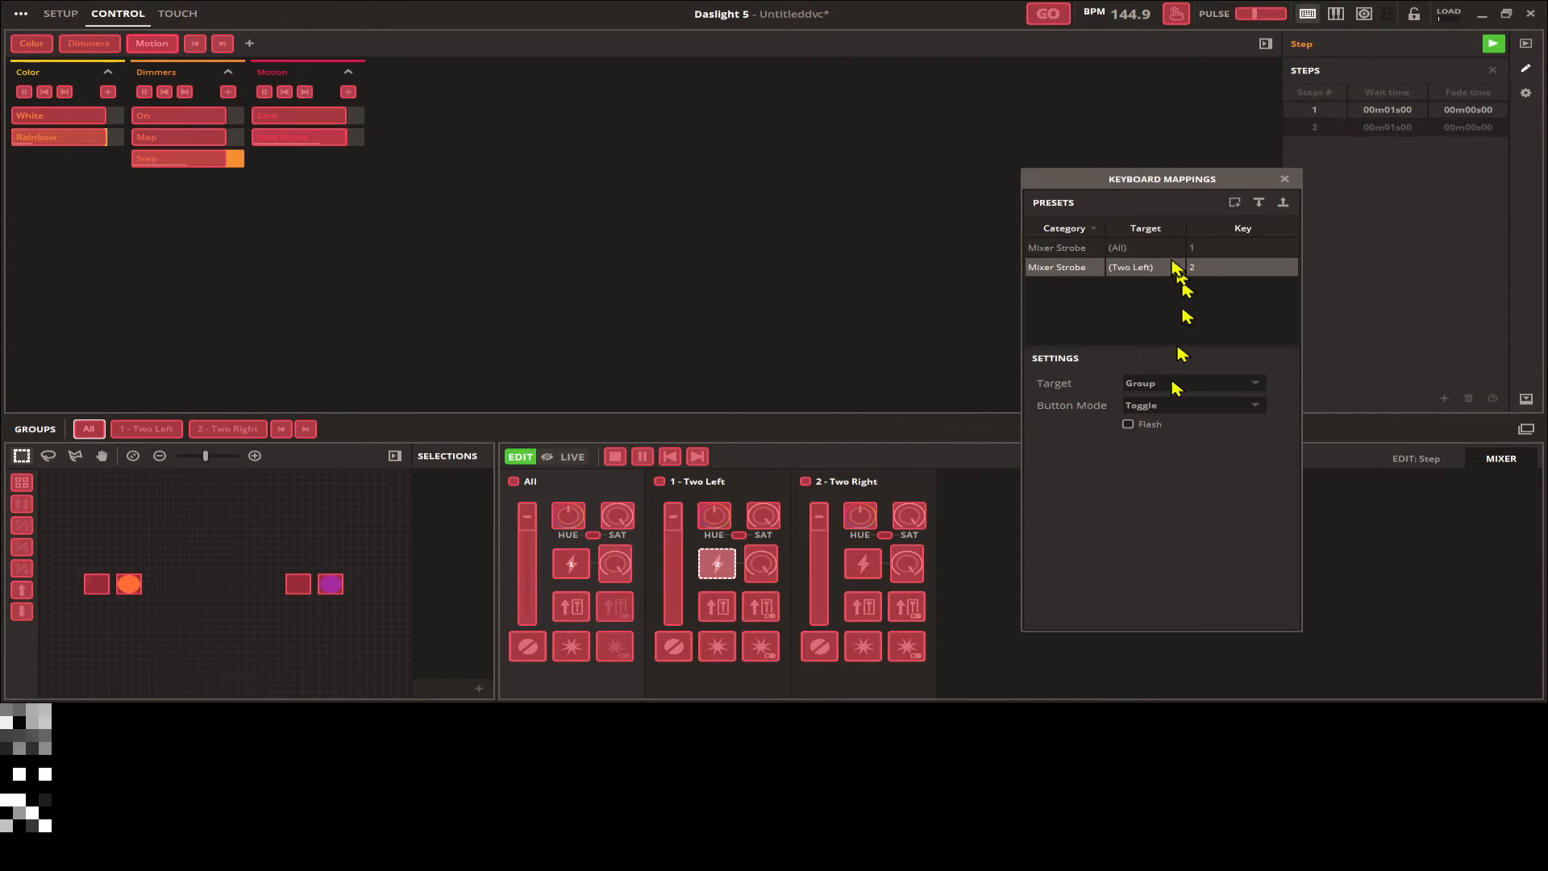
{"action": "left_click", "coordinate": [1167, 250]}
{"action": "left_click", "coordinate": [1285, 179]}
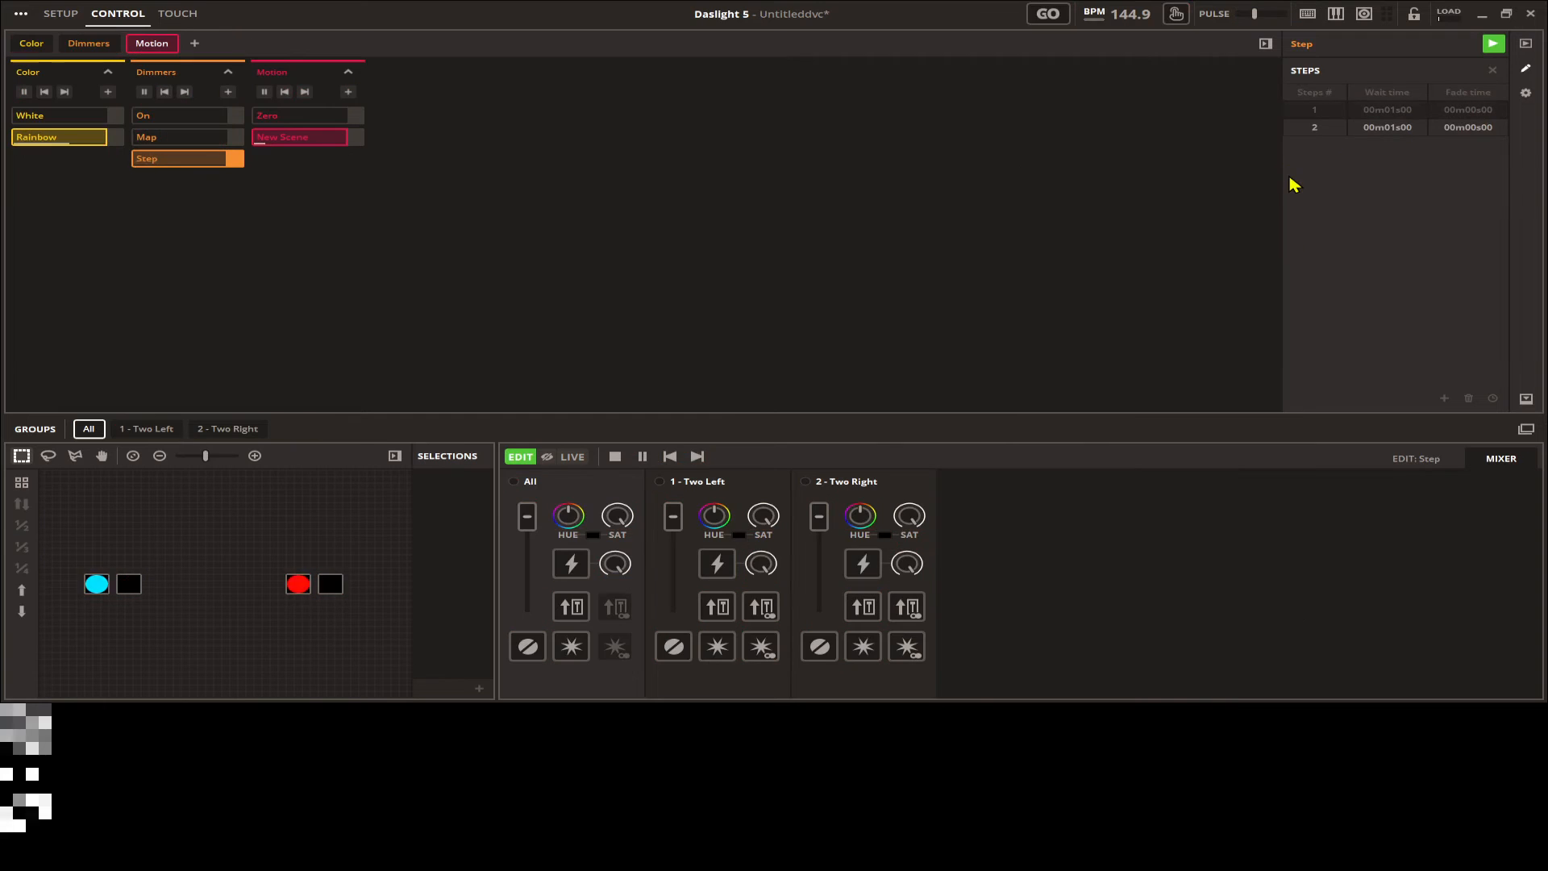
Toggle the All strobe several times and the Two Left strobe on and off with their mapped keys 1 and 2
{"action": "key", "text": "1"}
{"action": "key", "text": "1"}
{"action": "key", "text": "1"}
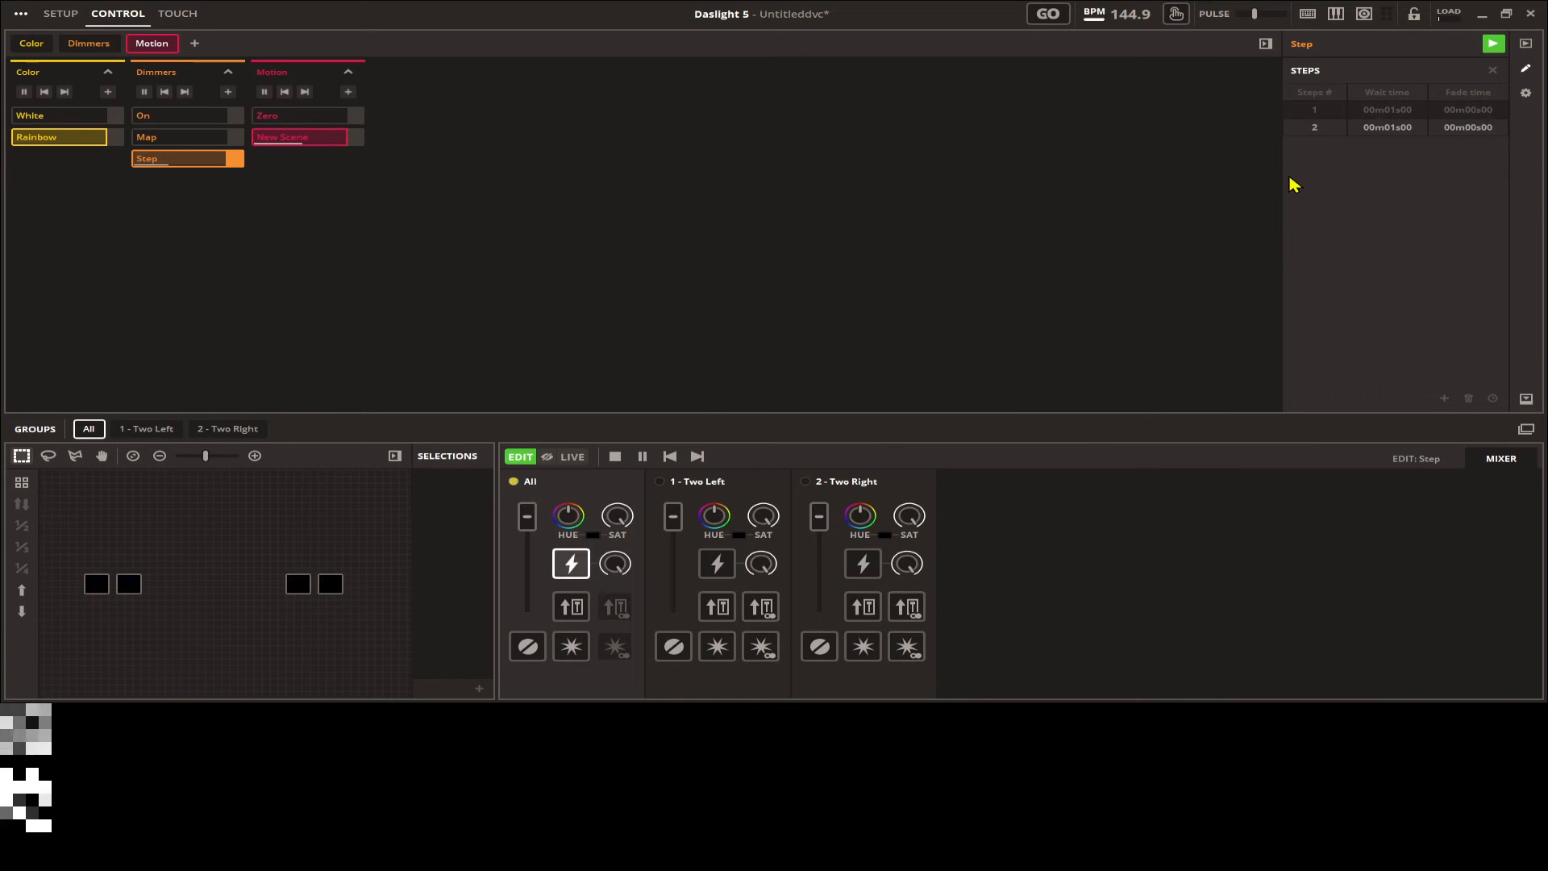
{"action": "key", "text": "1"}
{"action": "key", "text": "2"}
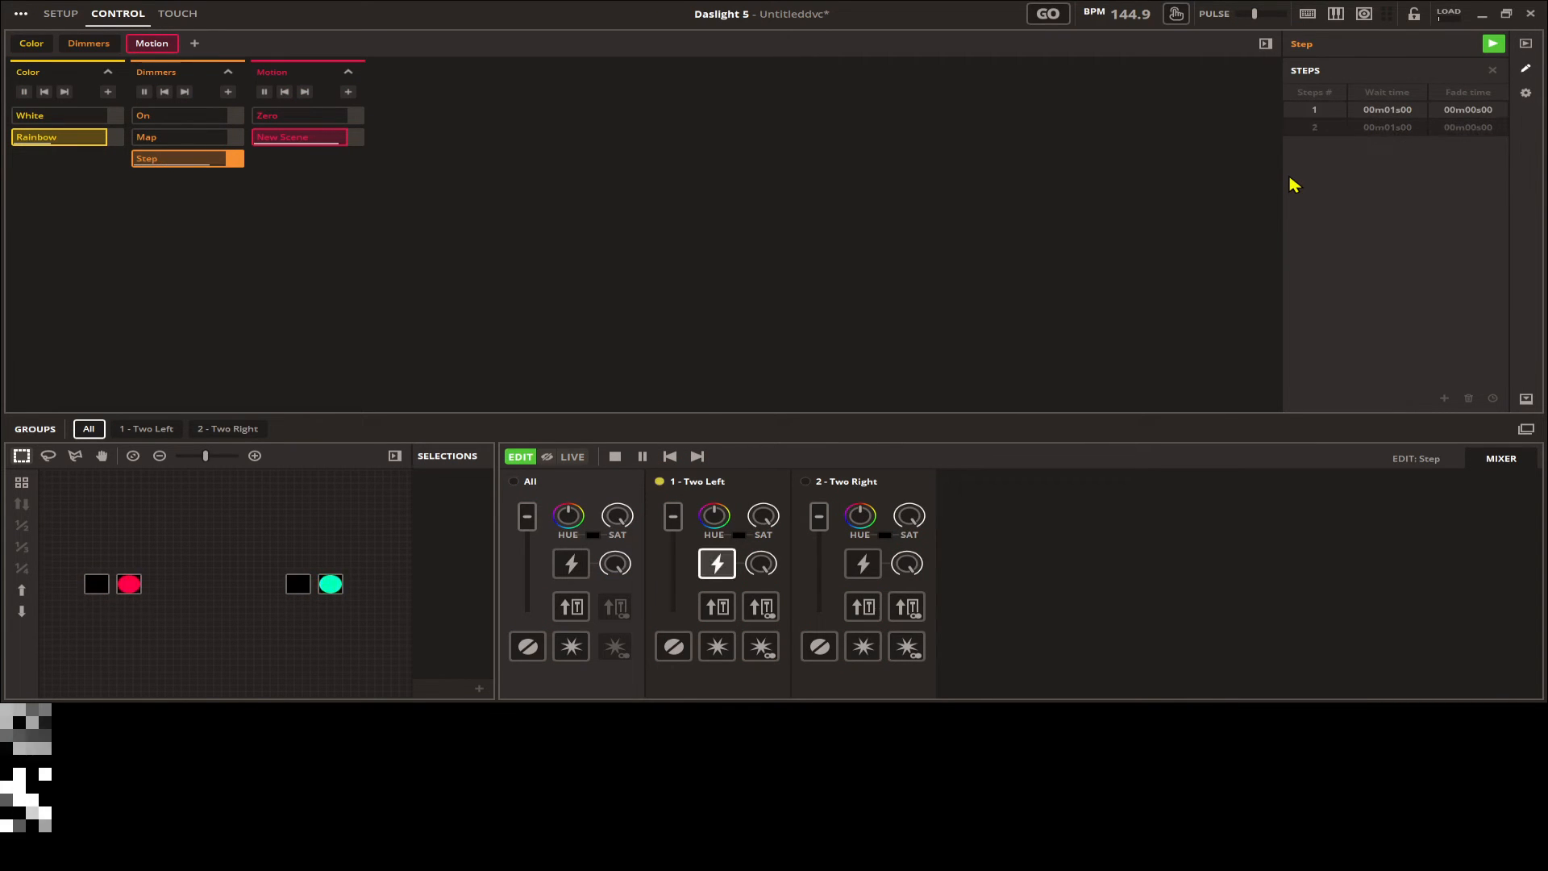
{"action": "key", "text": "2"}
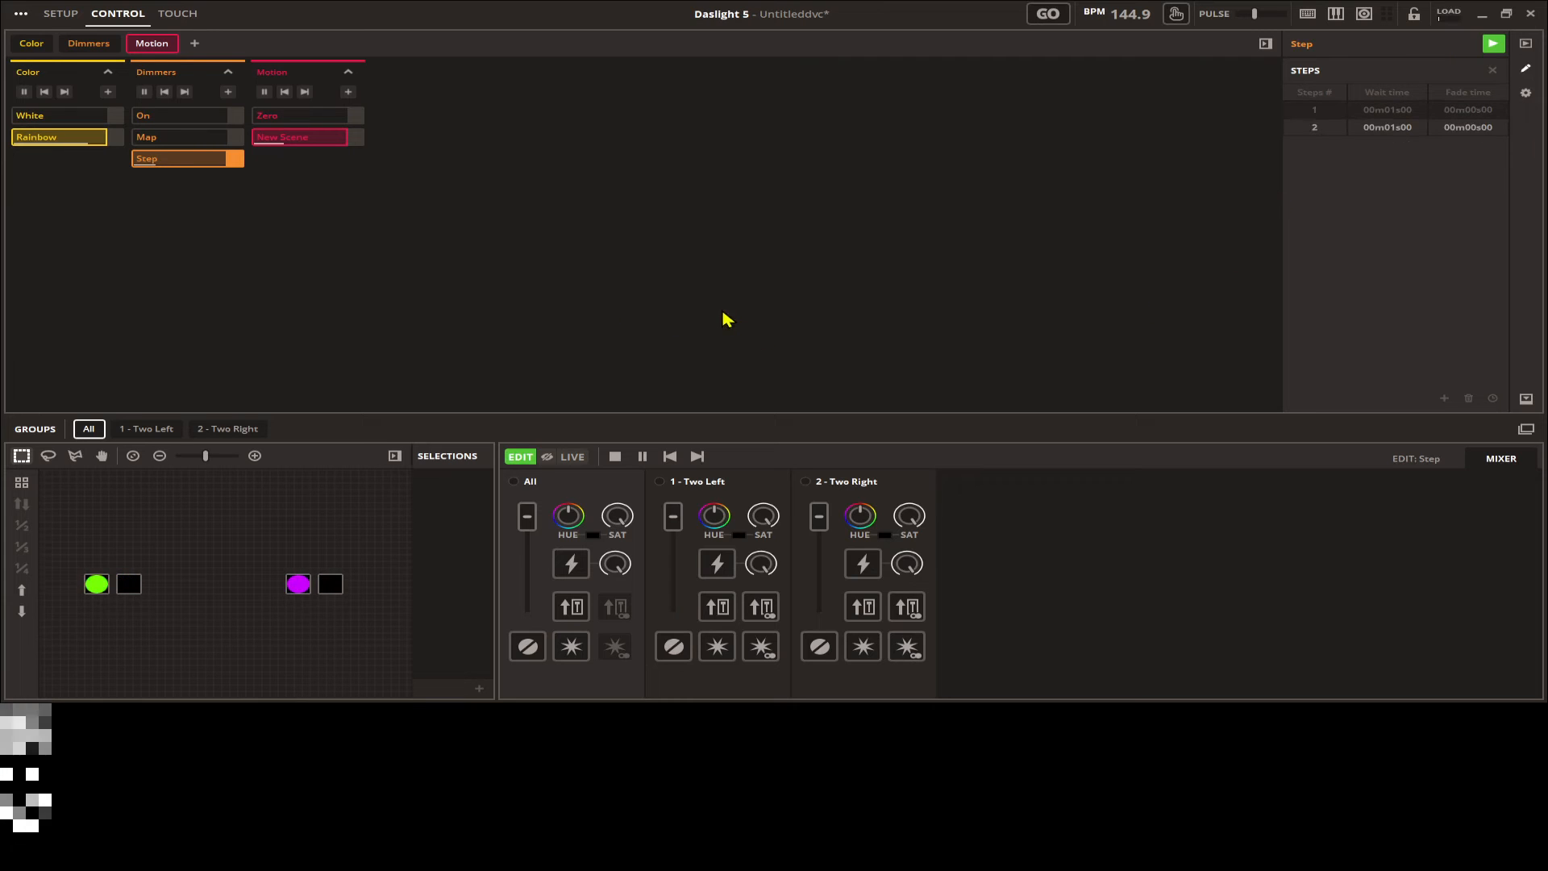